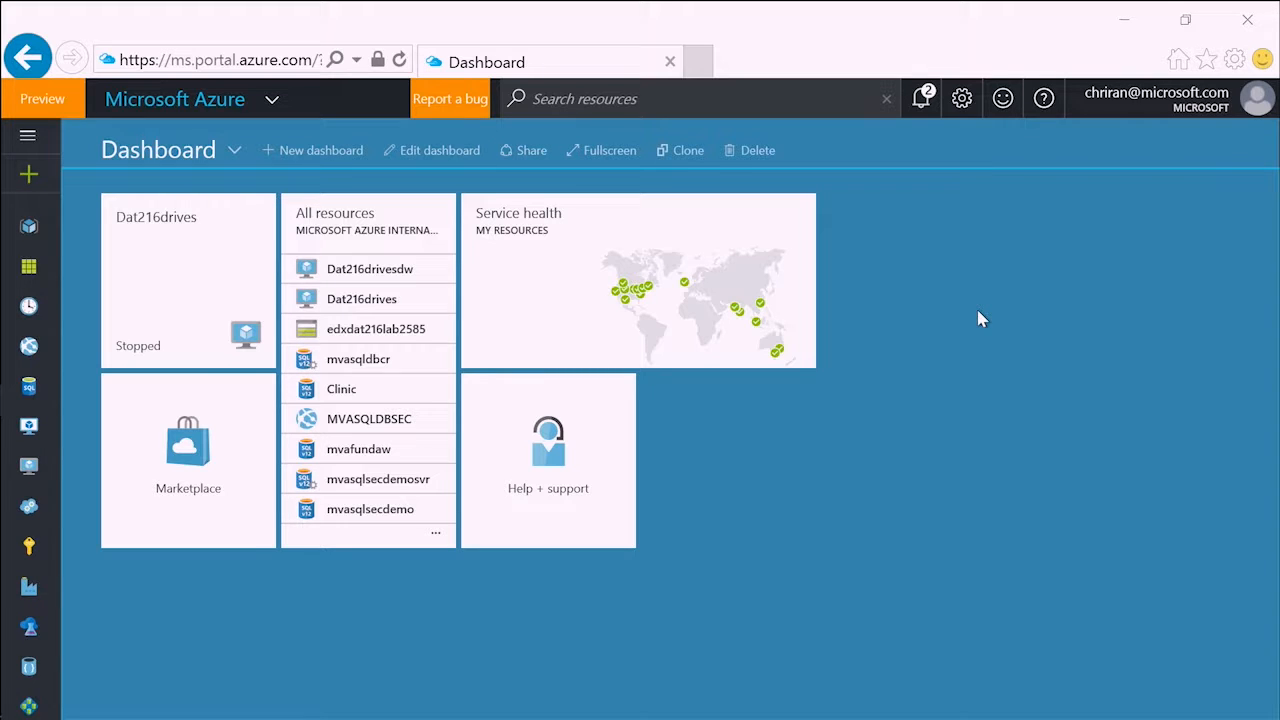
- Start a new SQL Database from the Data + Storage category, named MVAFundamentalsDemo, with Blank database as its source
click(35, 177)
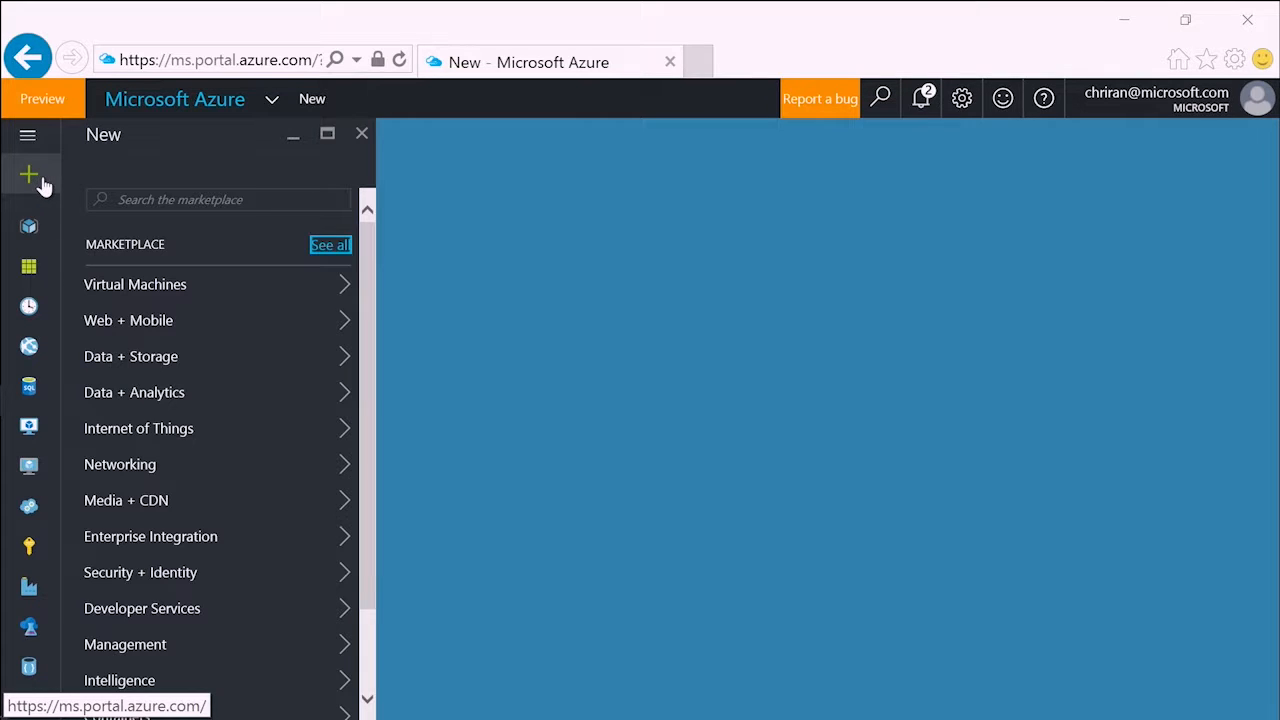
click(157, 366)
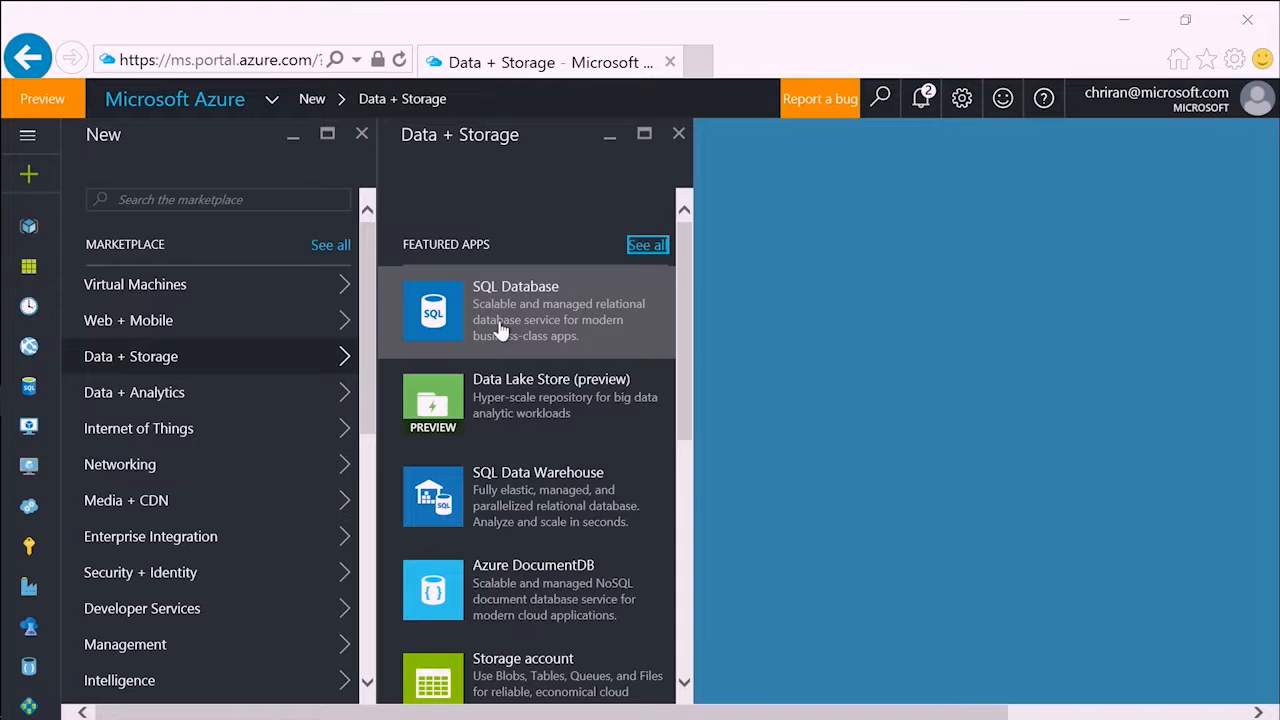
click(497, 330)
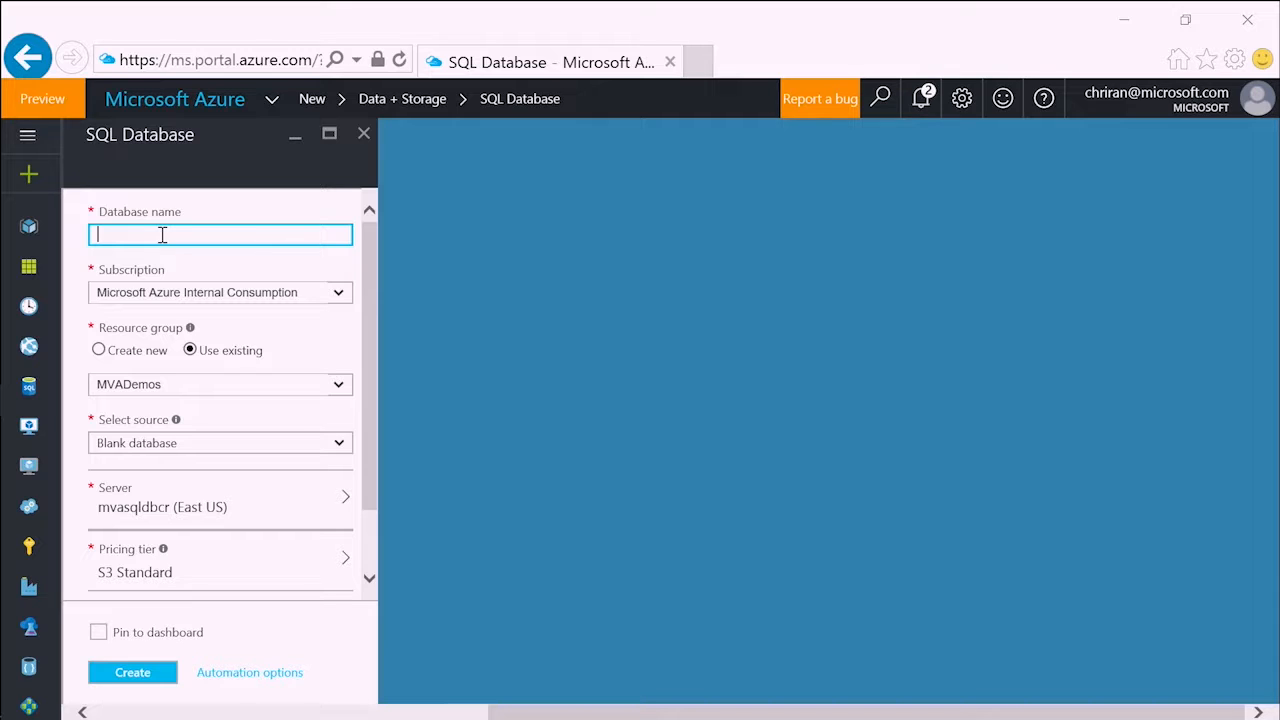
text(MVA)
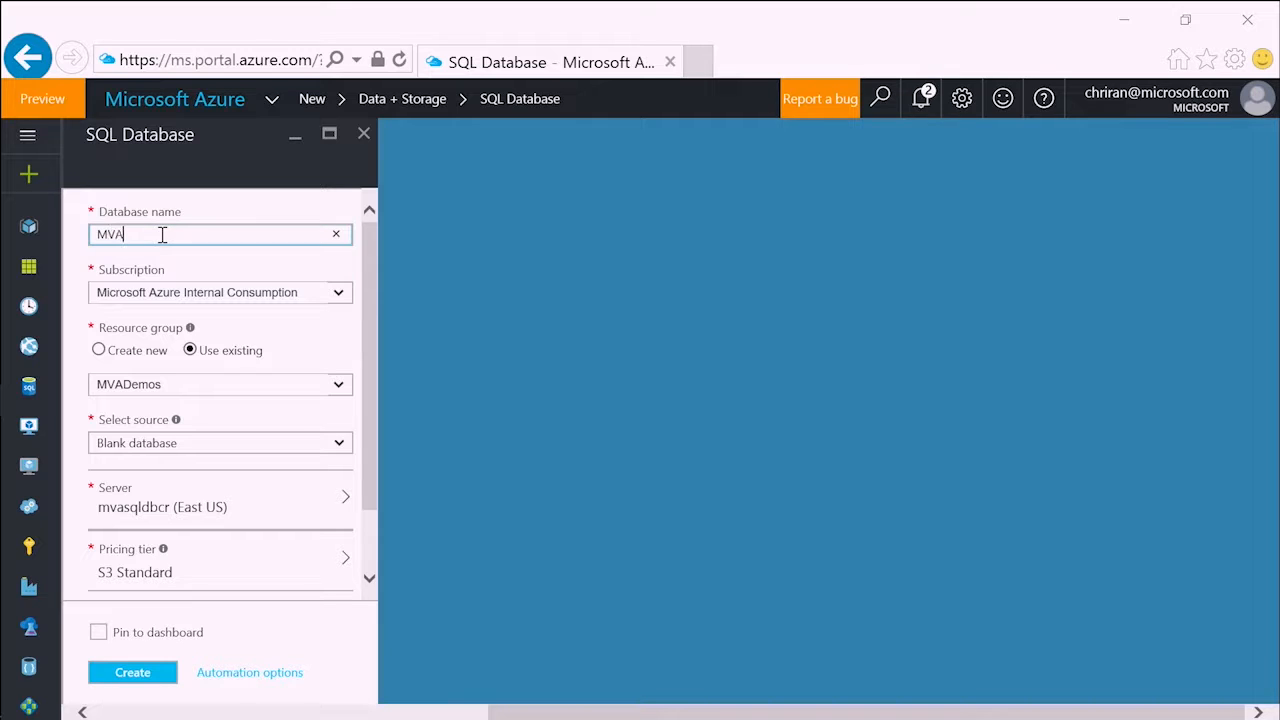
text(FundamentalsDemo)
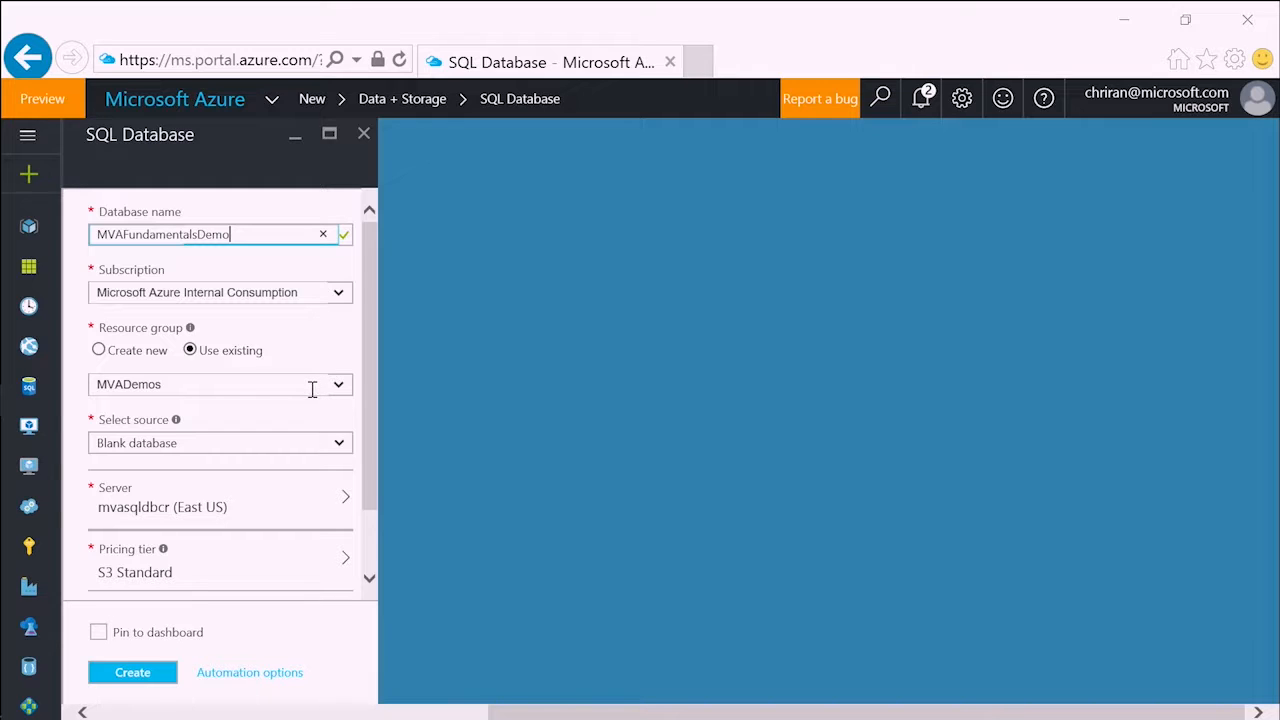
click(338, 446)
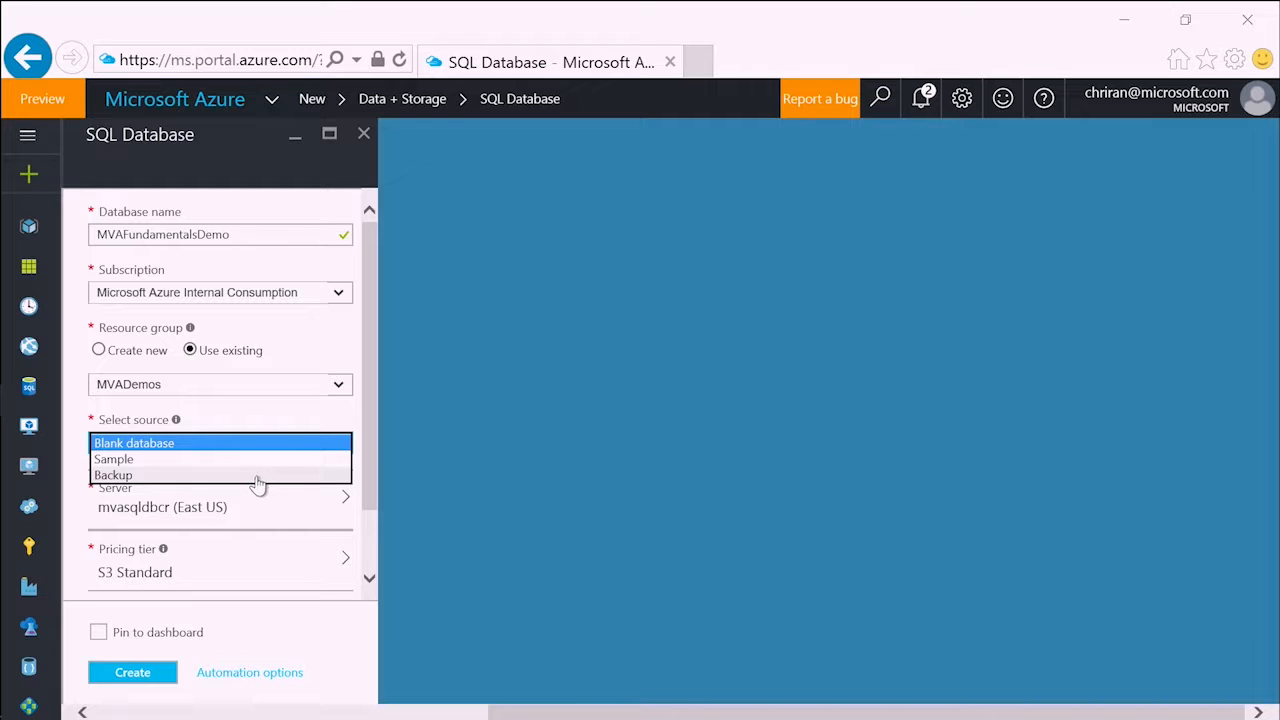
click(189, 444)
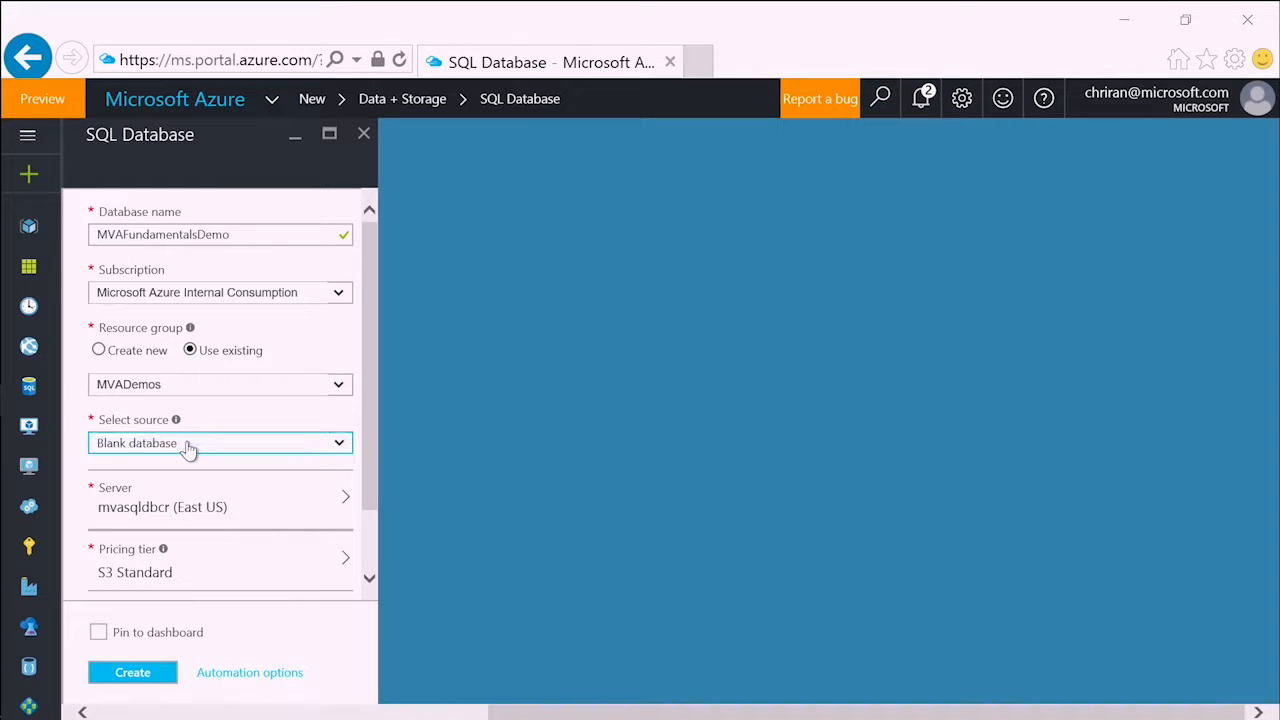
- Review the available servers and pricing tiers for the new database, highlighting the P1 Premium tier
drag(370, 446, 374, 513)
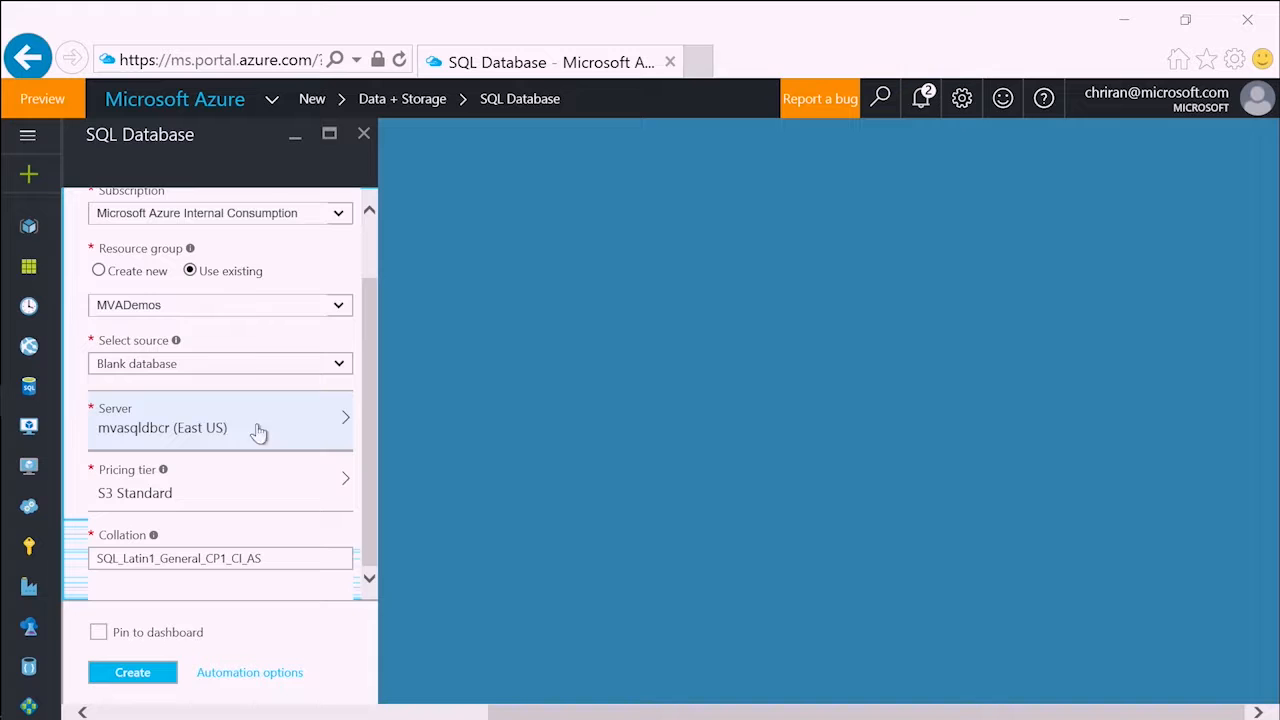
click(336, 428)
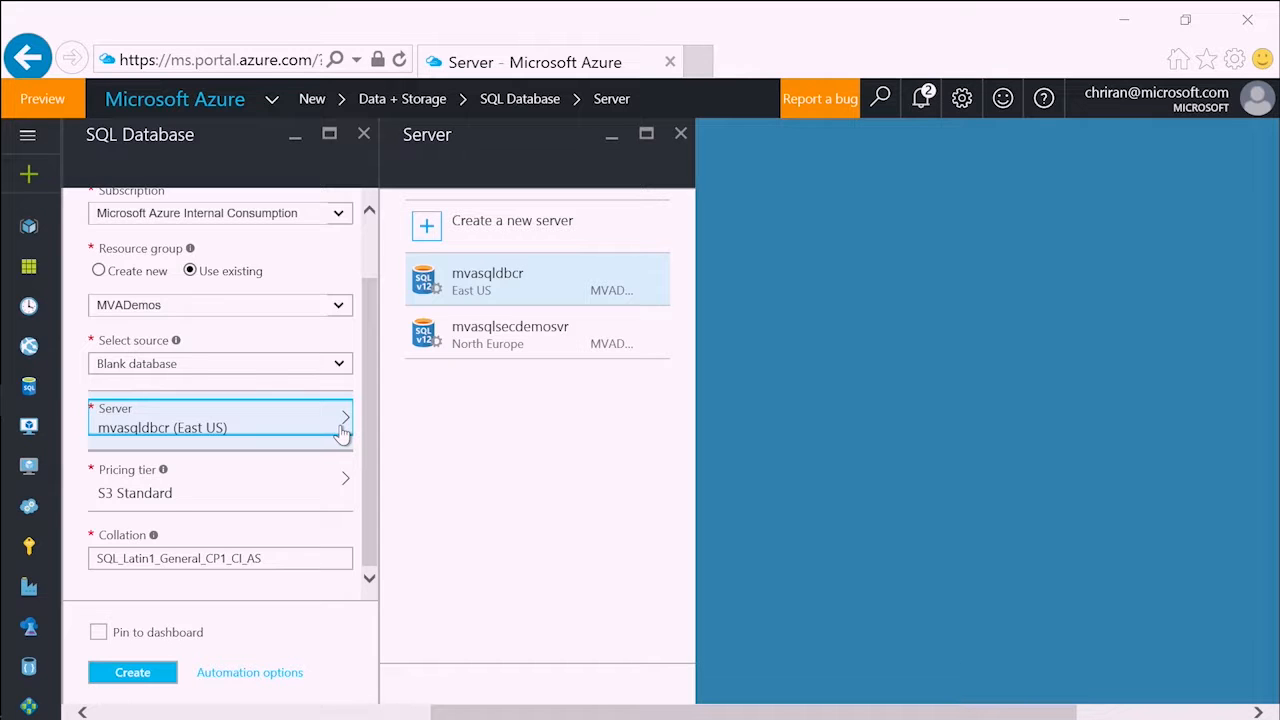
click(297, 488)
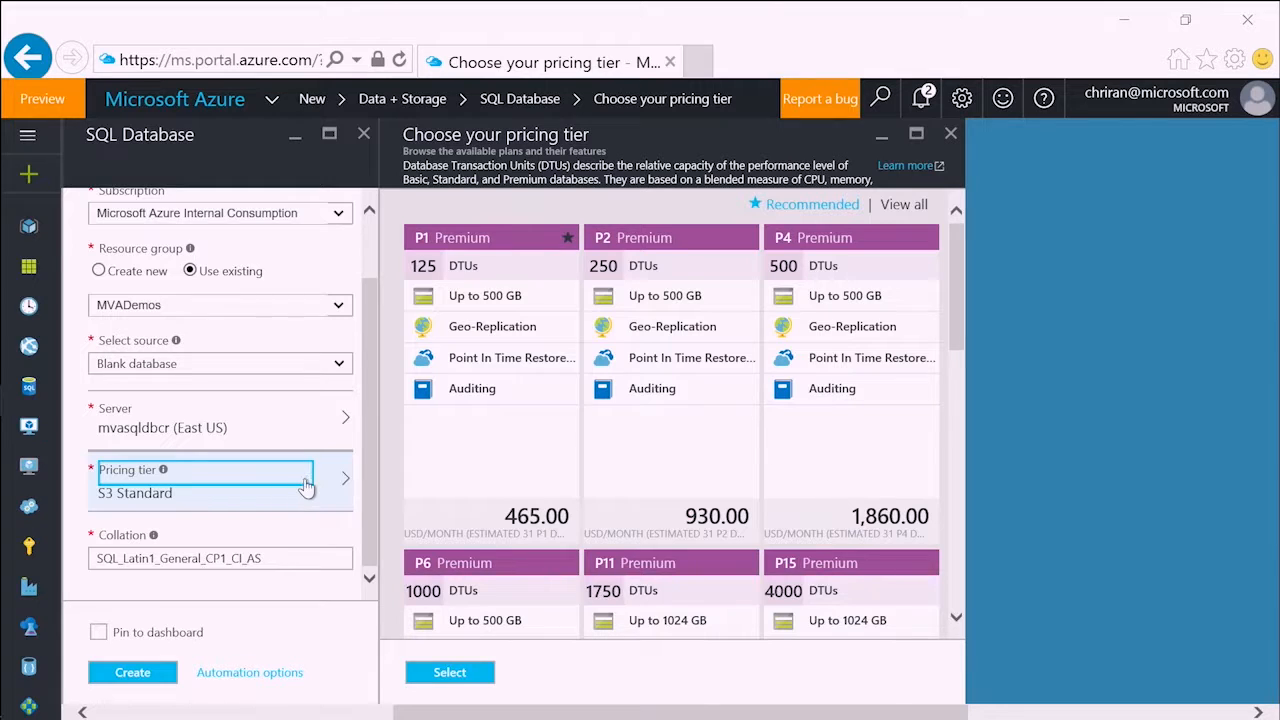
click(454, 473)
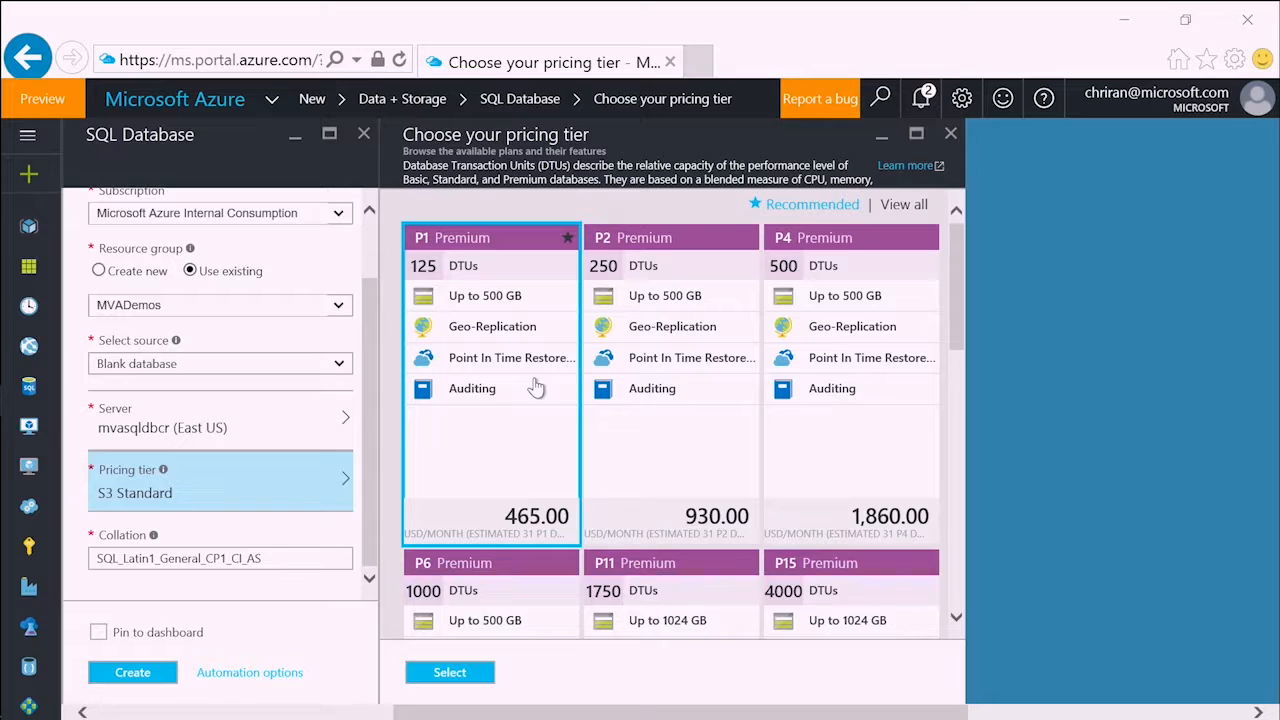
drag(958, 290, 955, 240)
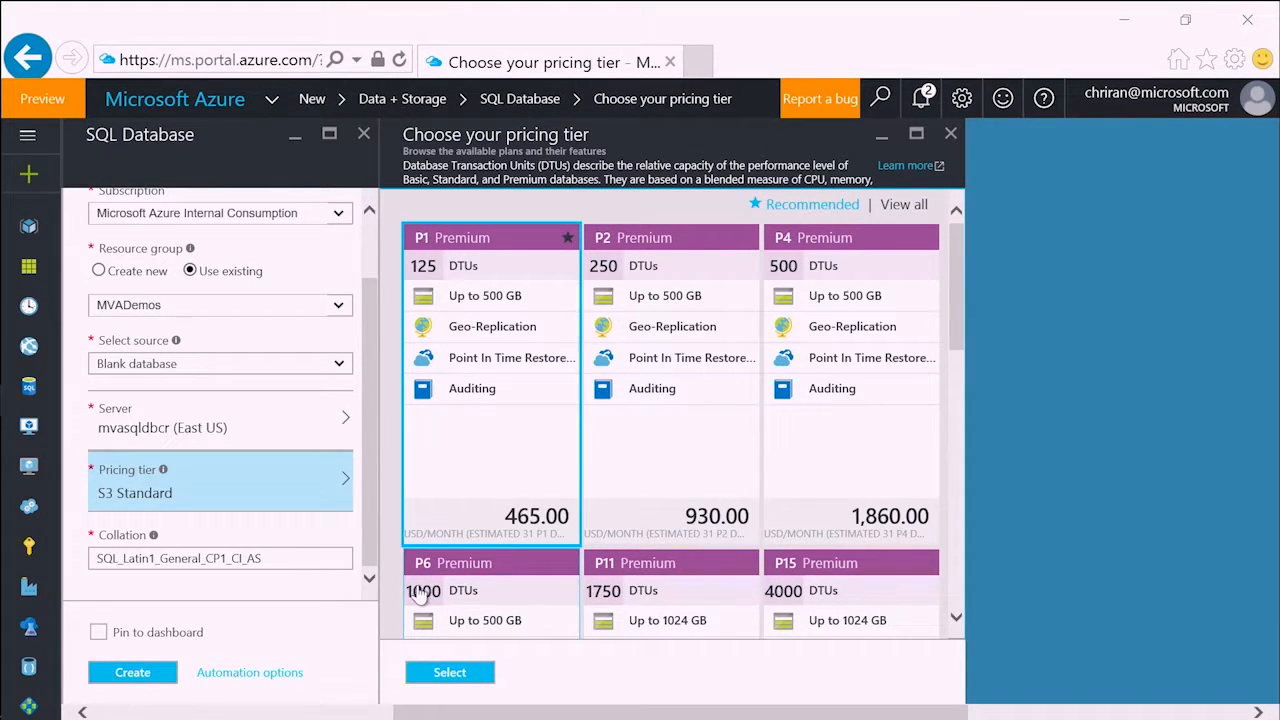
- Pin the new database to the dashboard and create it, discarding the unsaved pricing tier edits
click(283, 558)
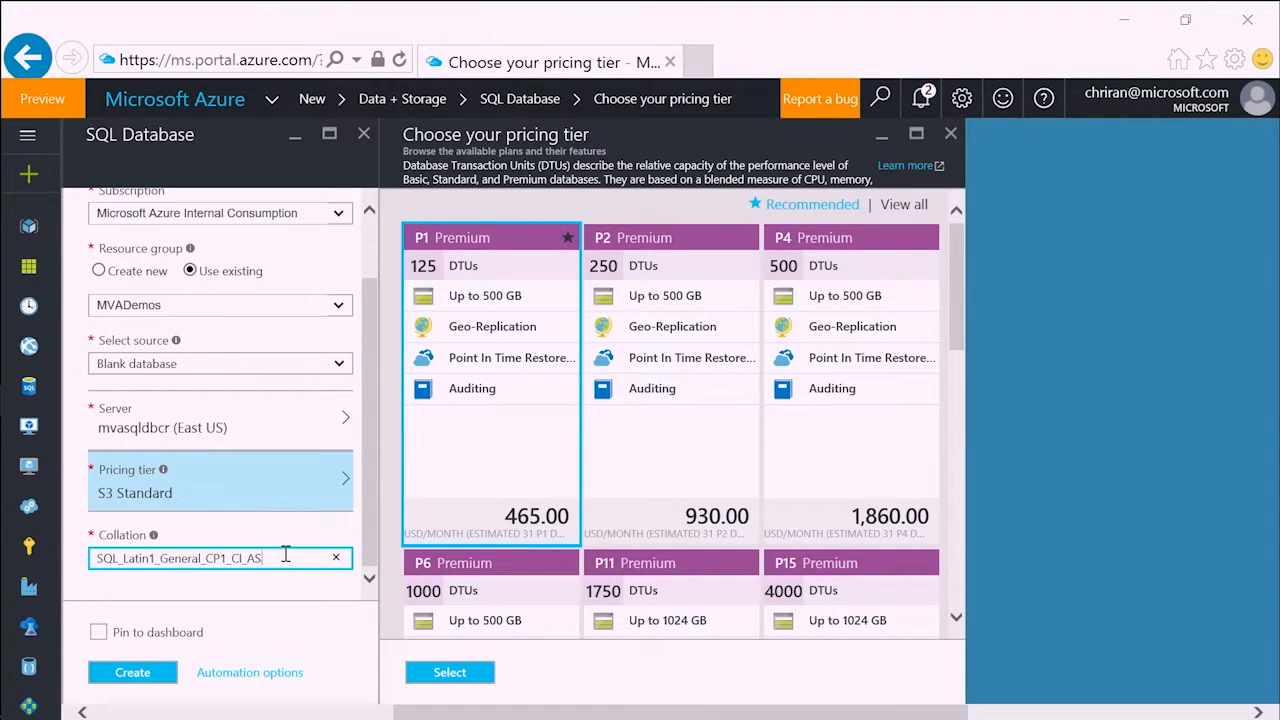
click(99, 634)
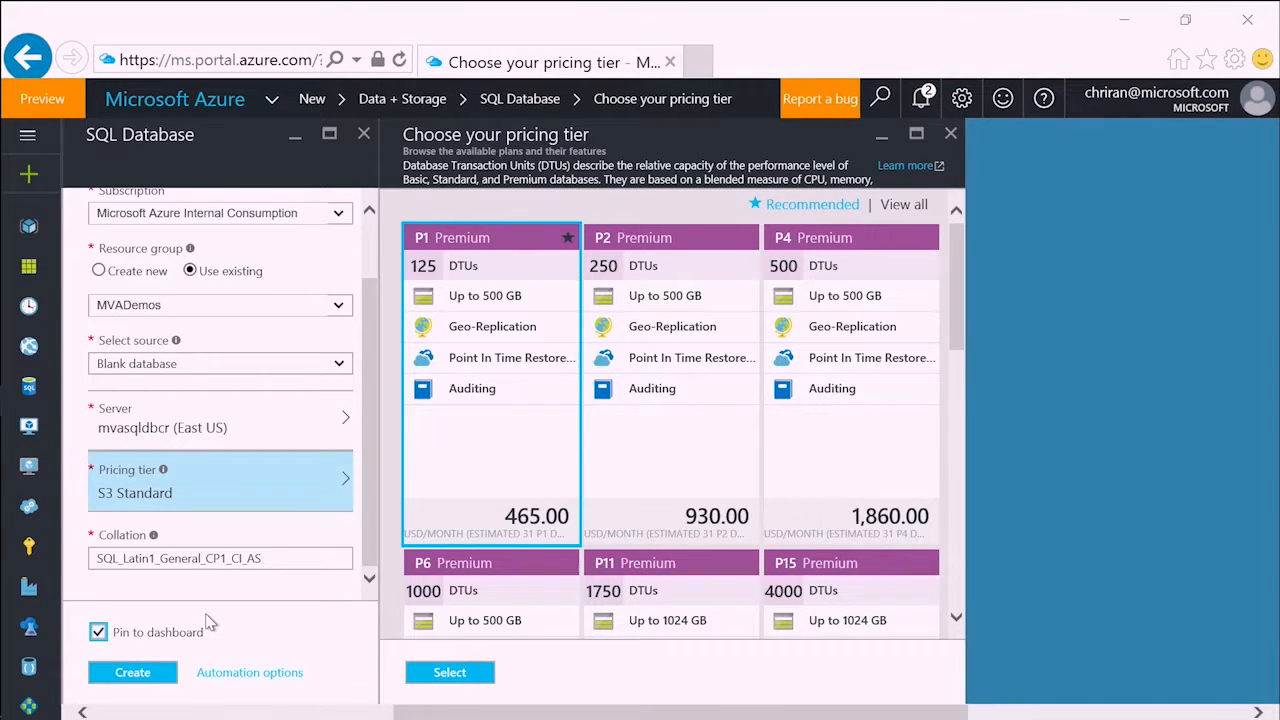
click(140, 676)
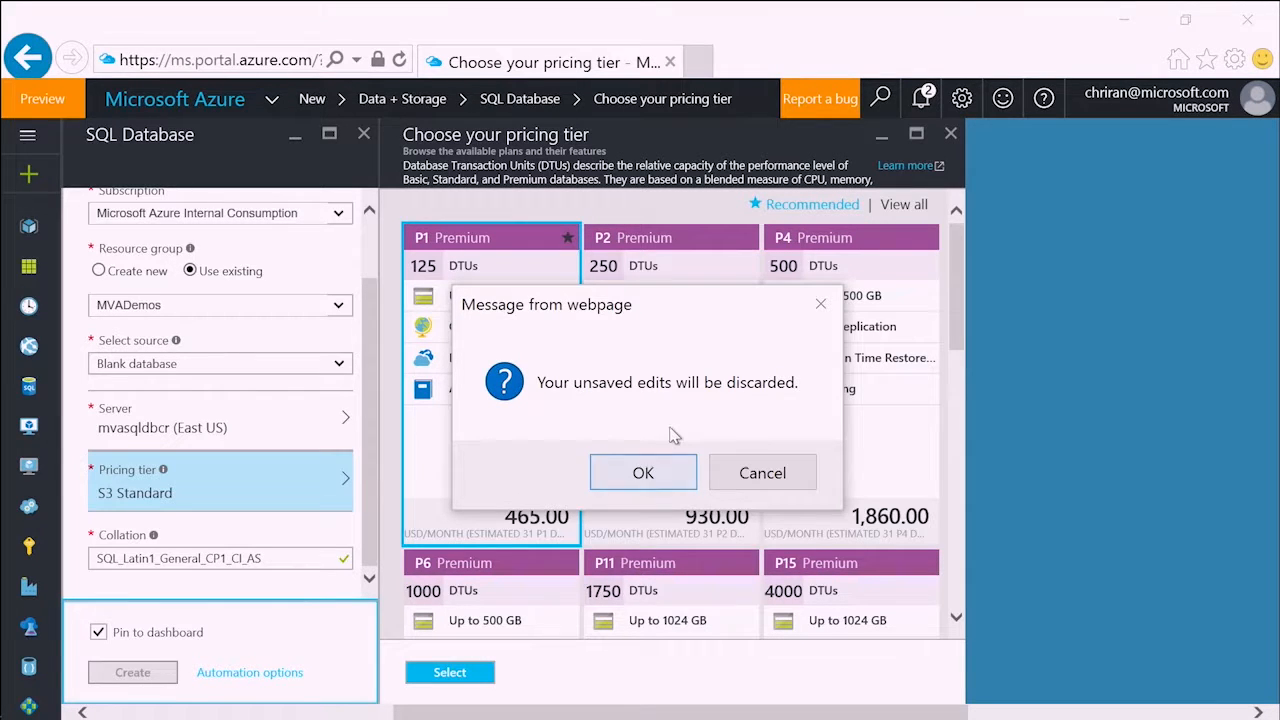
click(645, 476)
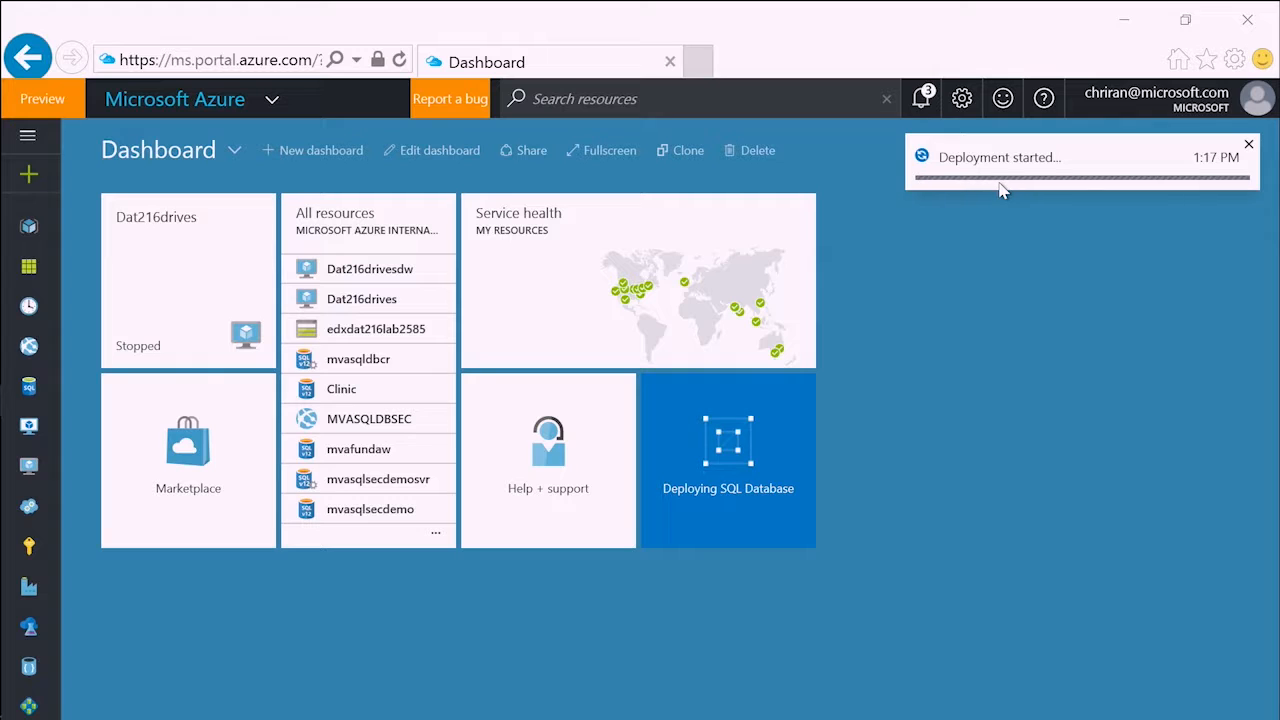
- Switch to SQL Server Management Studio and examine the object folders inside the WideWorldImporters database
click(1122, 19)
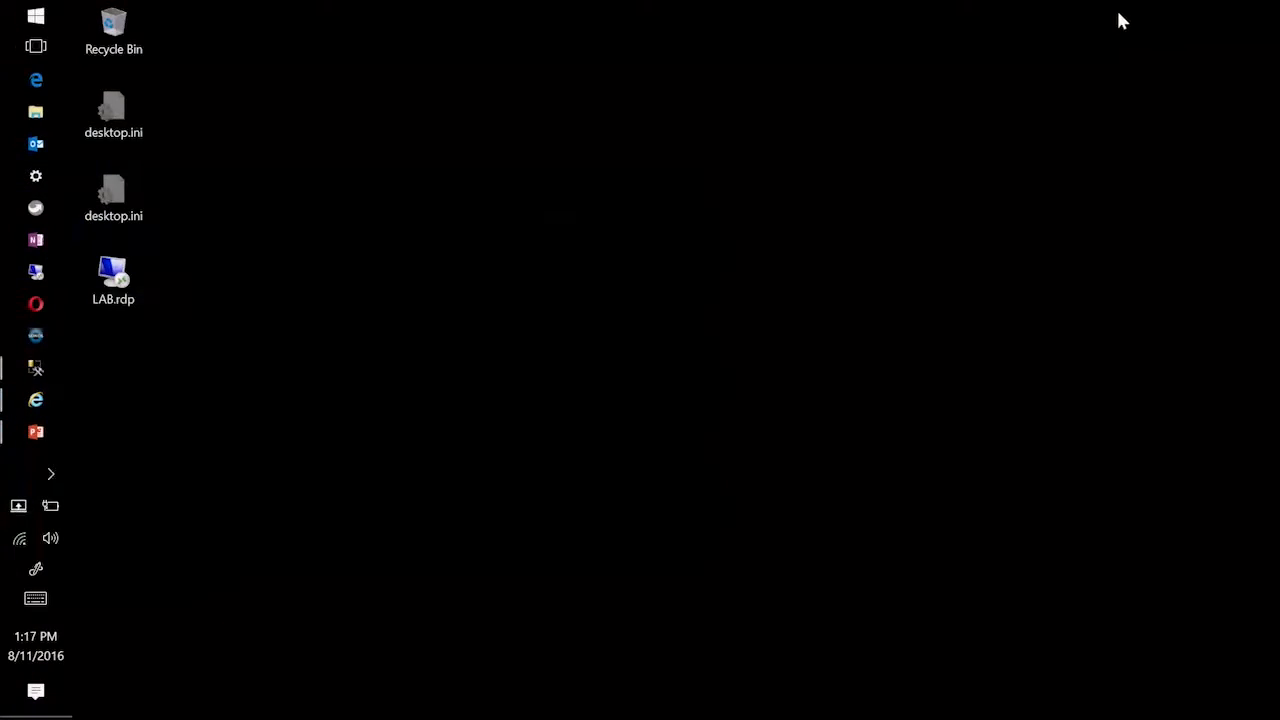
click(35, 368)
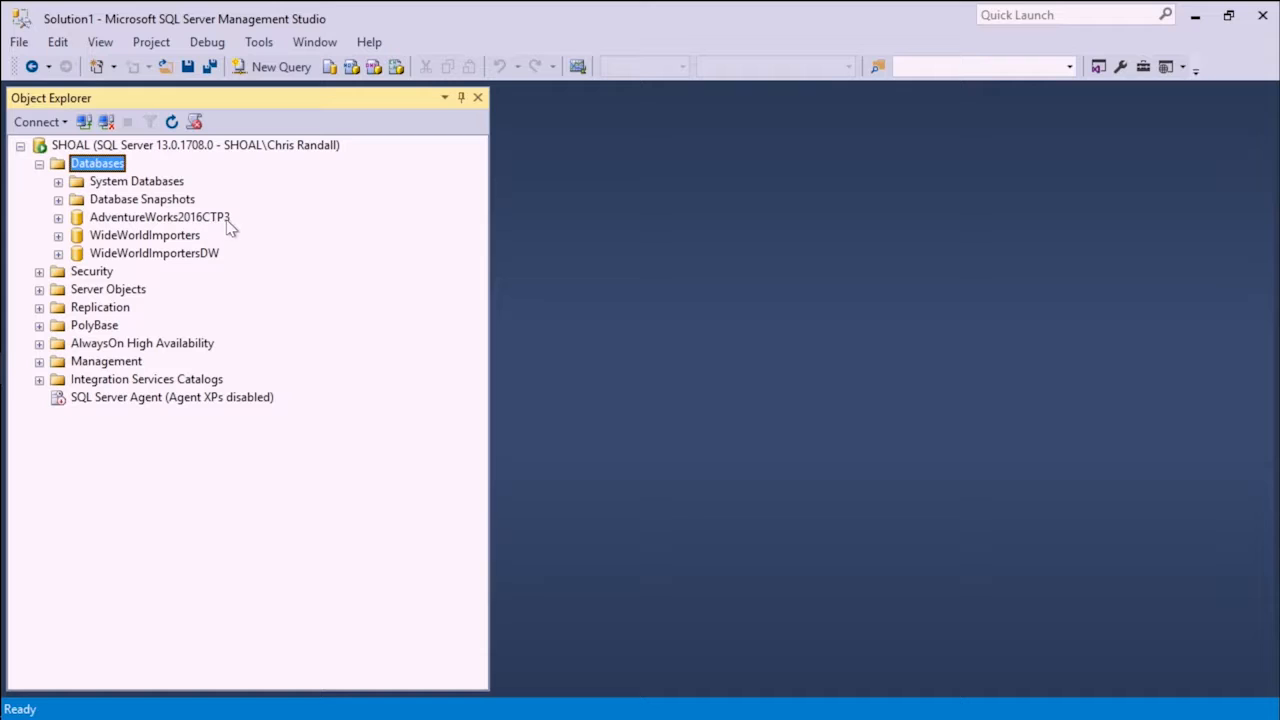
click(200, 240)
click(215, 254)
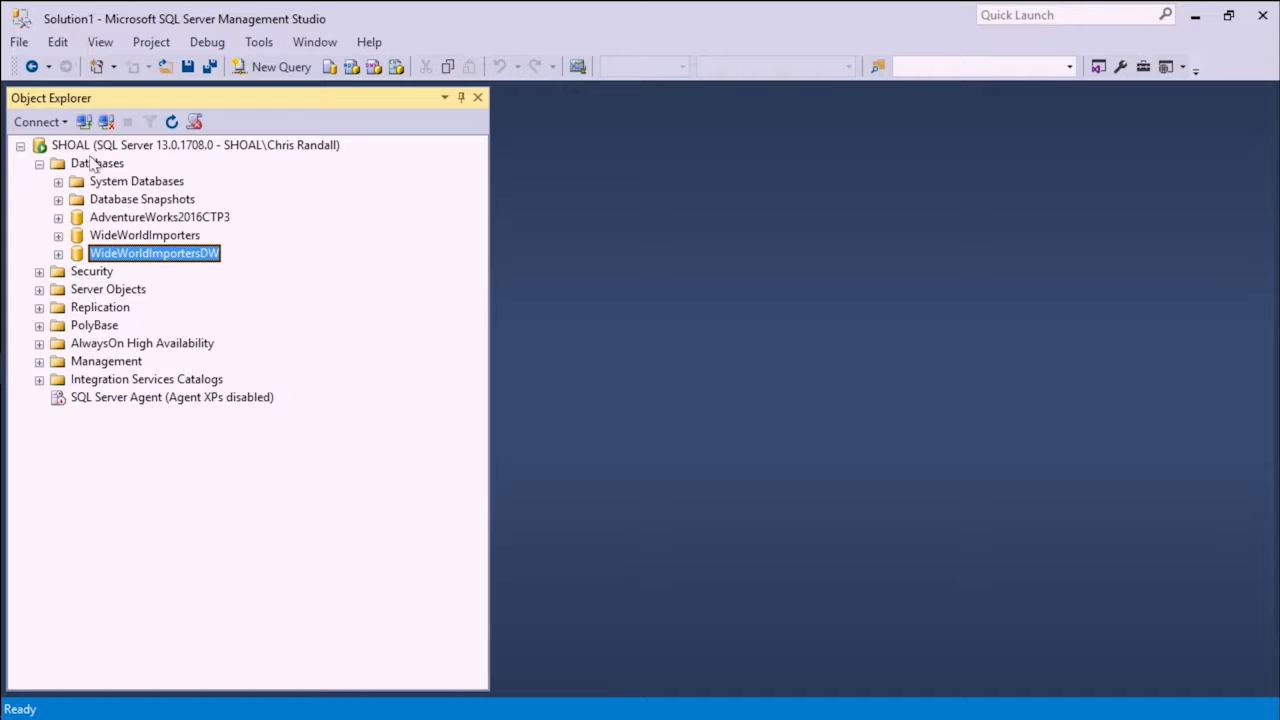
click(58, 235)
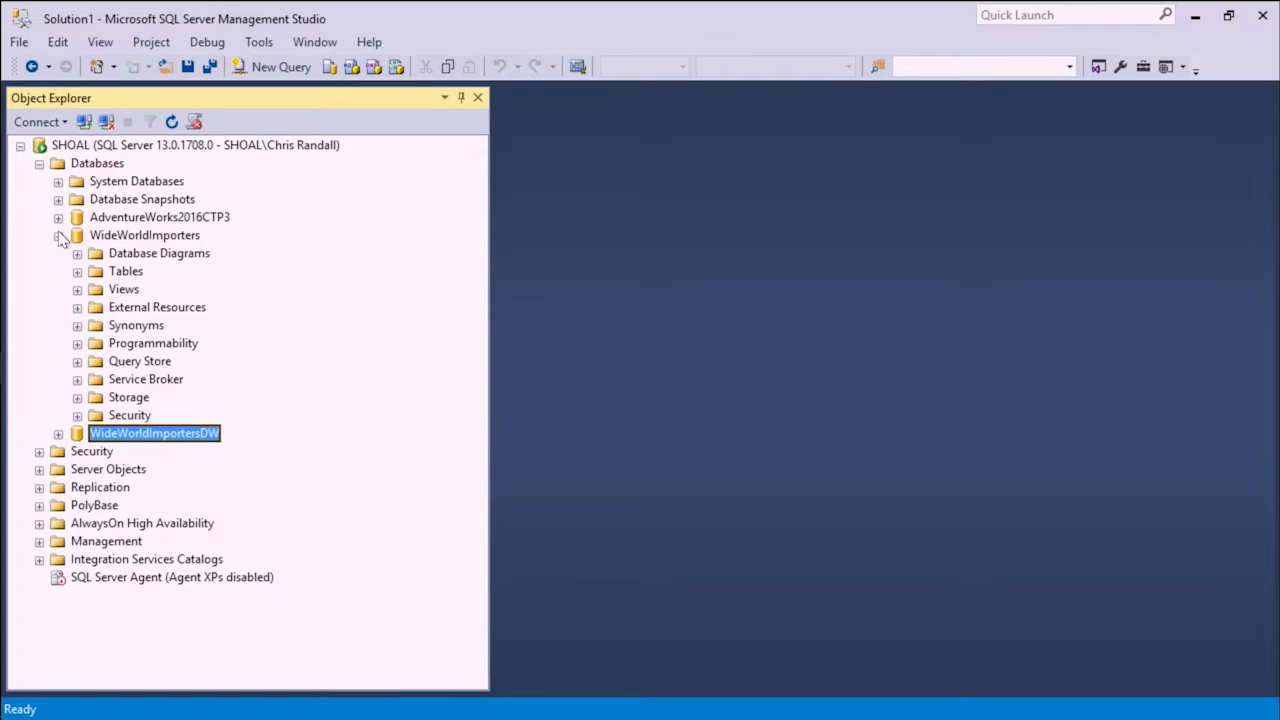
click(134, 276)
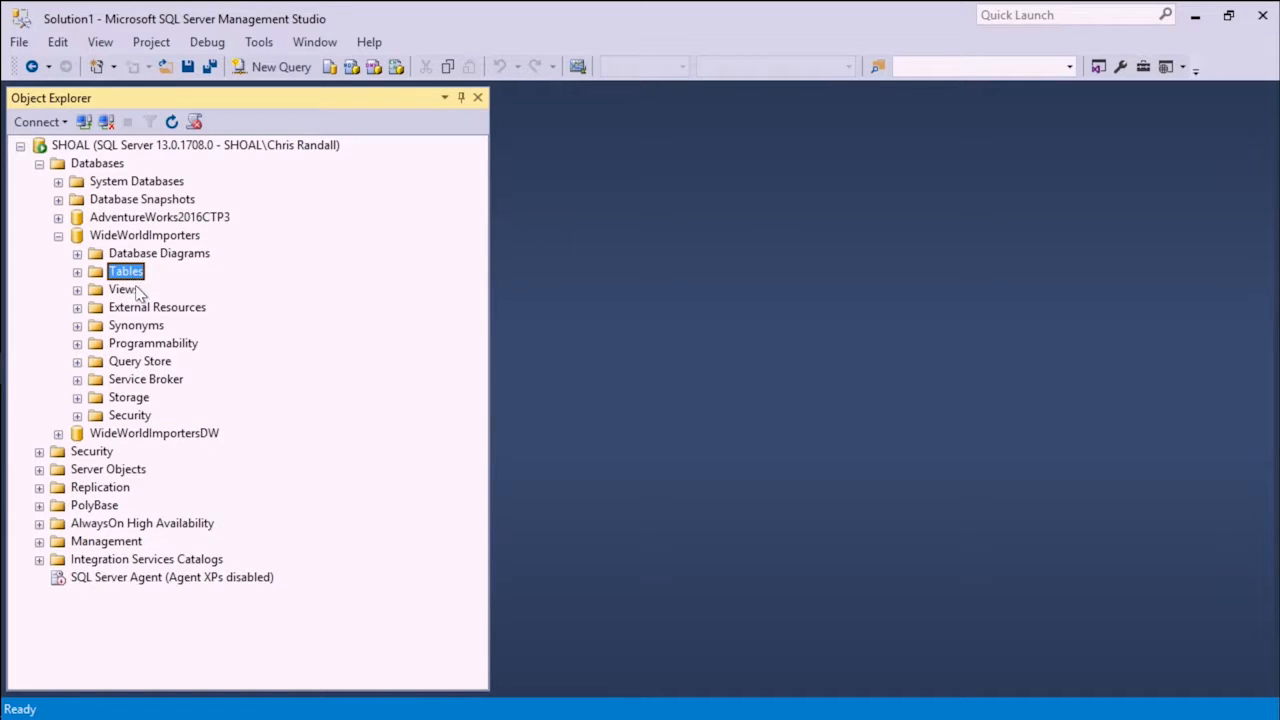
click(178, 379)
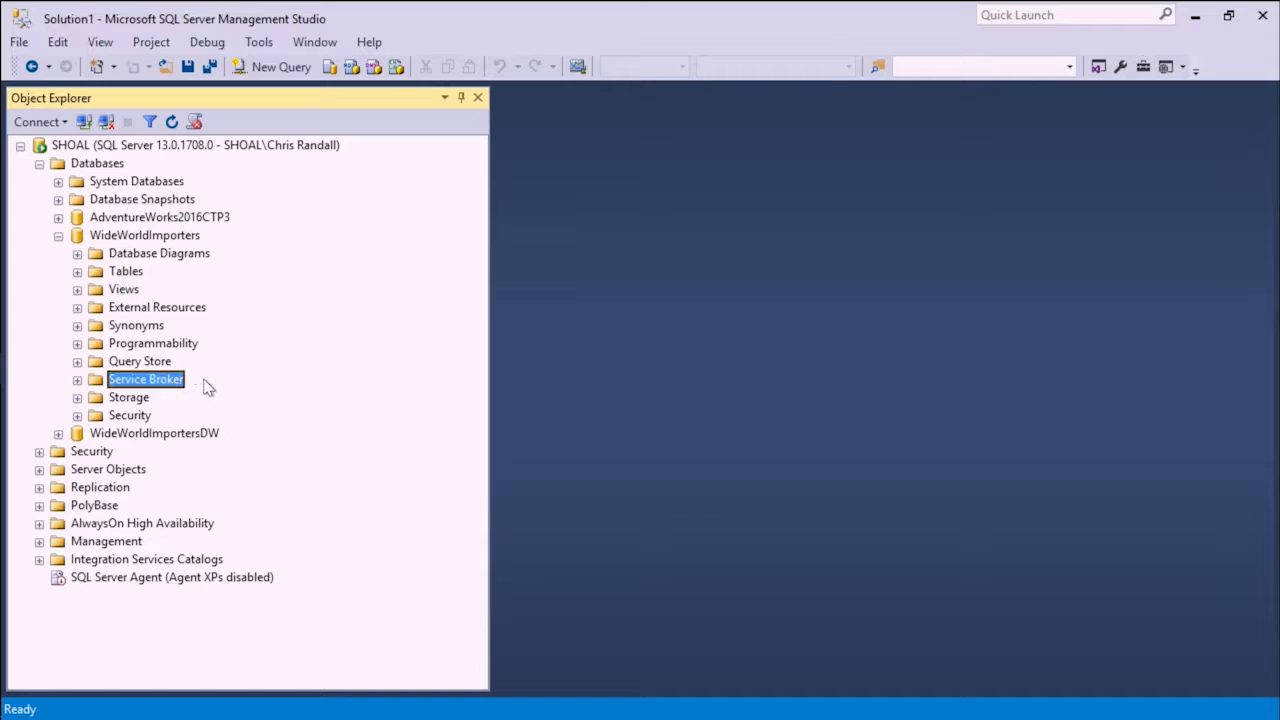
click(148, 415)
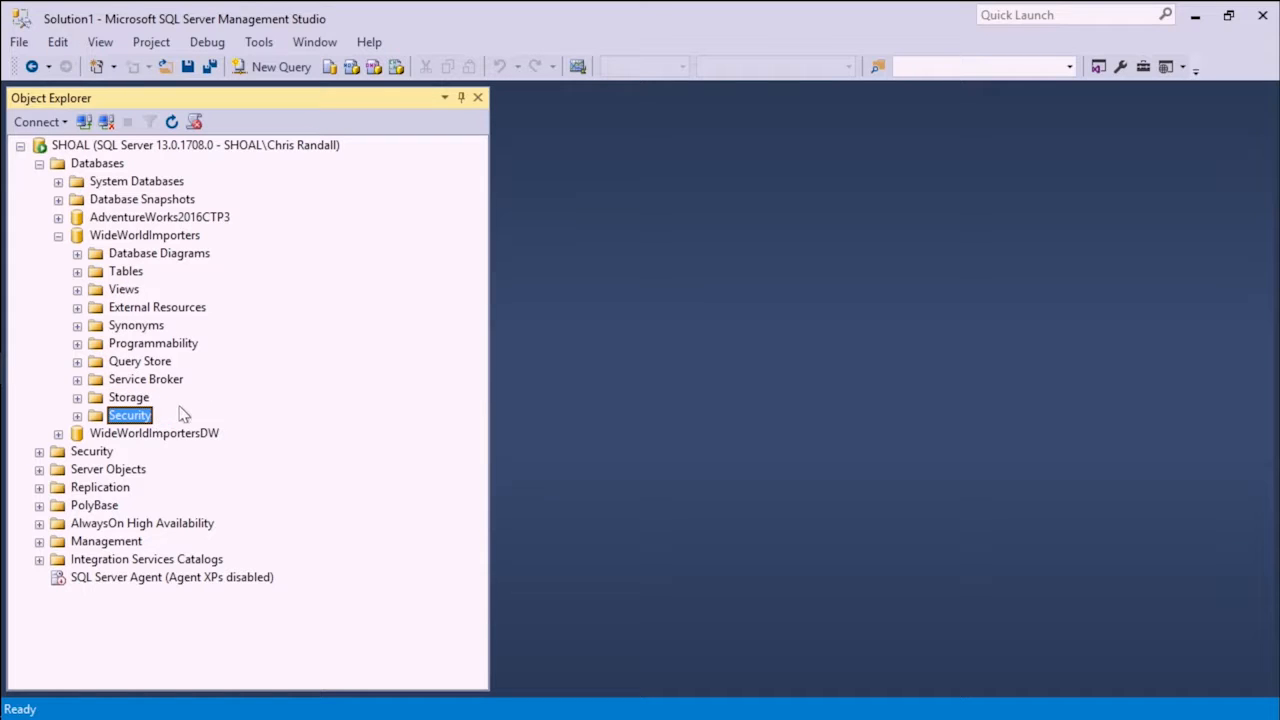
click(58, 238)
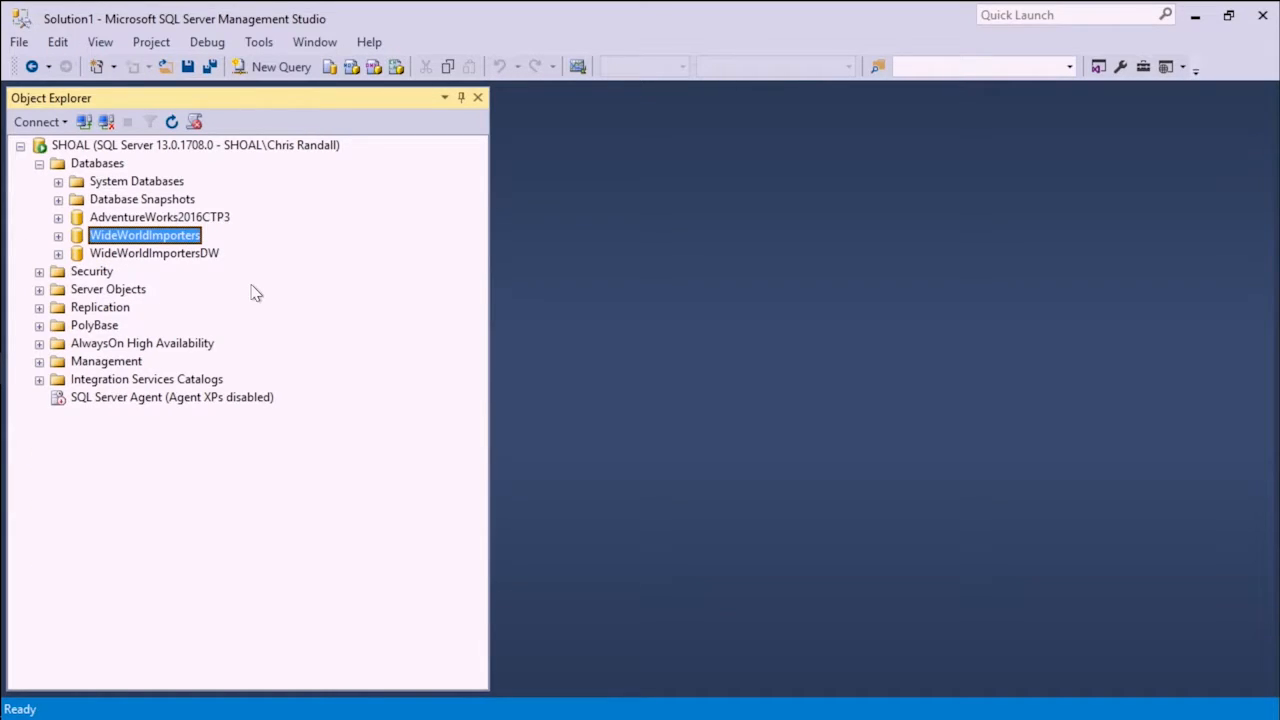
- Examine the contents of the server-level Security folder, including Server Roles, and collapse it again
click(39, 272)
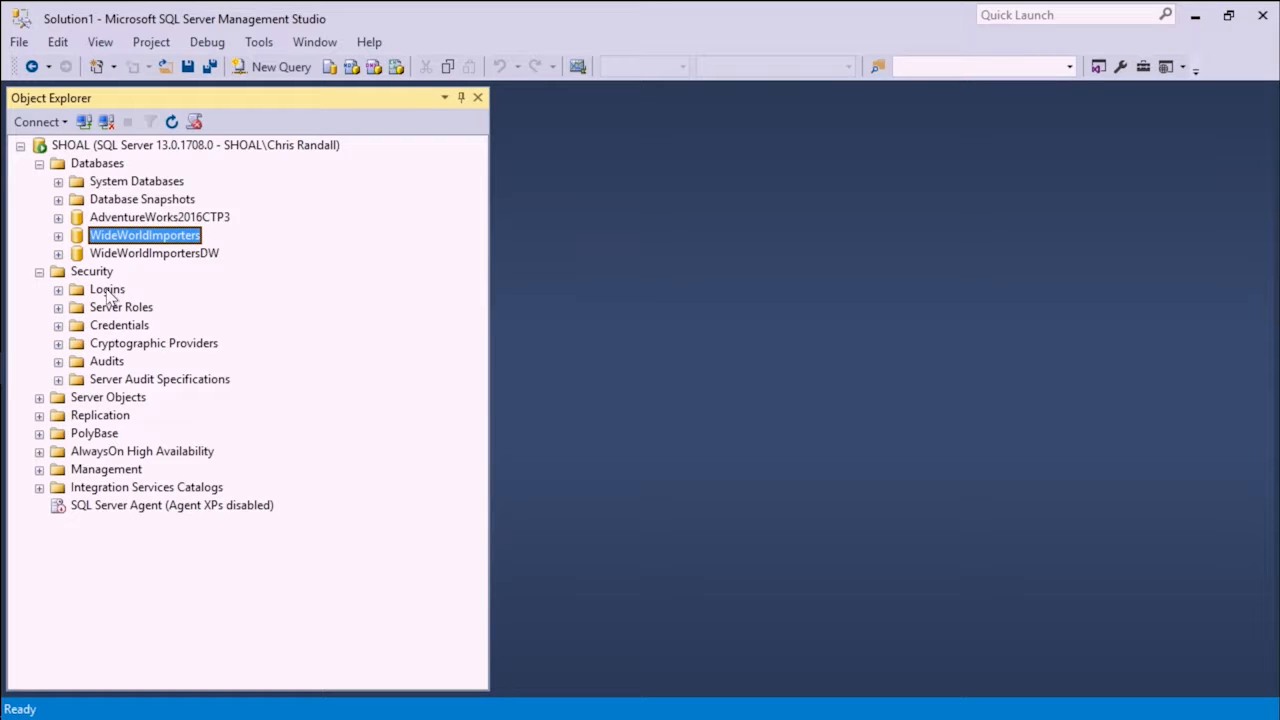
click(140, 312)
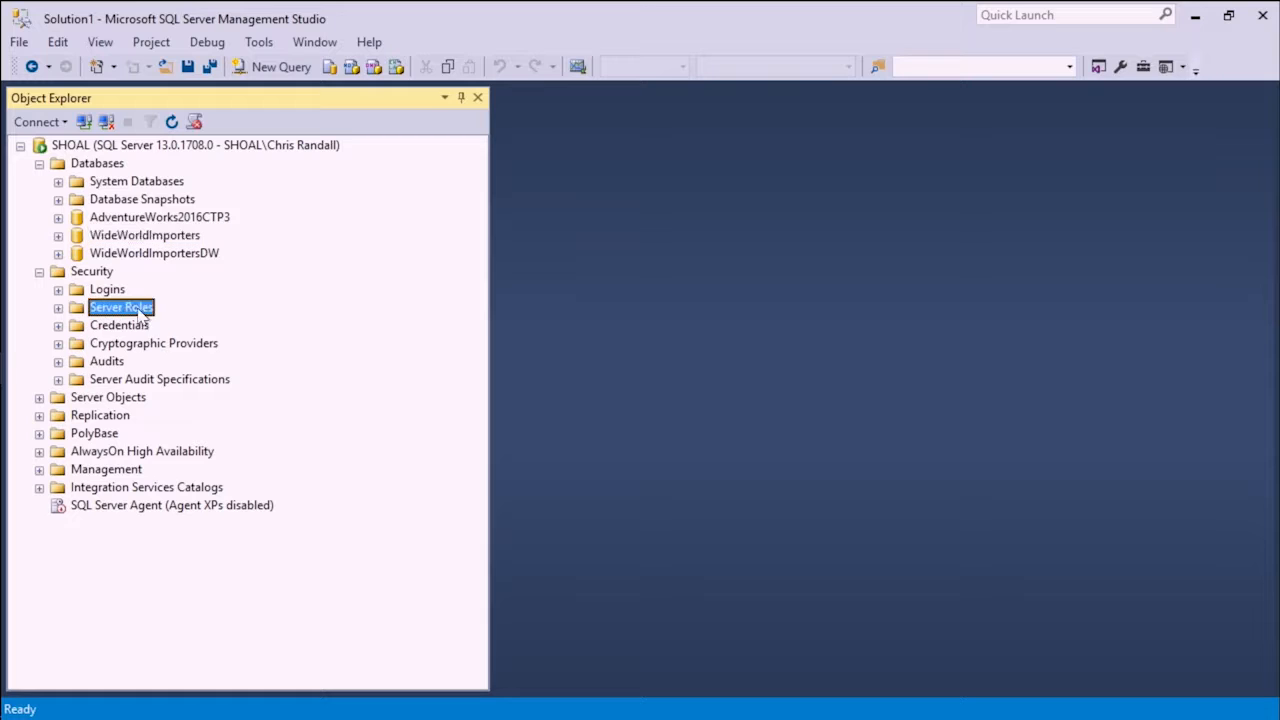
click(39, 272)
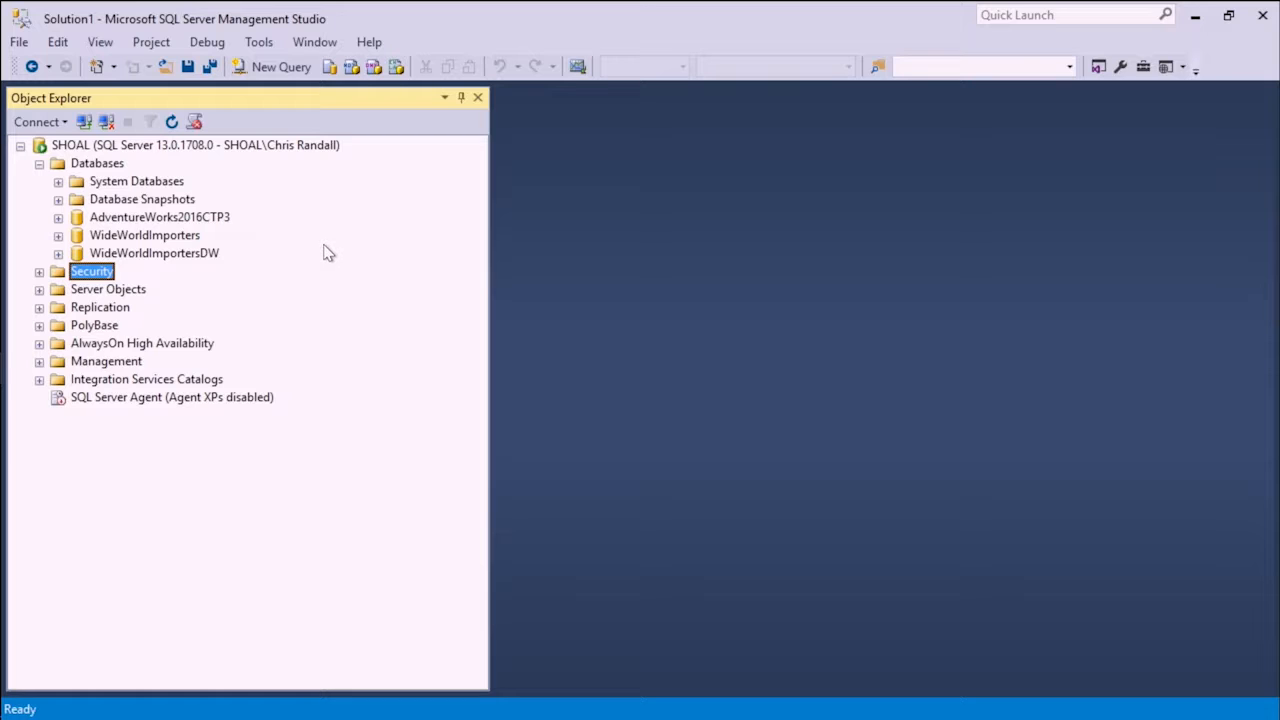
- Script the WideWorldImporters database as CREATE to a new query editor window
right_click(181, 241)
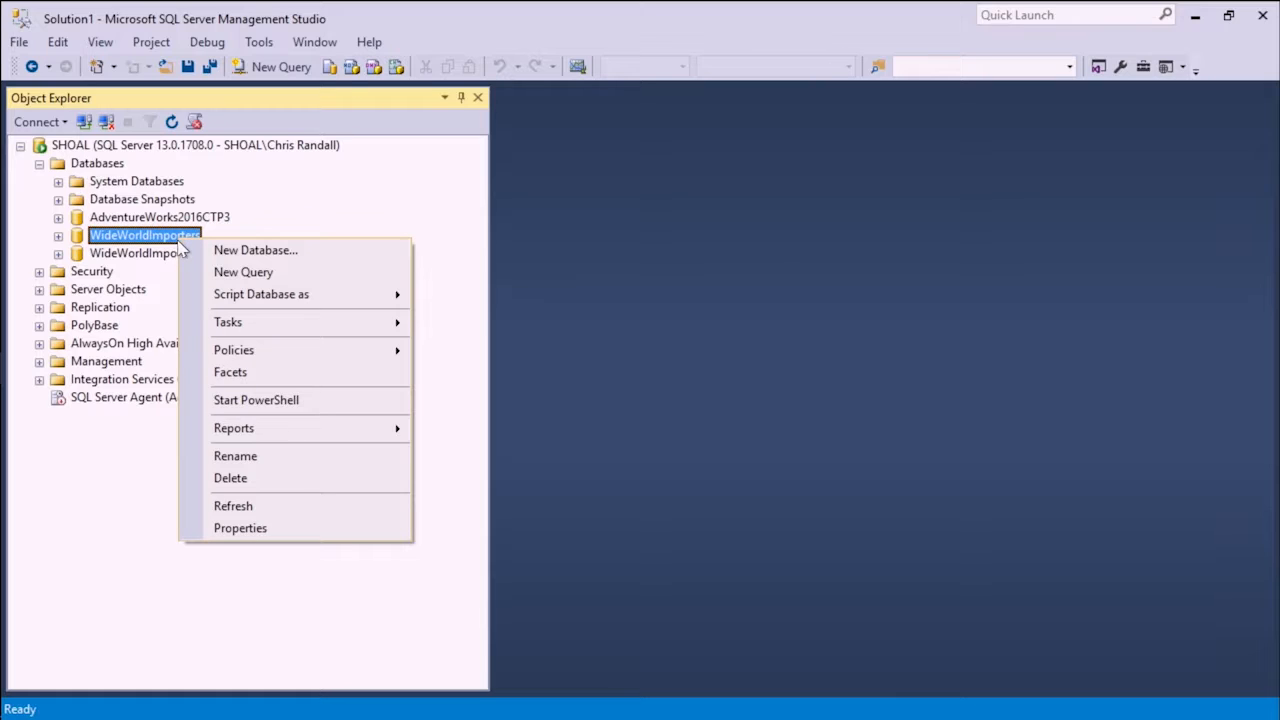
mouse_move(280, 303)
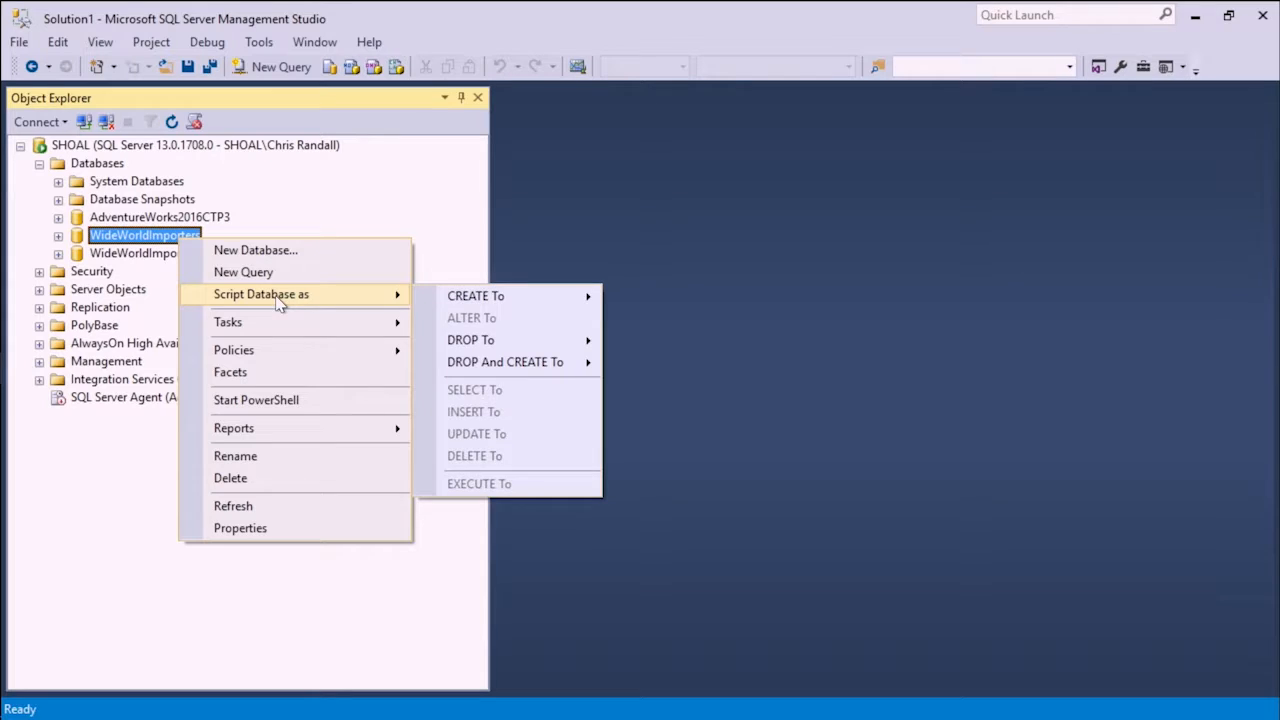
mouse_move(525, 302)
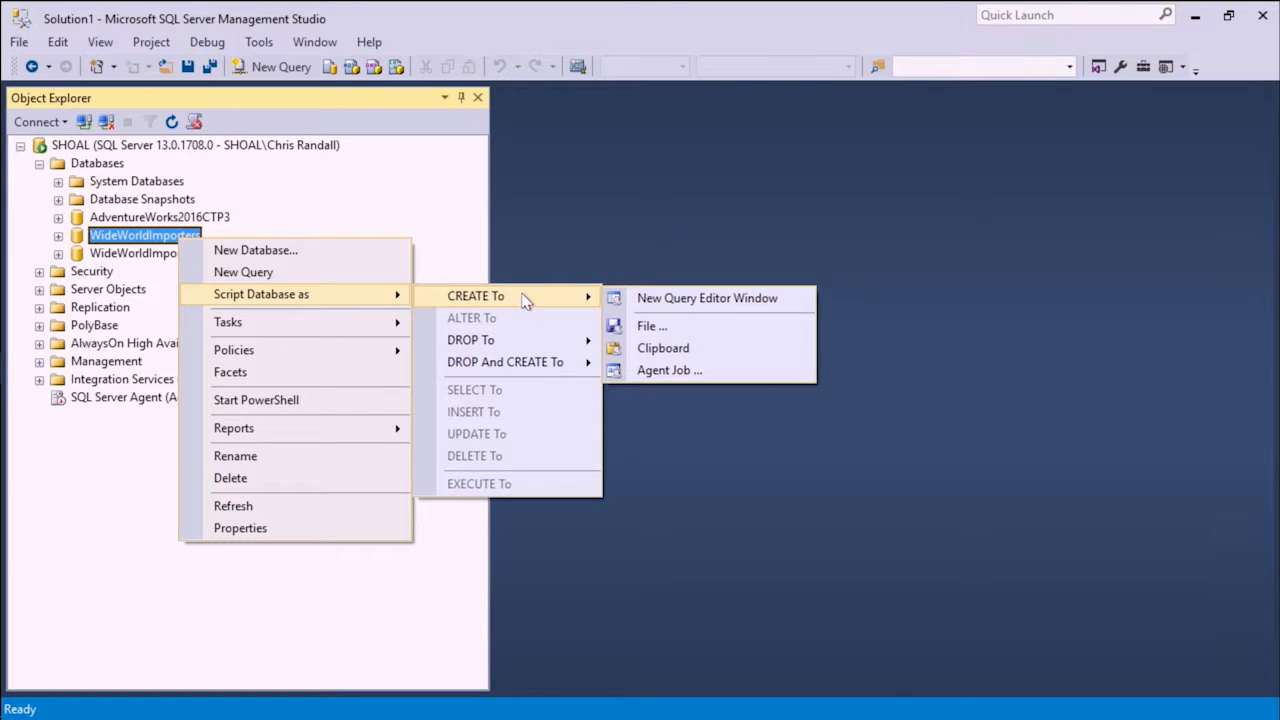
click(705, 303)
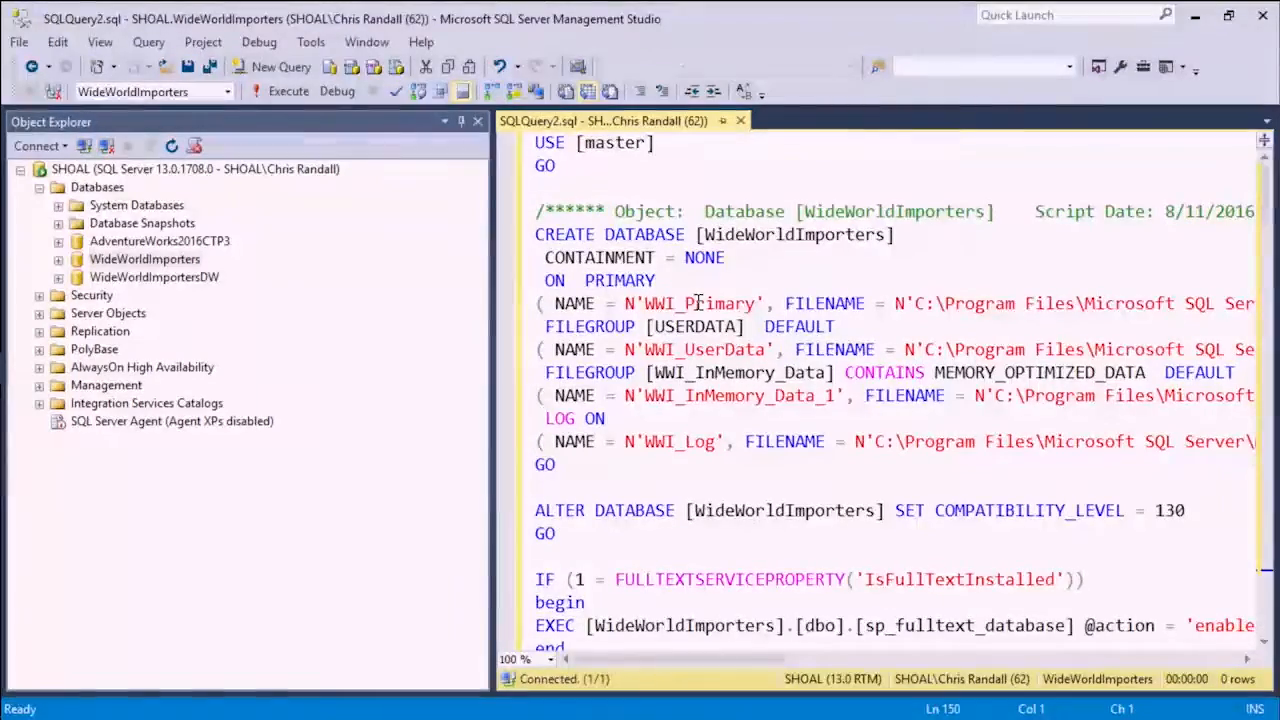
- Auto-hide Object Explorer to widen the script editor and select the comment line above the CREATE DATABASE statement
drag(1266, 196, 1266, 483)
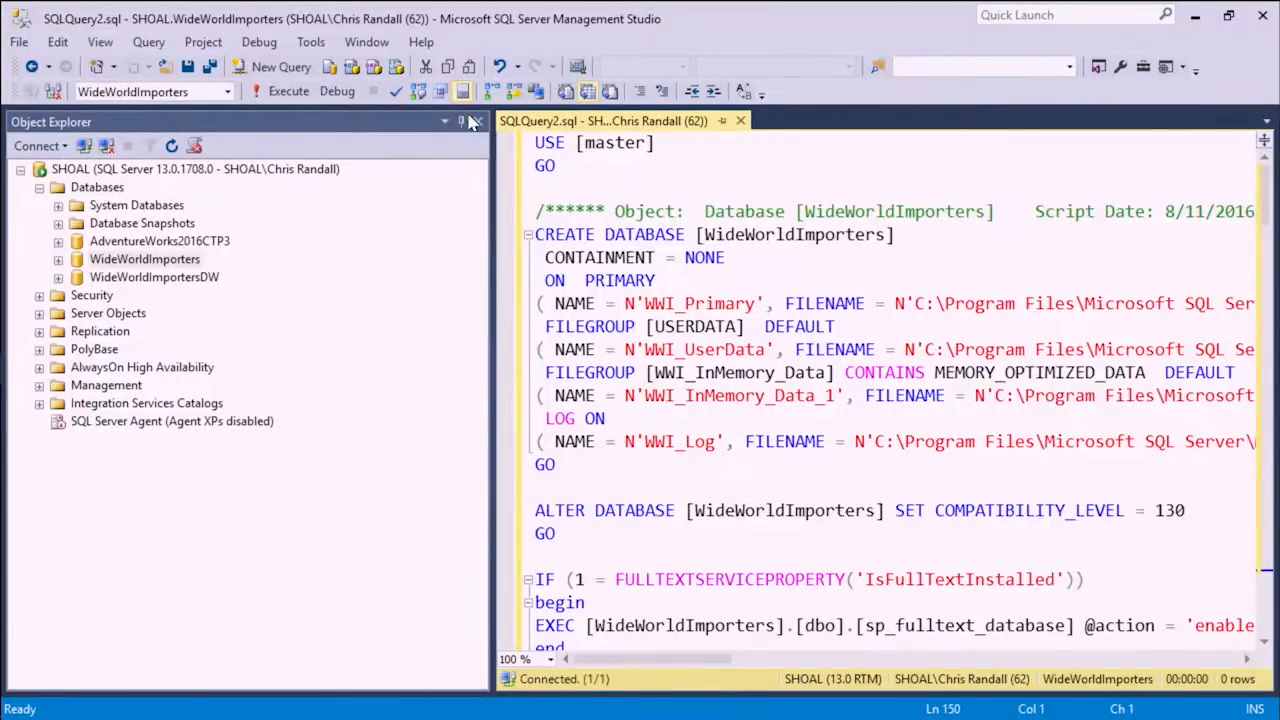
click(461, 121)
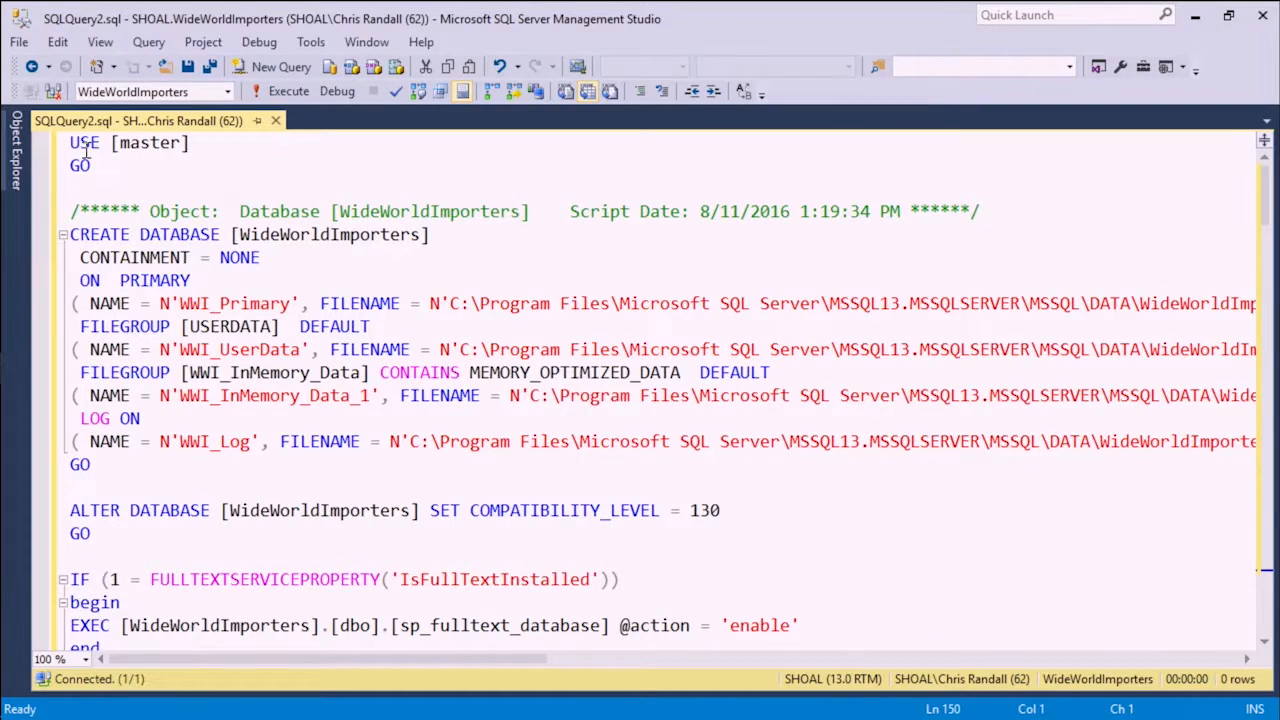
click(172, 177)
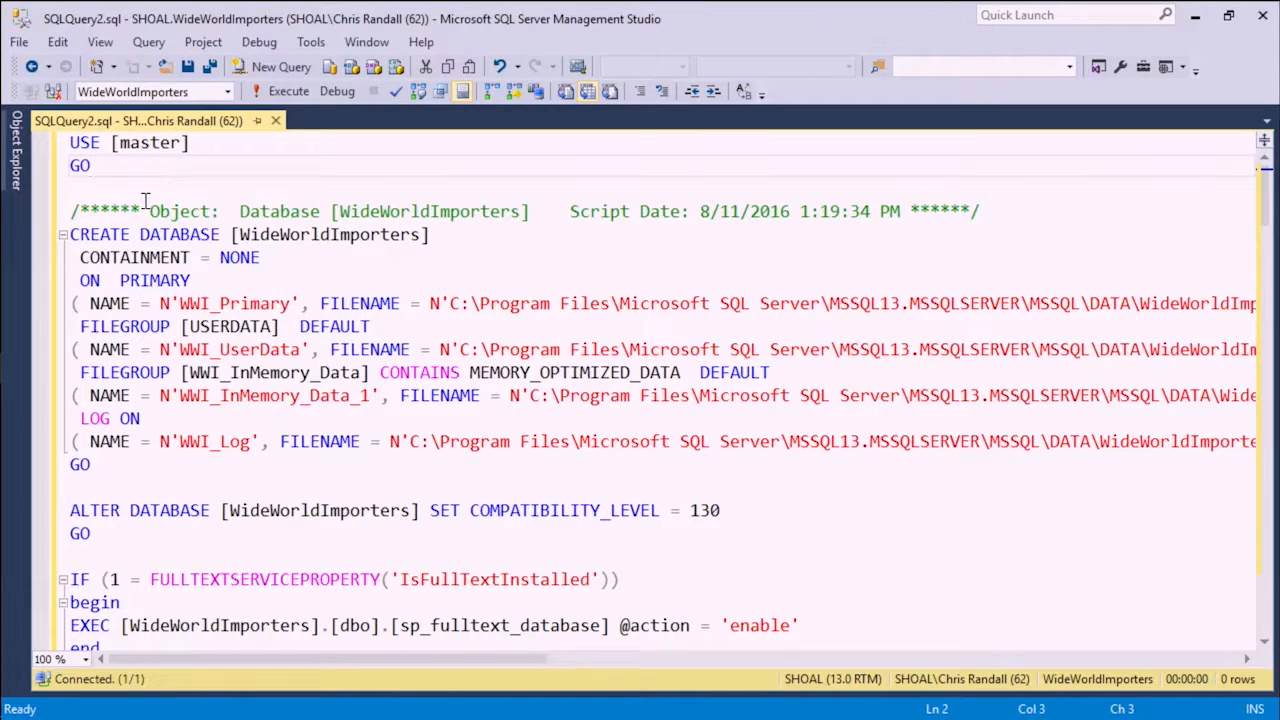
drag(73, 211, 1009, 203)
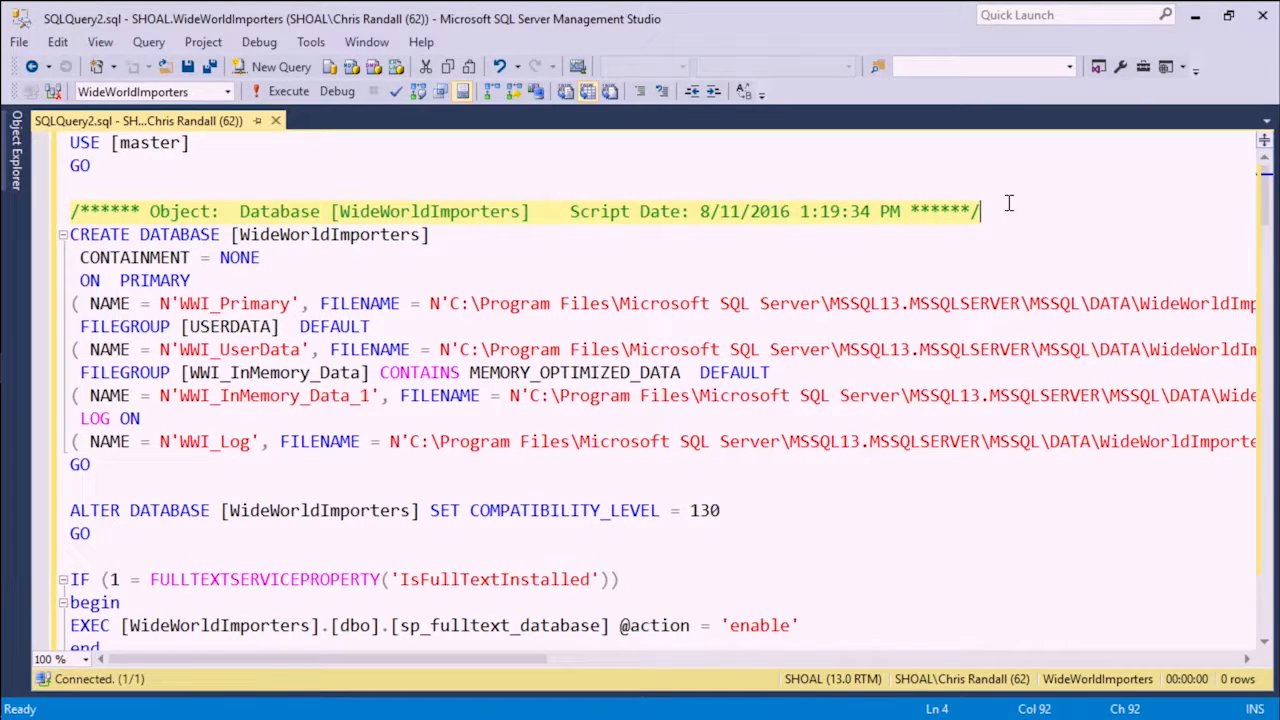
- Examine the header comment and highlight the CREATE DATABASE [WideWorldImporters] line in the script
drag(1007, 205, 78, 212)
click(57, 214)
click(92, 189)
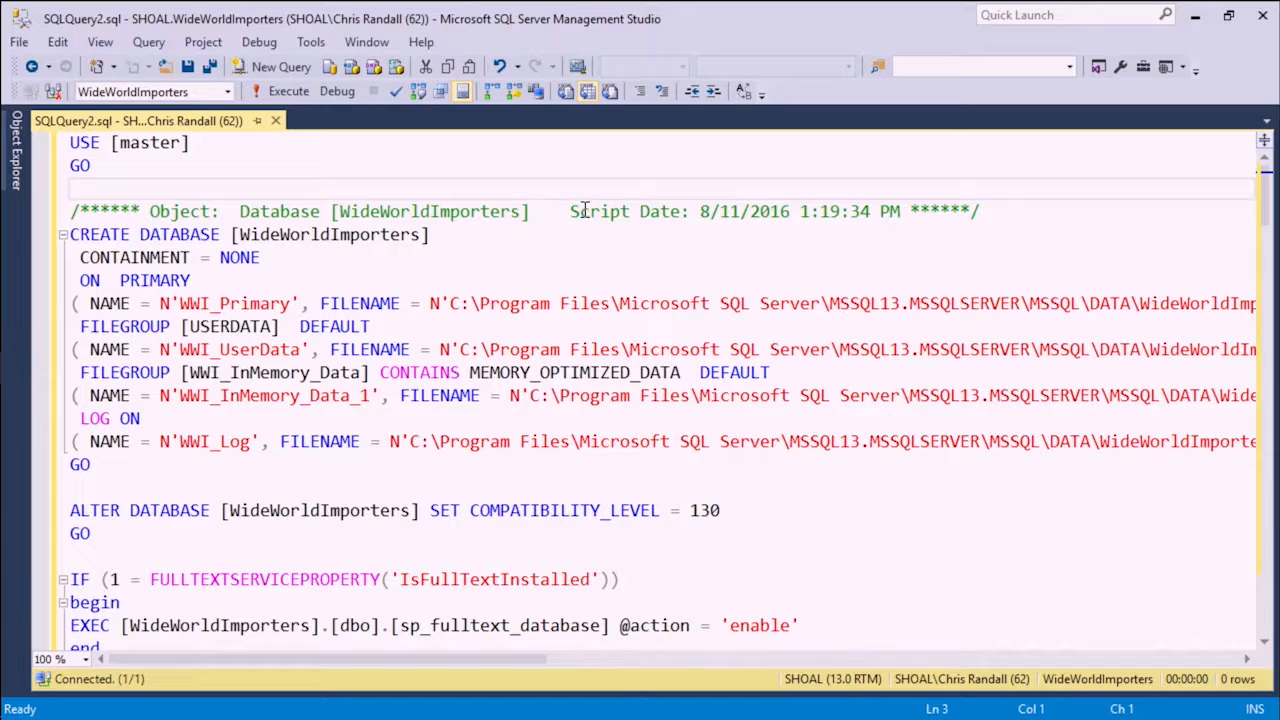
click(72, 234)
drag(72, 234, 232, 232)
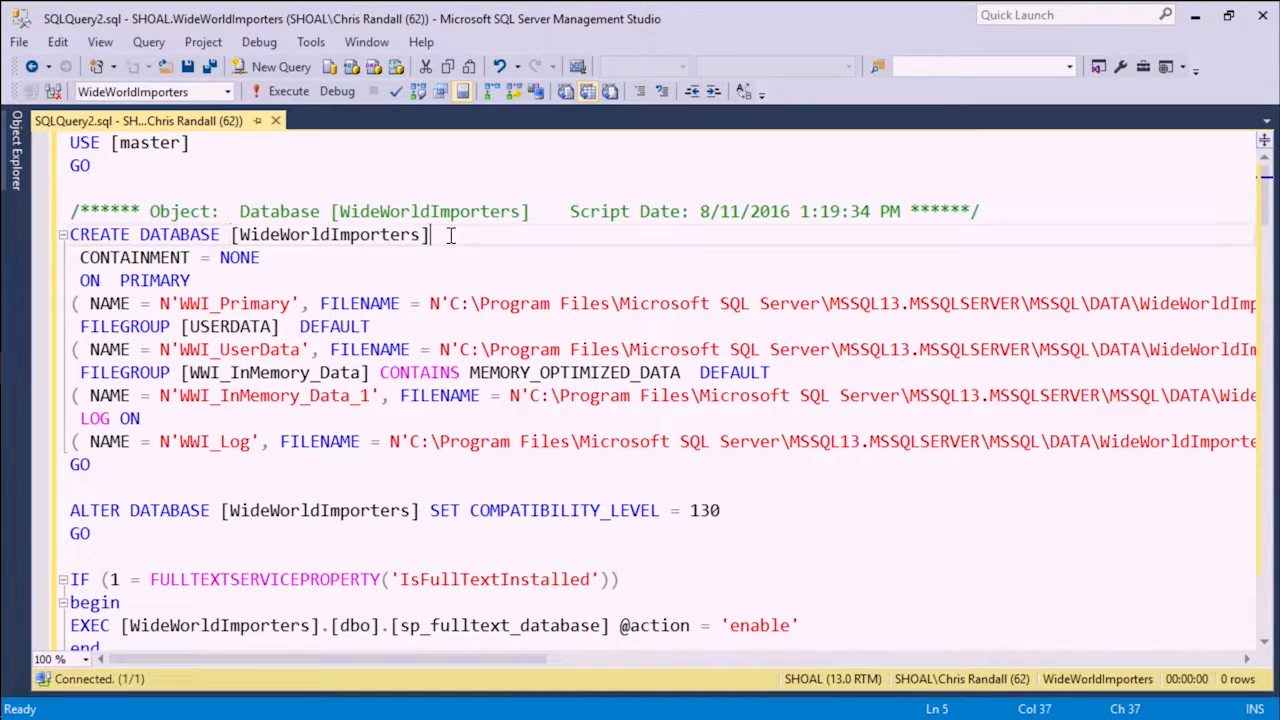
drag(447, 235, 42, 240)
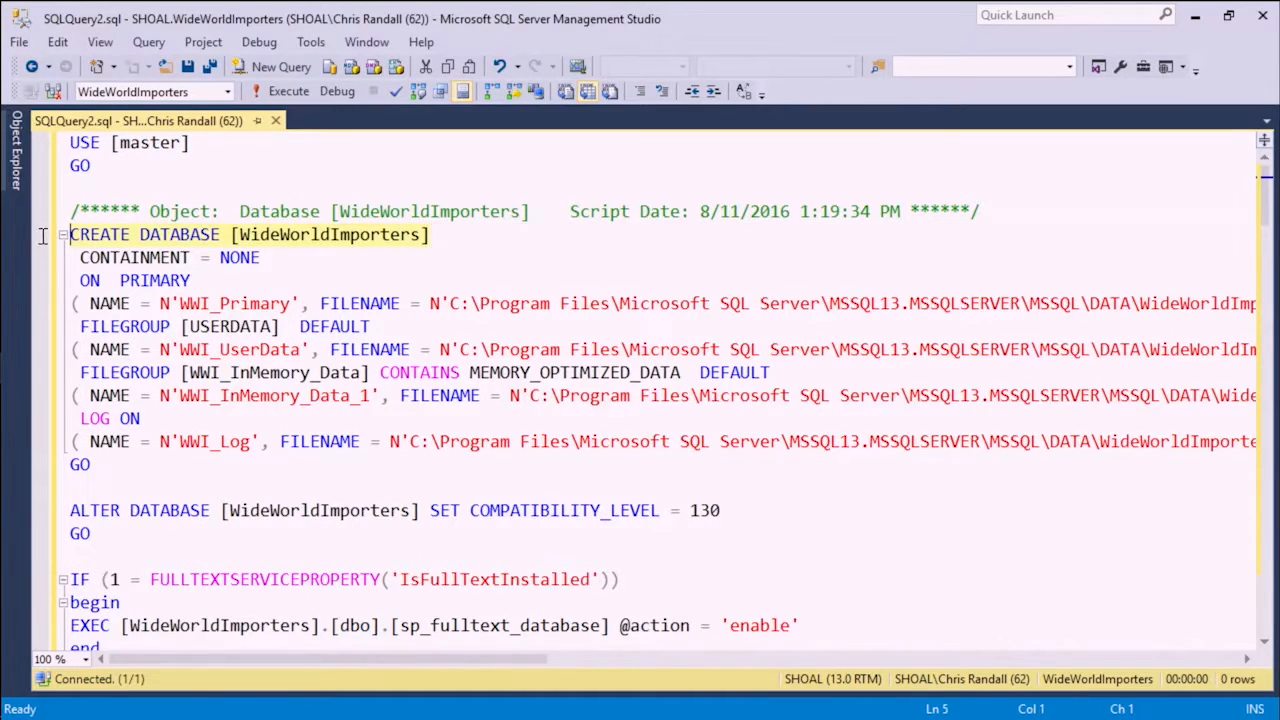
click(298, 237)
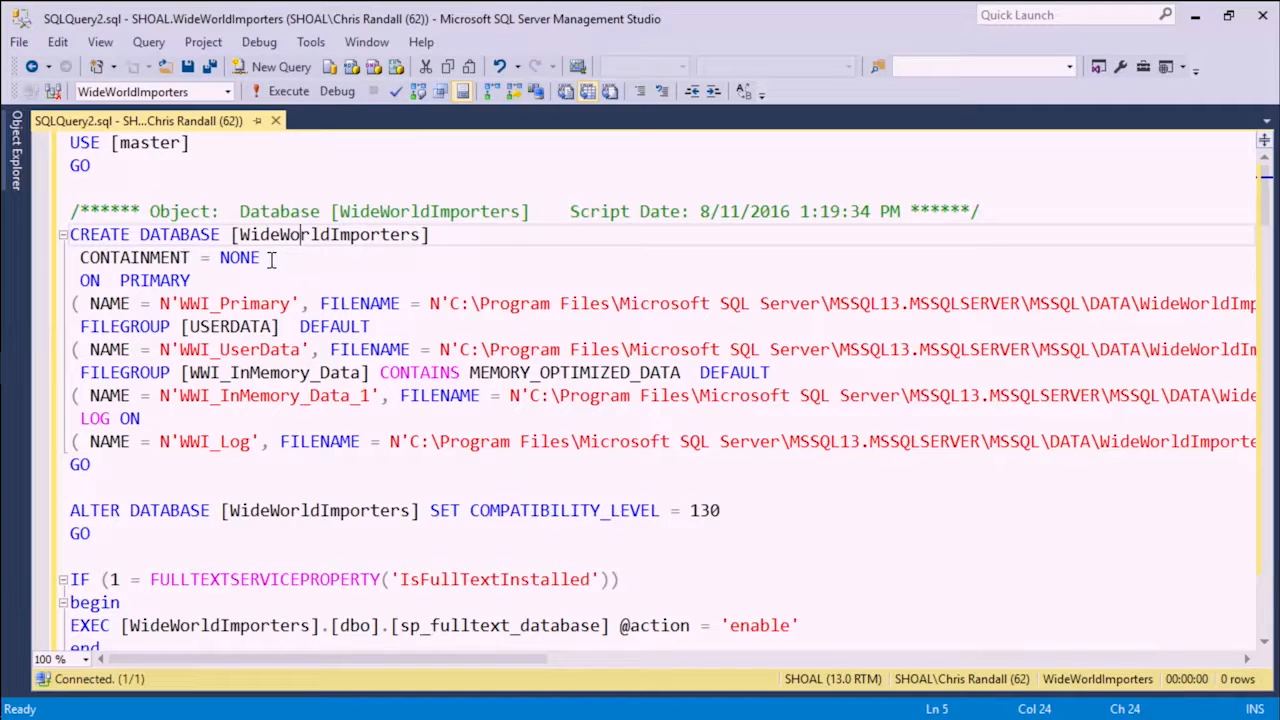
- Examine the ON PRIMARY and FILEGROUP [USERDATA] clauses, then highlight the WWI_Primary file's NAME and FILENAME path
drag(194, 282, 78, 285)
click(80, 282)
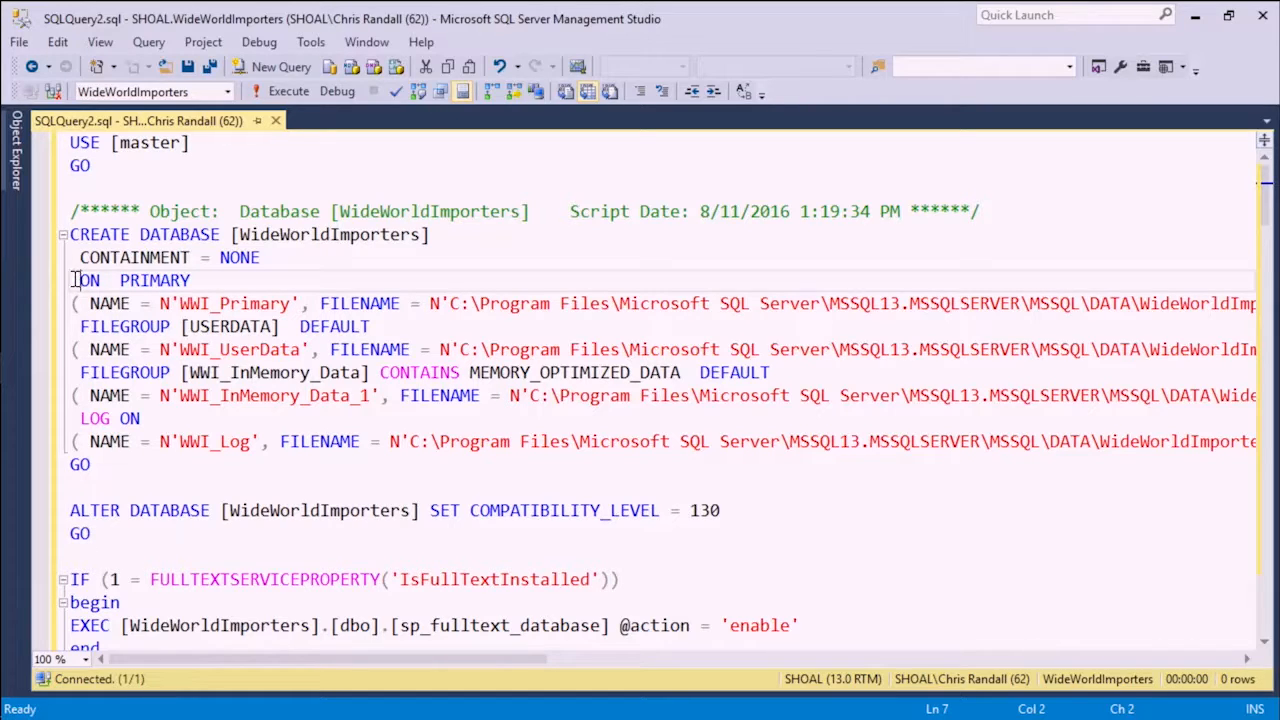
drag(80, 326, 287, 340)
click(285, 326)
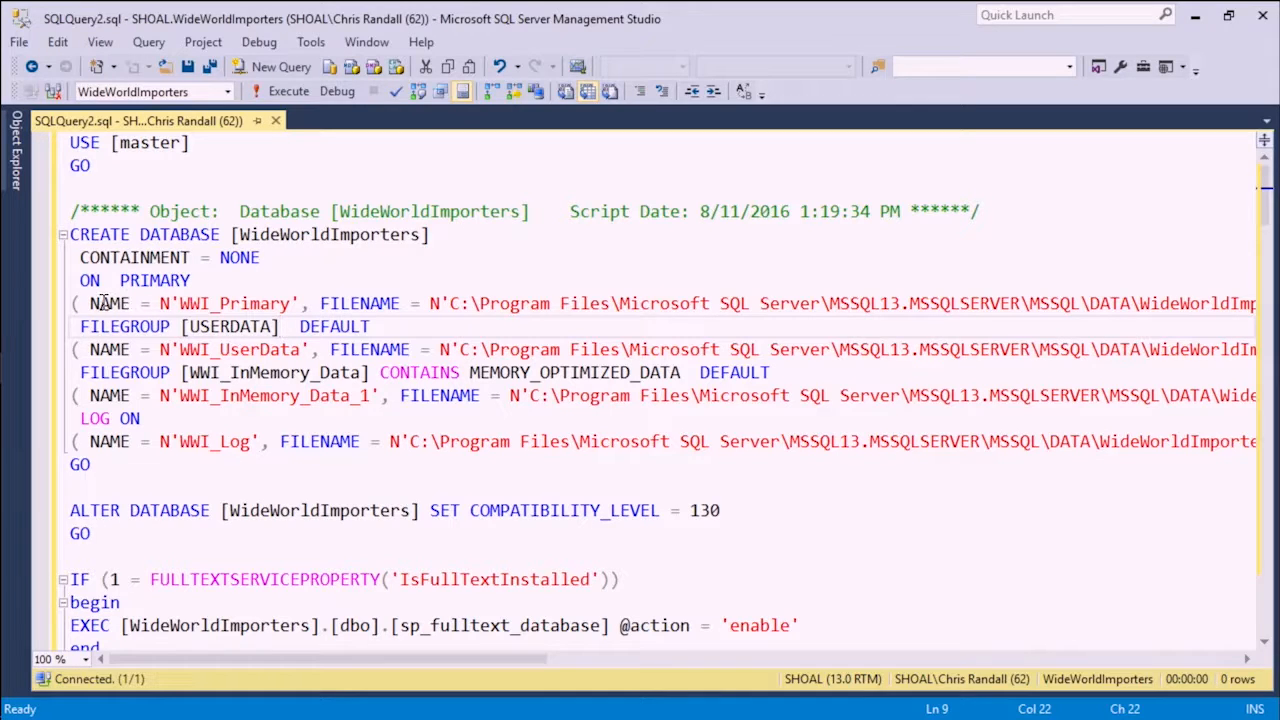
drag(88, 303, 298, 303)
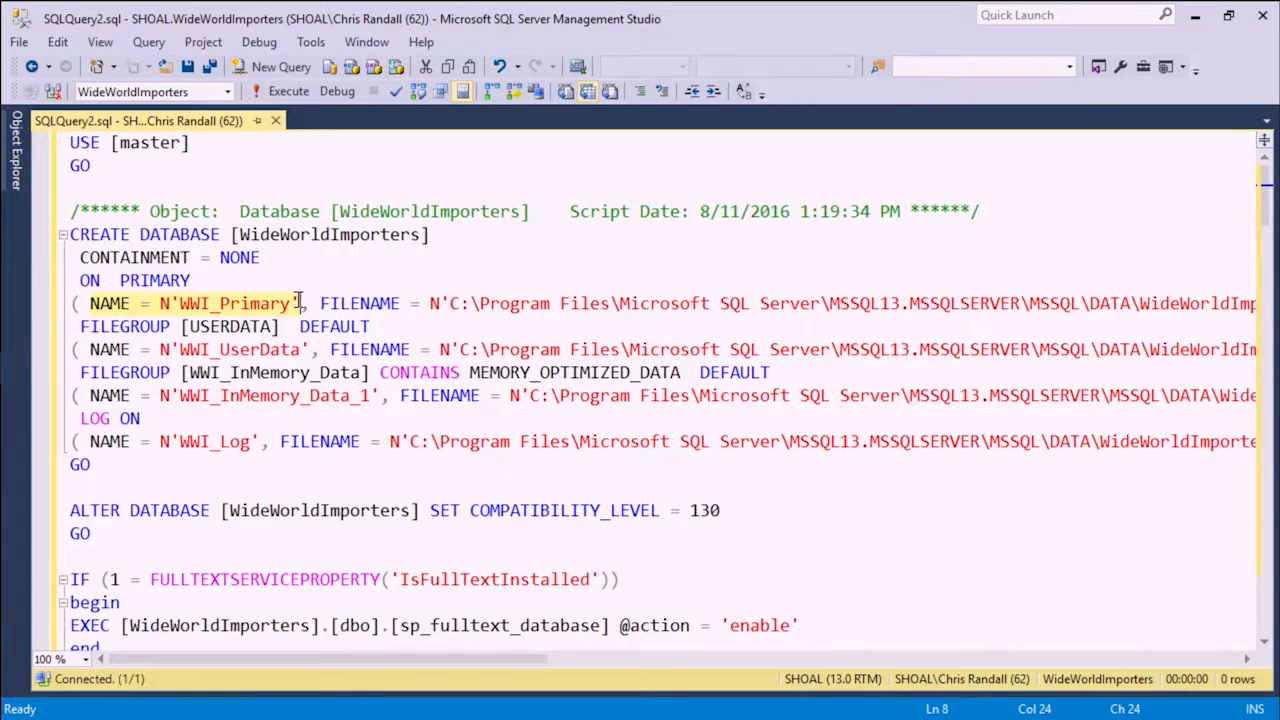
drag(342, 303, 1166, 300)
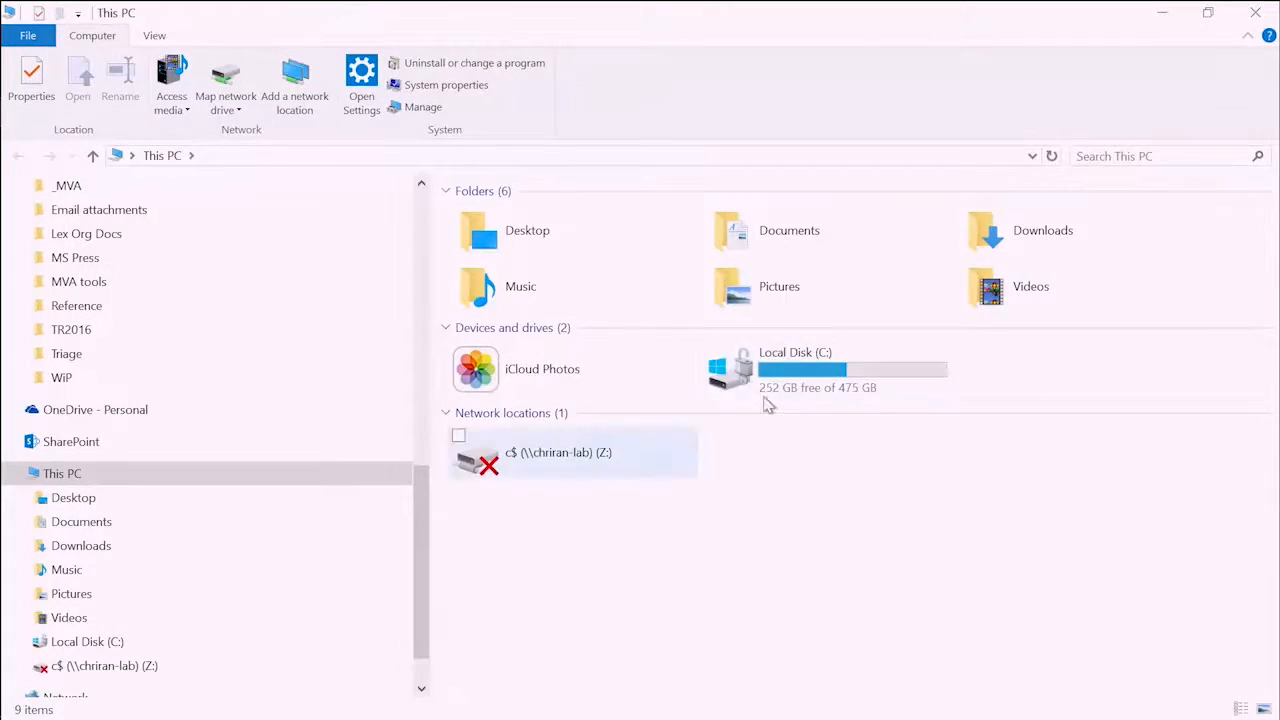
- Switch to File Explorer, open the SQLData folder on the C: drive, and examine its Backup, Data and Logs folders
double_click(768, 400)
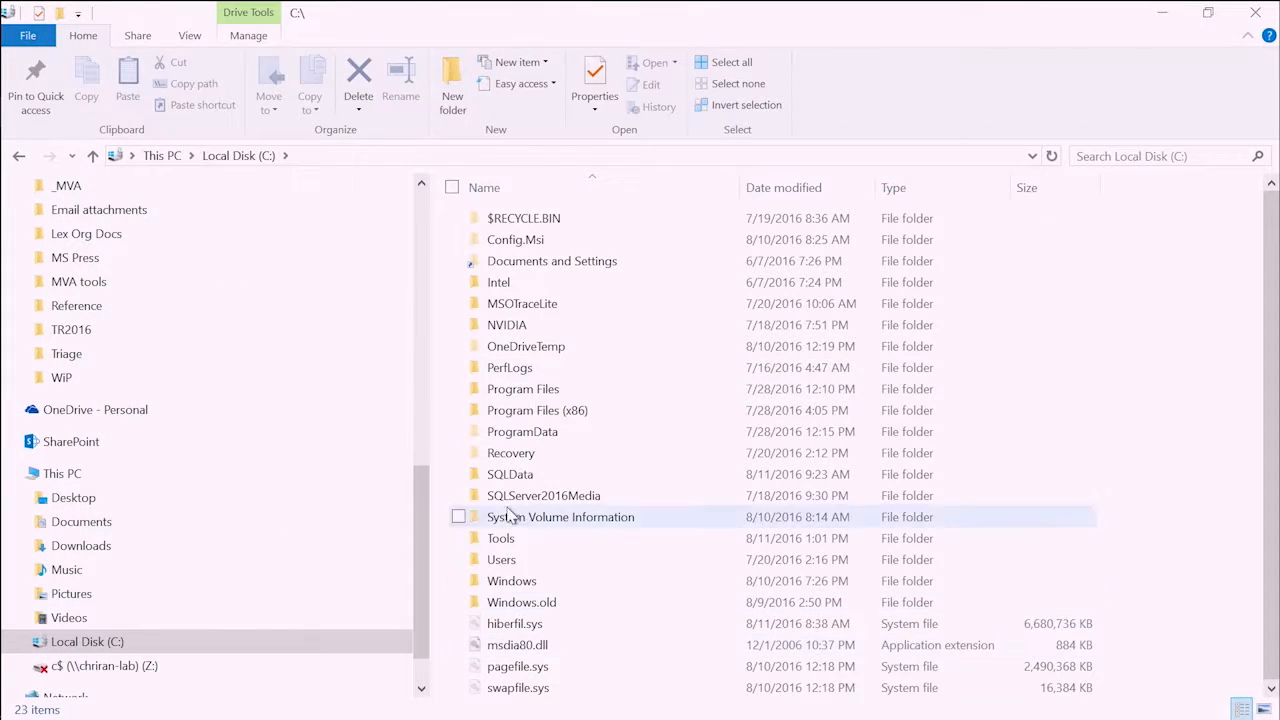
double_click(590, 476)
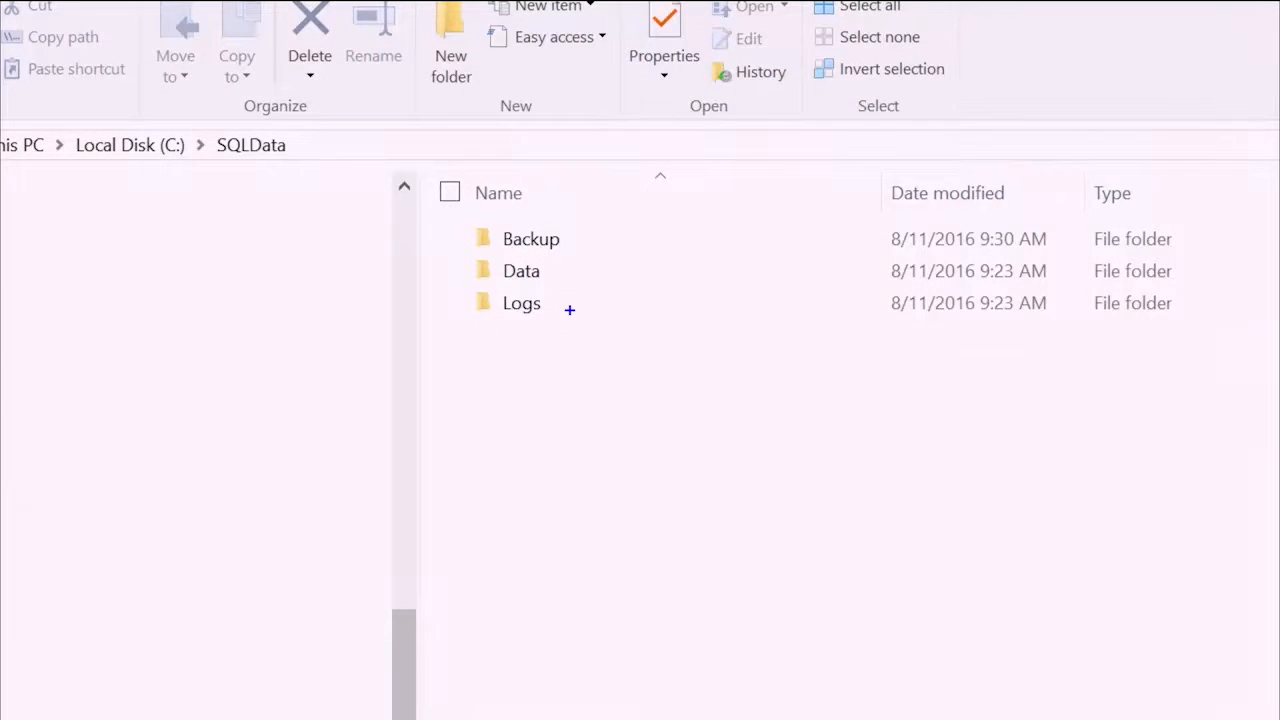
drag(207, 168, 328, 174)
mouse_move(366, 213)
mouse_down()
mouse_move(448, 236)
mouse_move(418, 260)
mouse_up()
drag(452, 304, 388, 285)
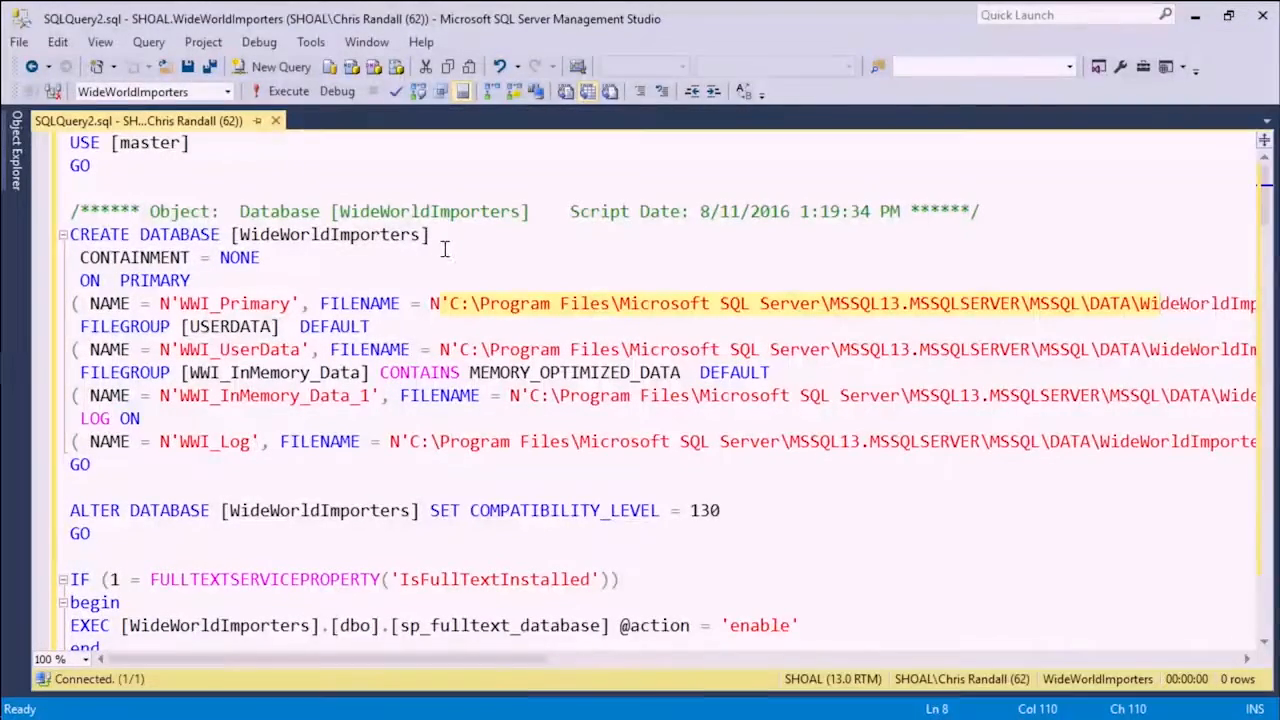
- Return to SQL Server Management Studio and examine the WWI_Primary FILENAME path through to the WideWorldImporters file name and its mdf extension
double_click(188, 237)
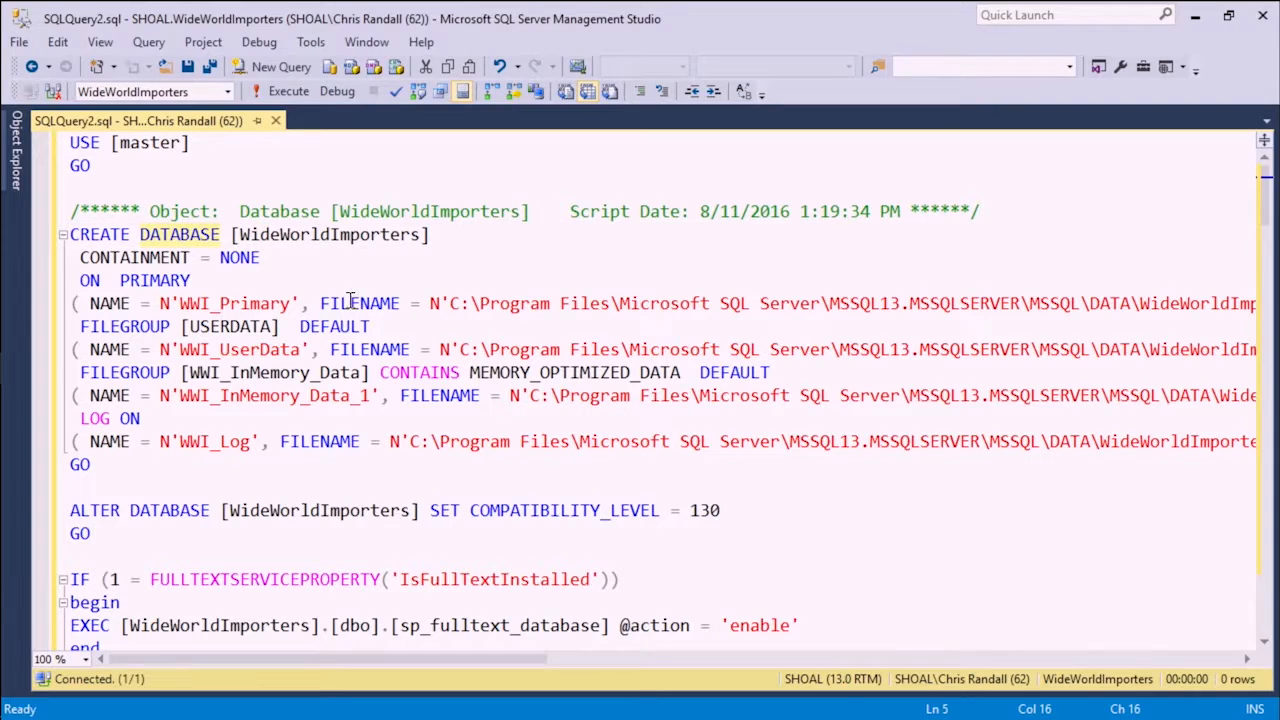
drag(343, 301, 635, 296)
click(627, 293)
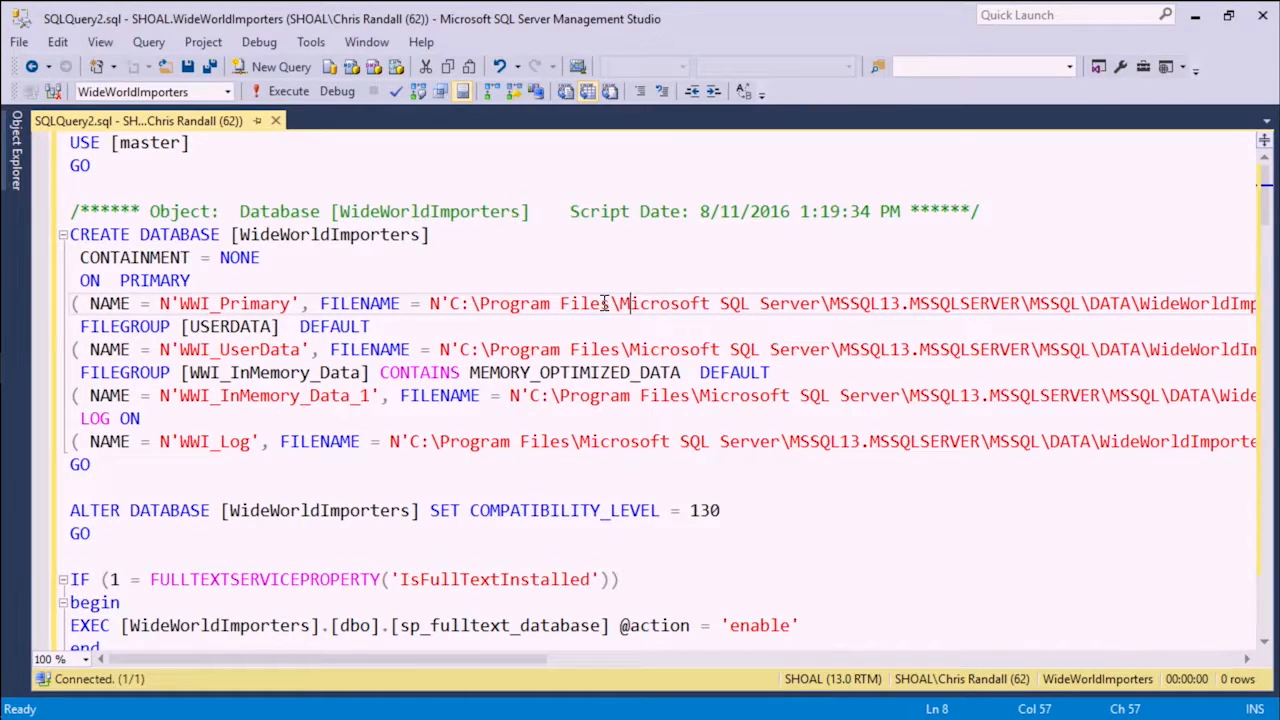
drag(657, 303, 1010, 303)
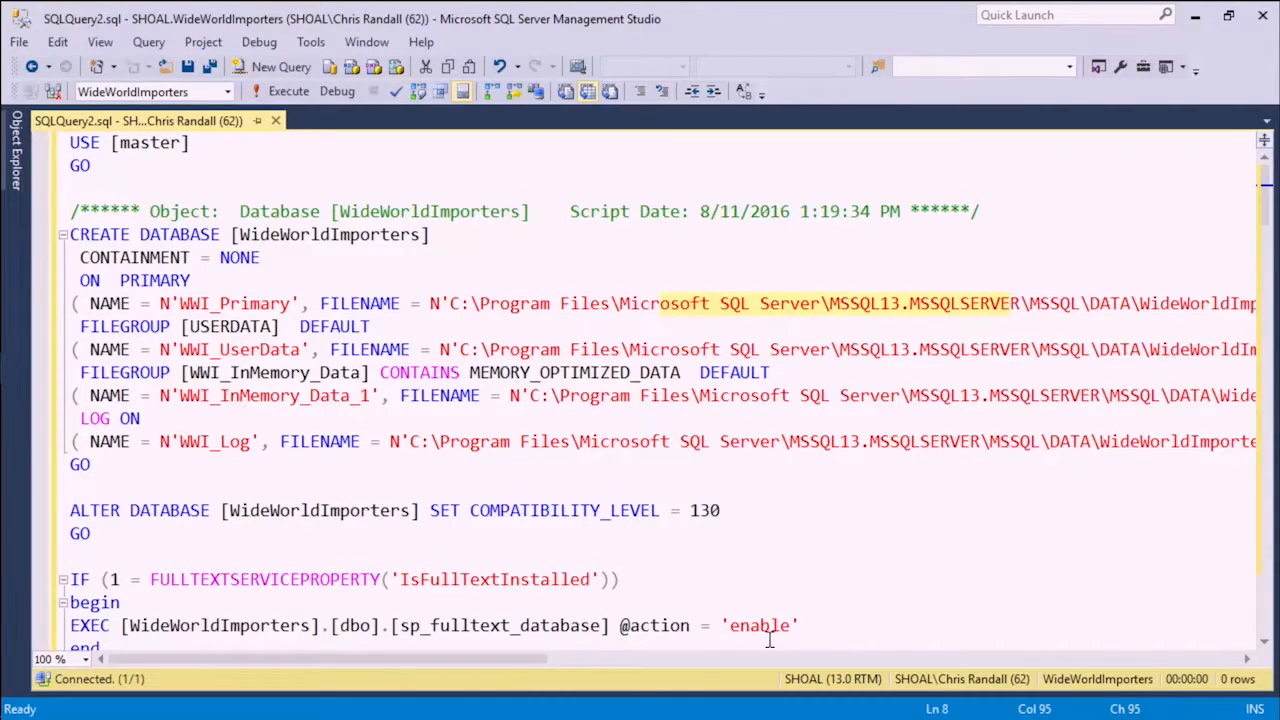
drag(547, 660, 772, 660)
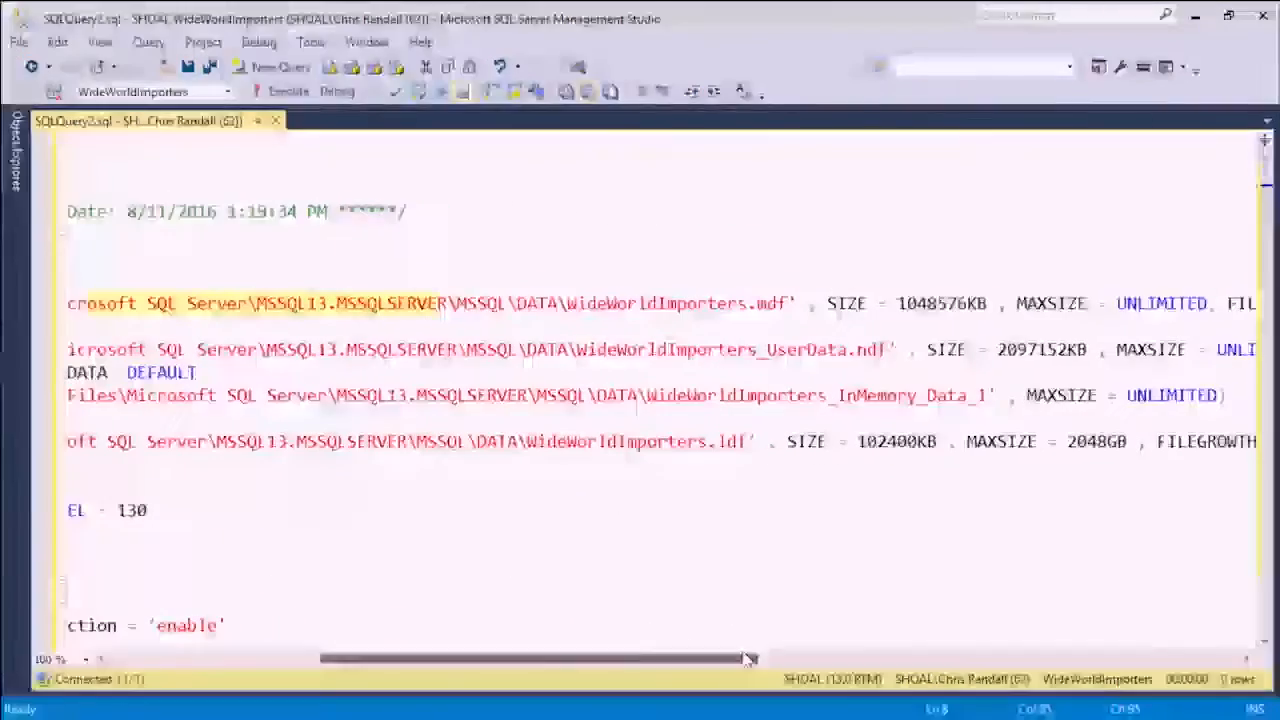
double_click(636, 303)
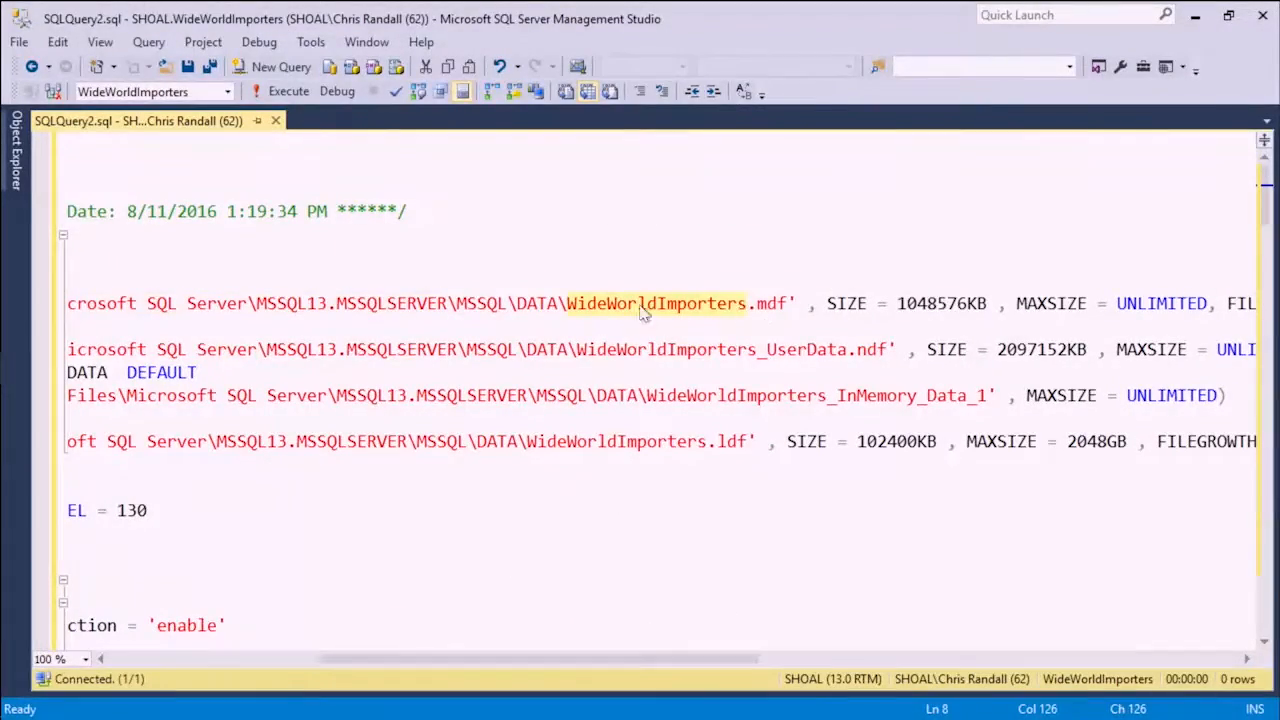
click(807, 308)
drag(788, 304, 757, 304)
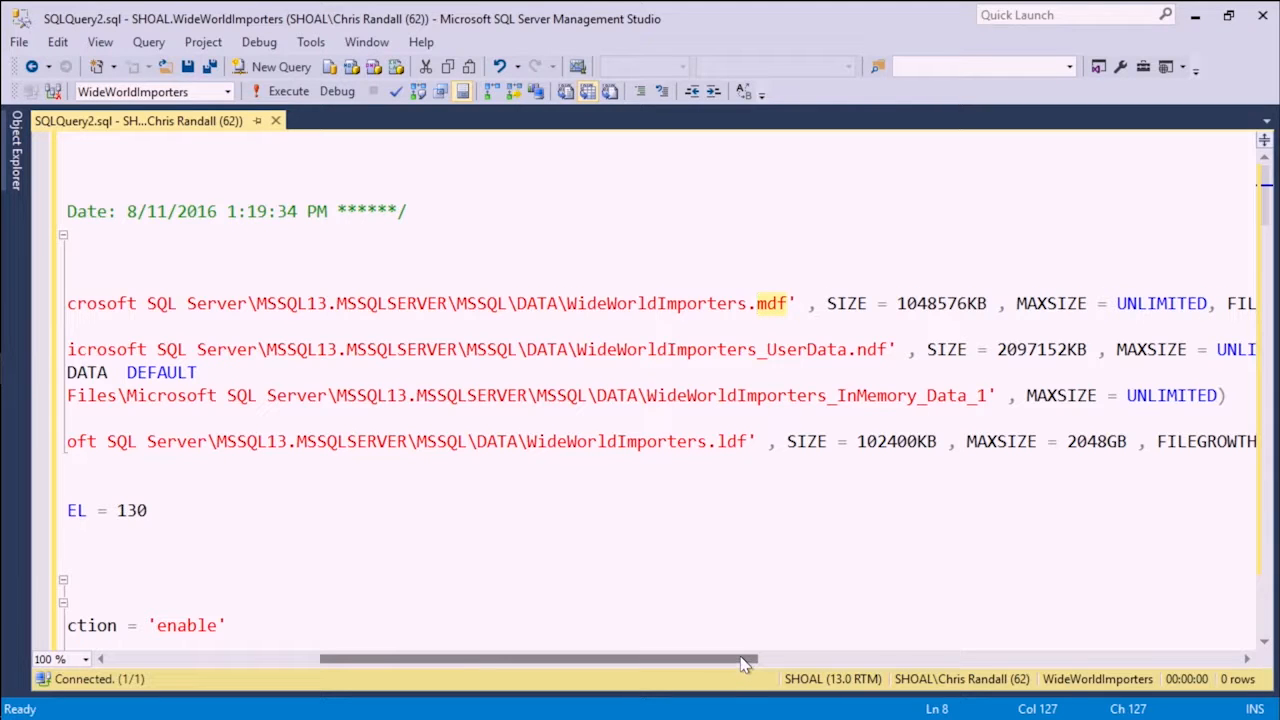
- Examine the SIZE, MAXSIZE and FILEGROWTH settings of the WideWorldImporters.mdf primary data file
drag(746, 663, 890, 664)
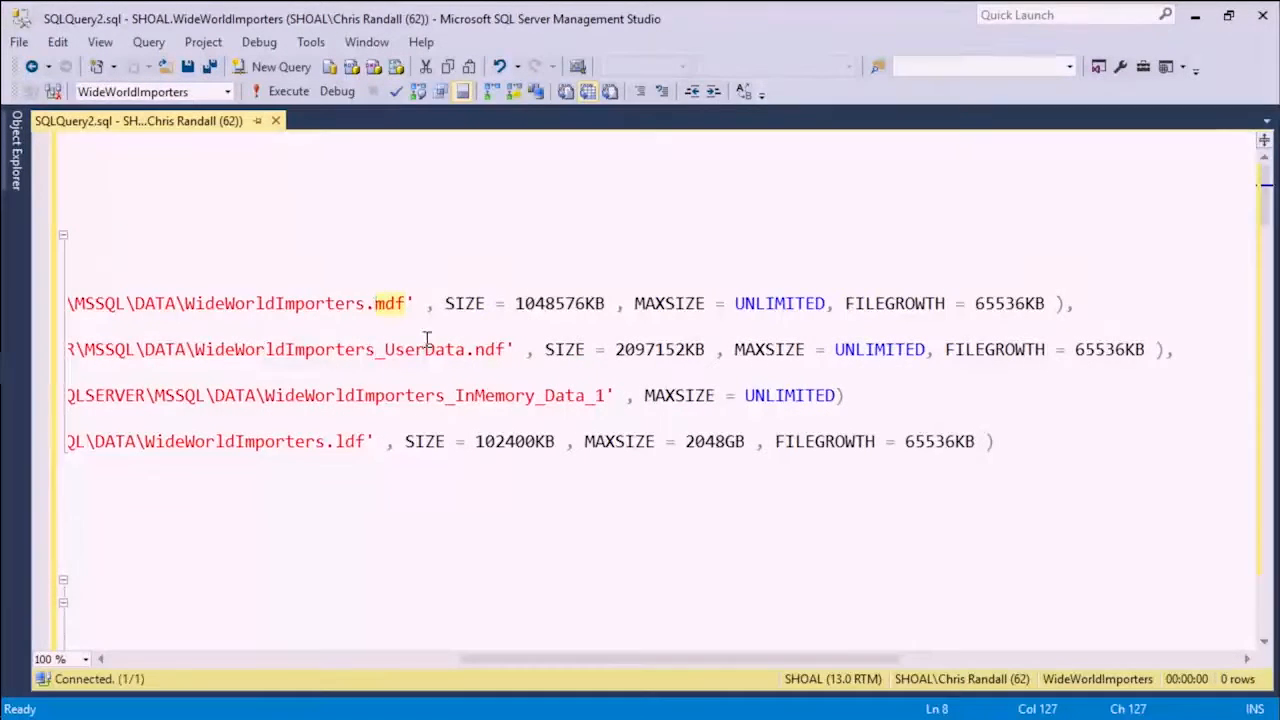
click(456, 304)
drag(447, 304, 606, 305)
drag(636, 305, 826, 306)
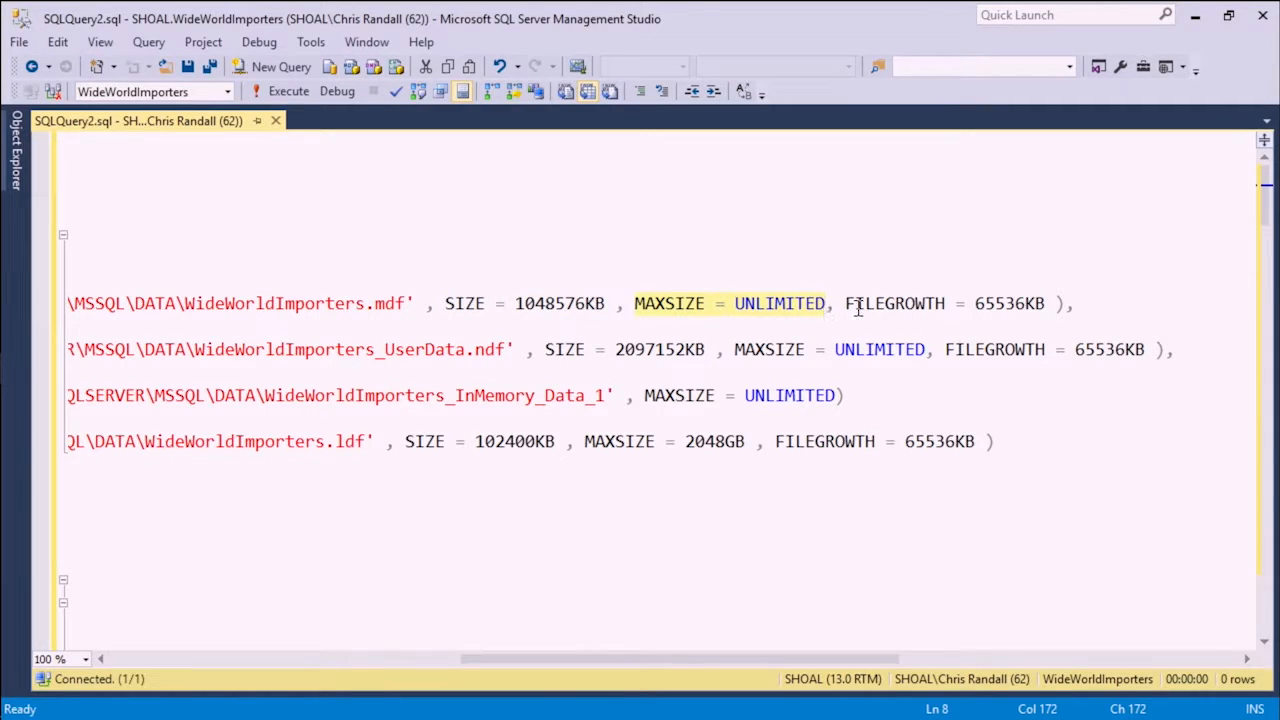
drag(846, 304, 1048, 310)
click(1048, 309)
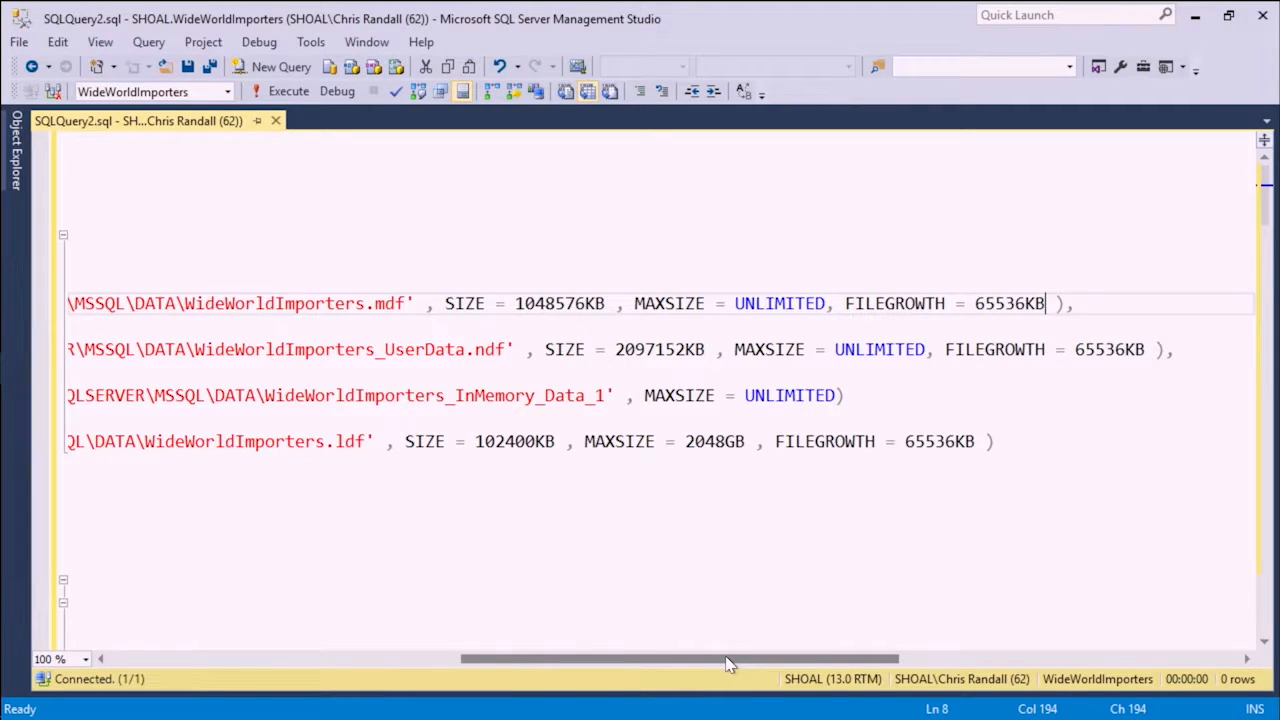
drag(728, 664, 304, 650)
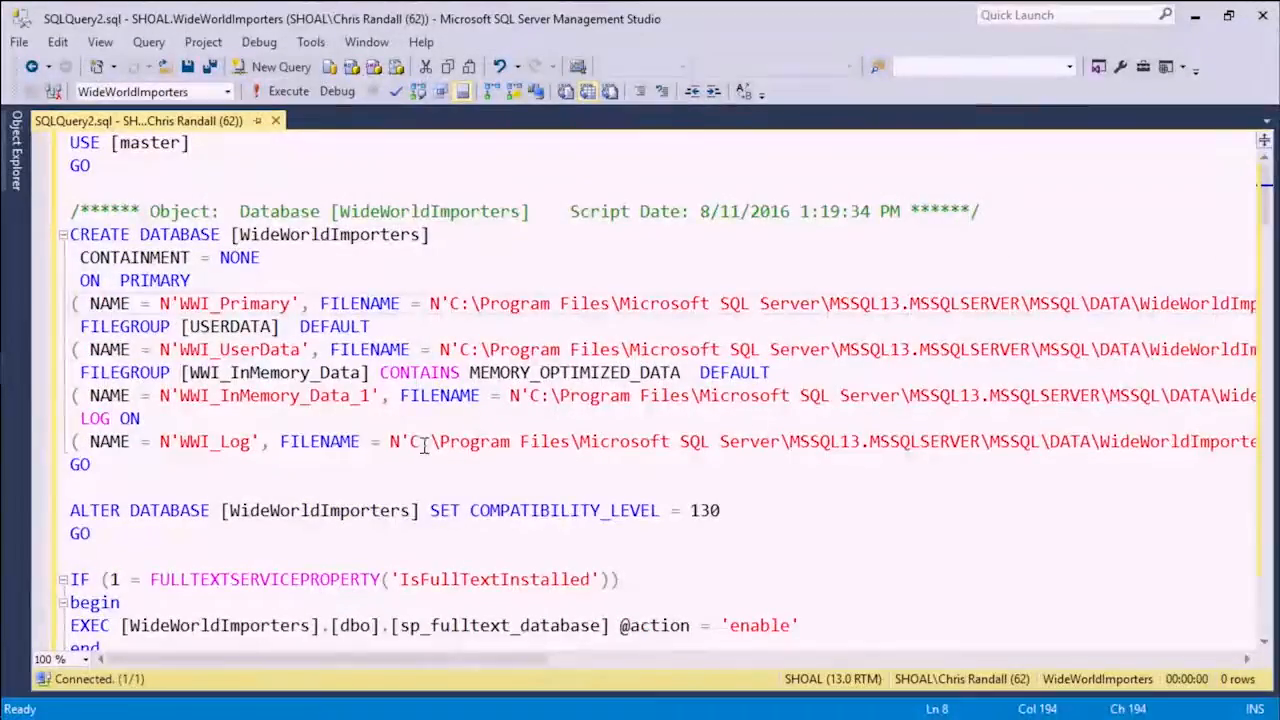
- Highlight the primary data file and USERDATA filegroup lines, then examine the WWI_Log definition up to its ldf file name
drag(108, 303, 370, 330)
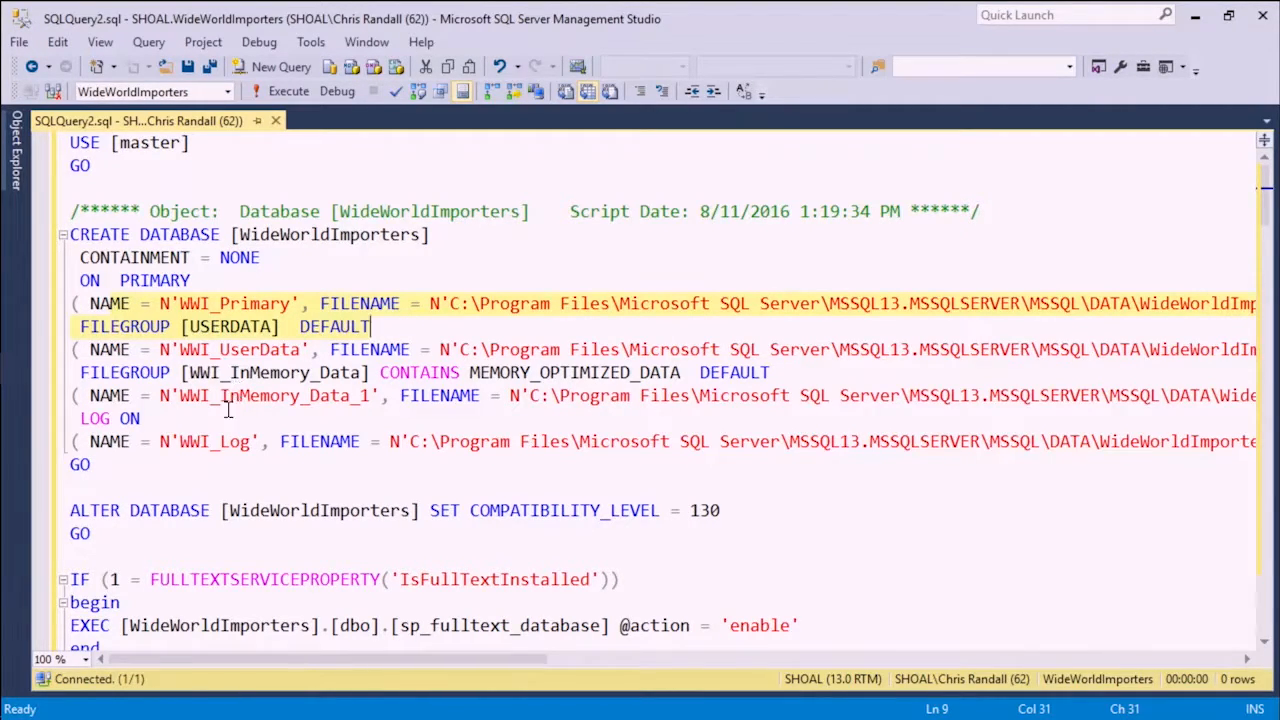
drag(90, 443, 650, 443)
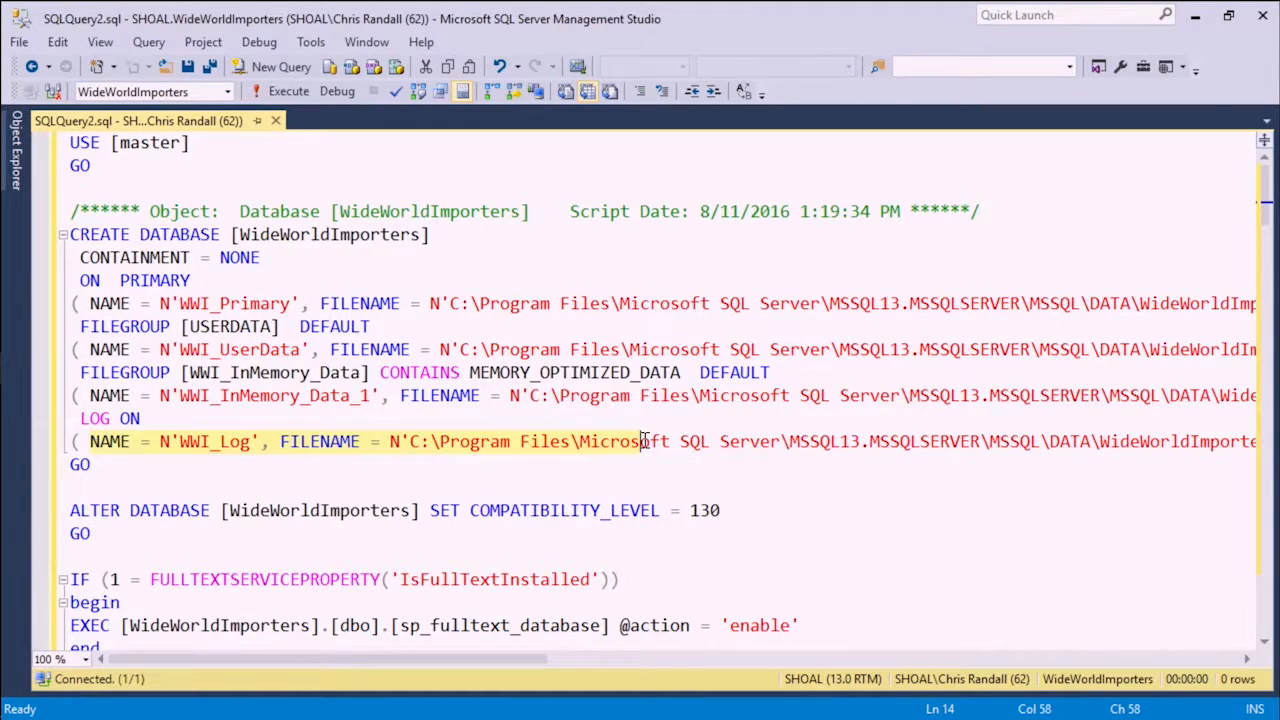
drag(645, 441, 734, 441)
drag(545, 660, 752, 660)
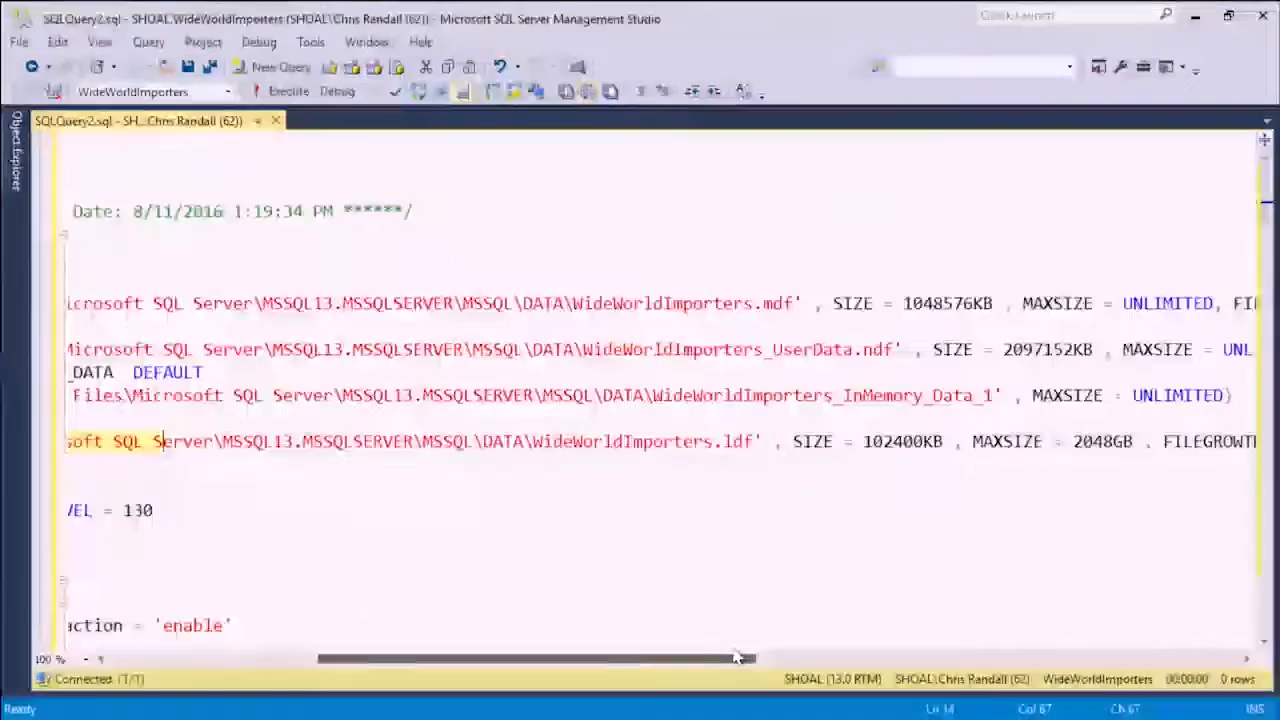
click(662, 441)
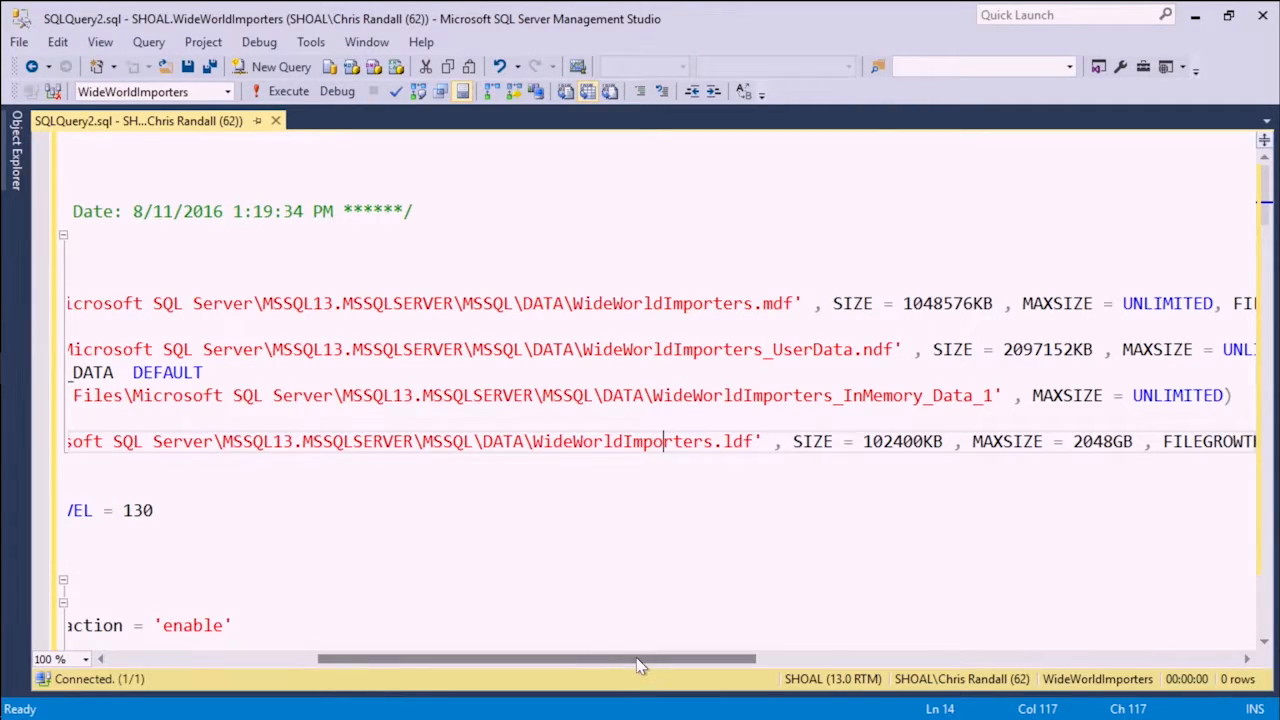
- Compare the file names and SIZE settings of the mdf data file and the ldf log file
drag(574, 303, 822, 303)
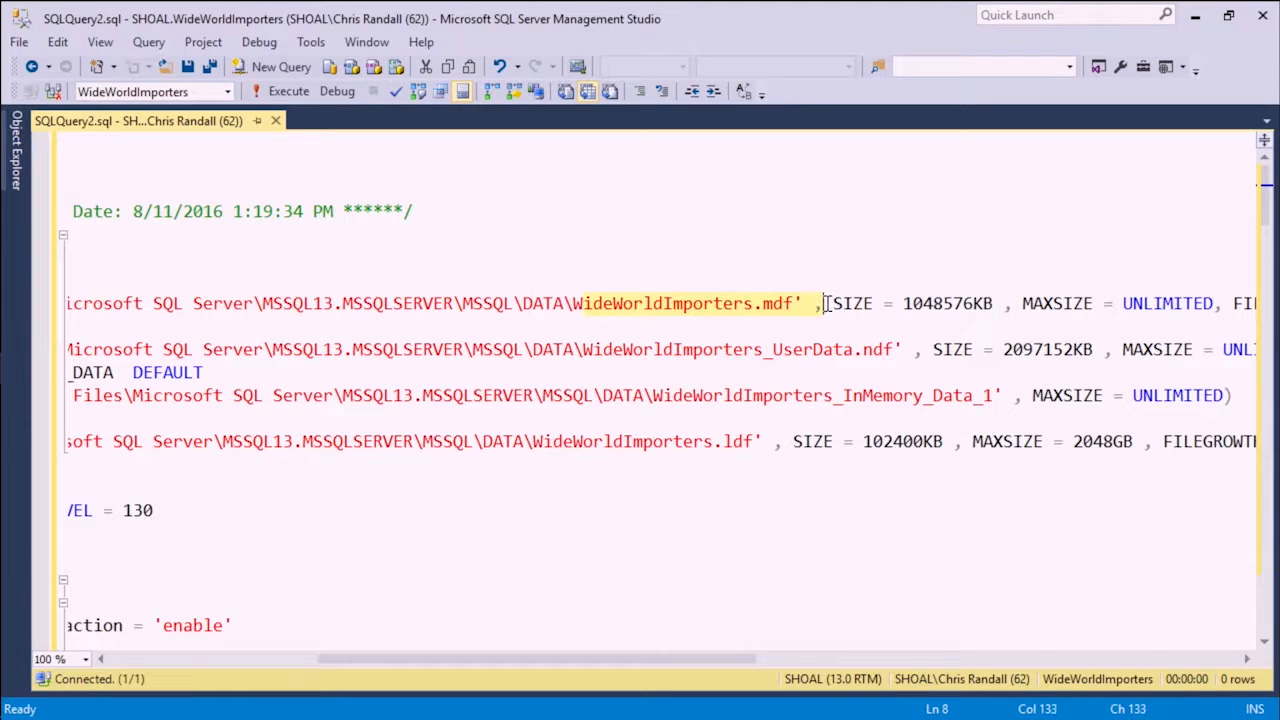
drag(535, 441, 743, 441)
drag(834, 305, 993, 303)
drag(794, 441, 940, 441)
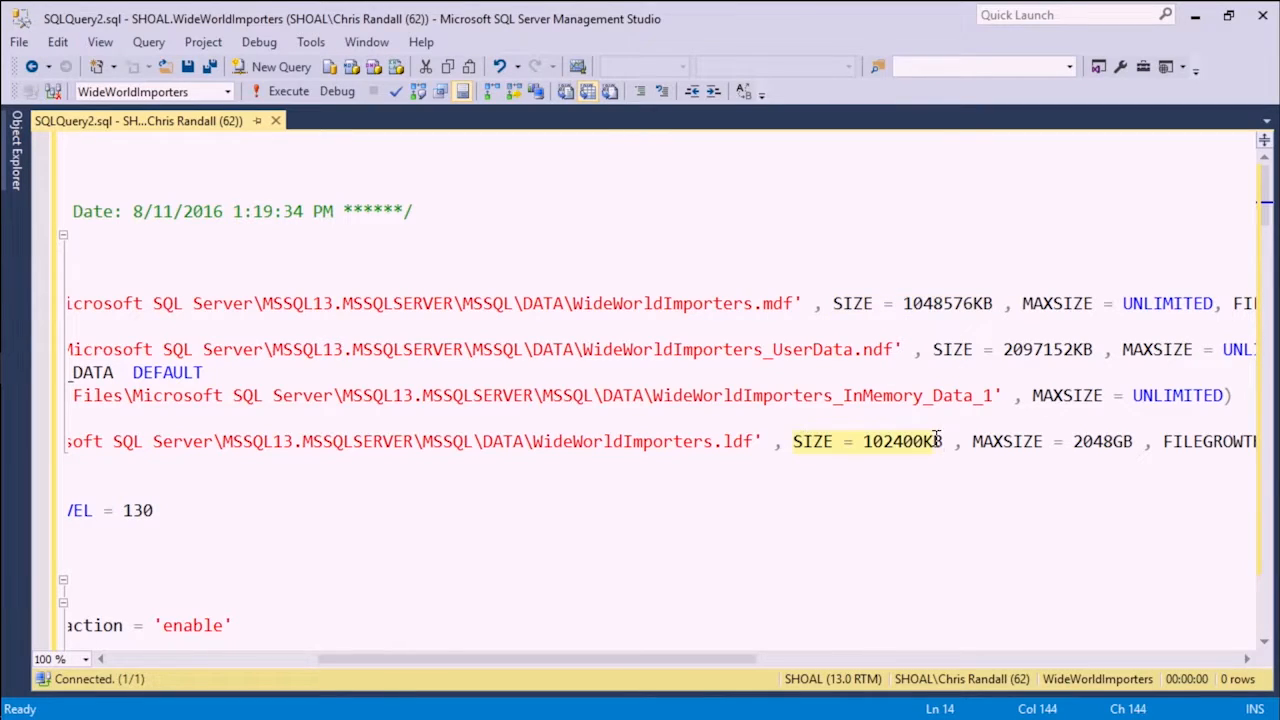
drag(745, 659, 424, 660)
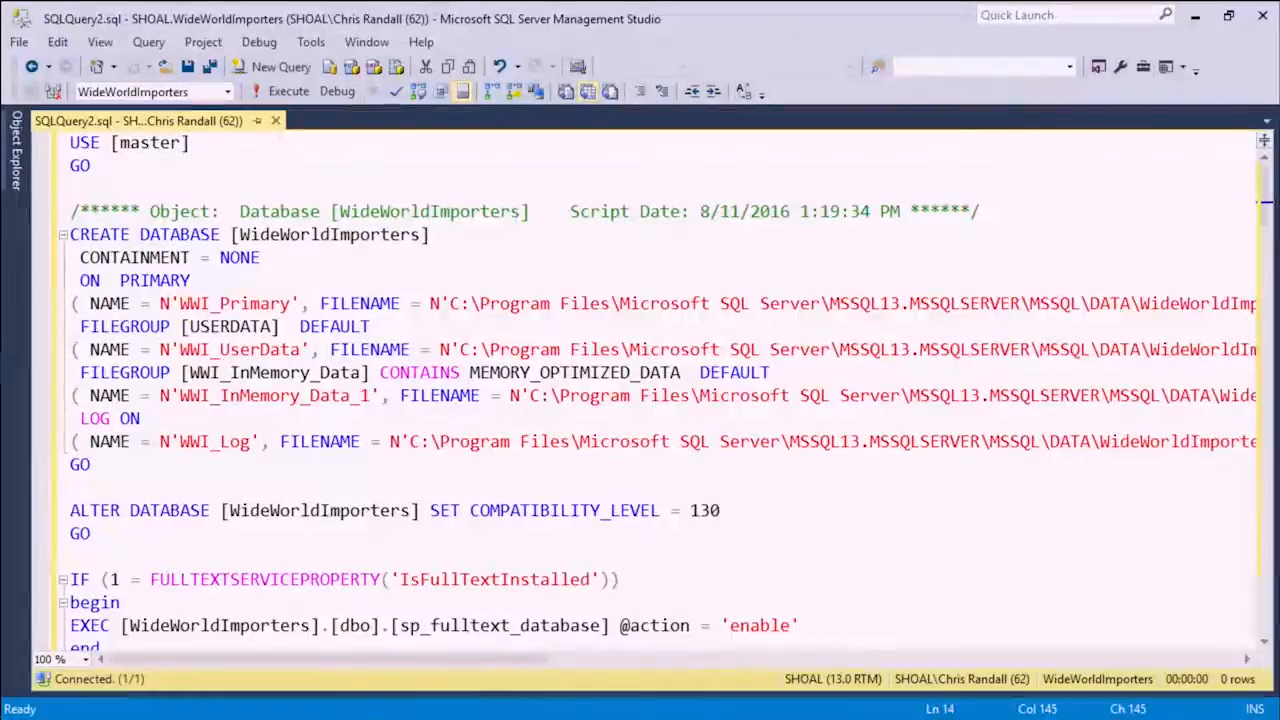
- Close the generated script without executing it and bring Object Explorer into view
drag(1270, 218, 1272, 155)
click(486, 283)
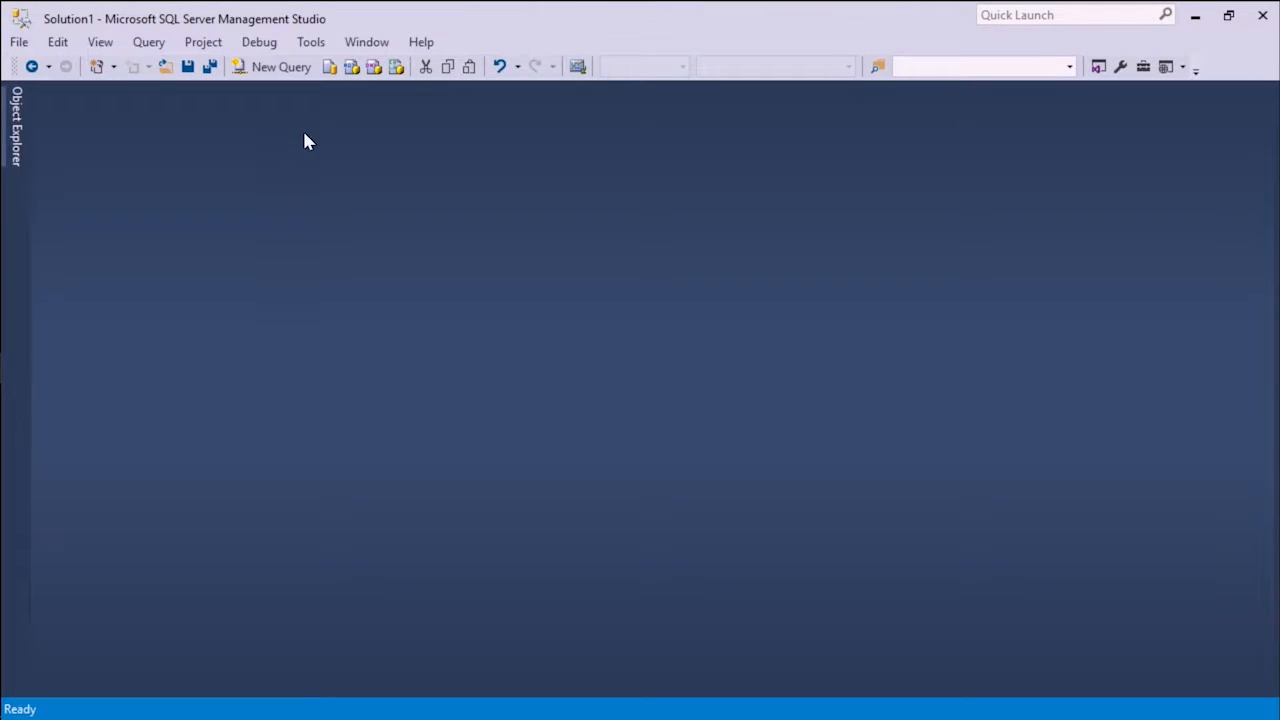
mouse_move(5, 142)
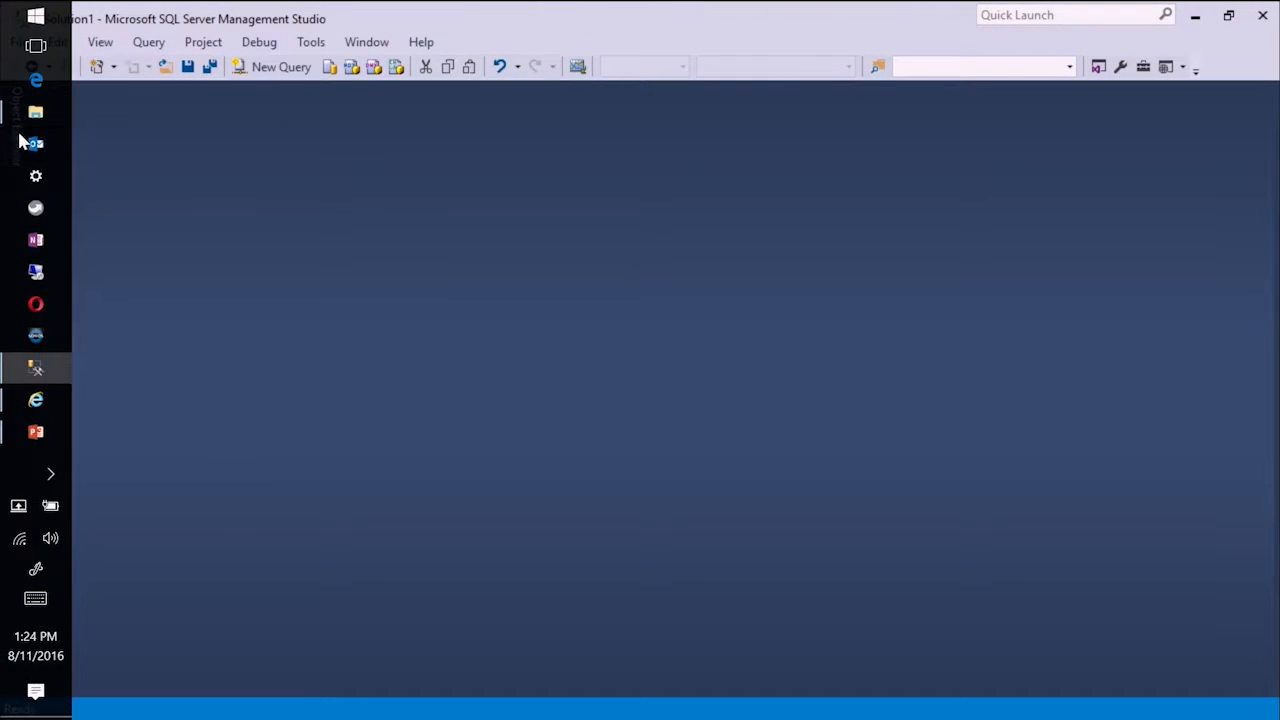
click(22, 152)
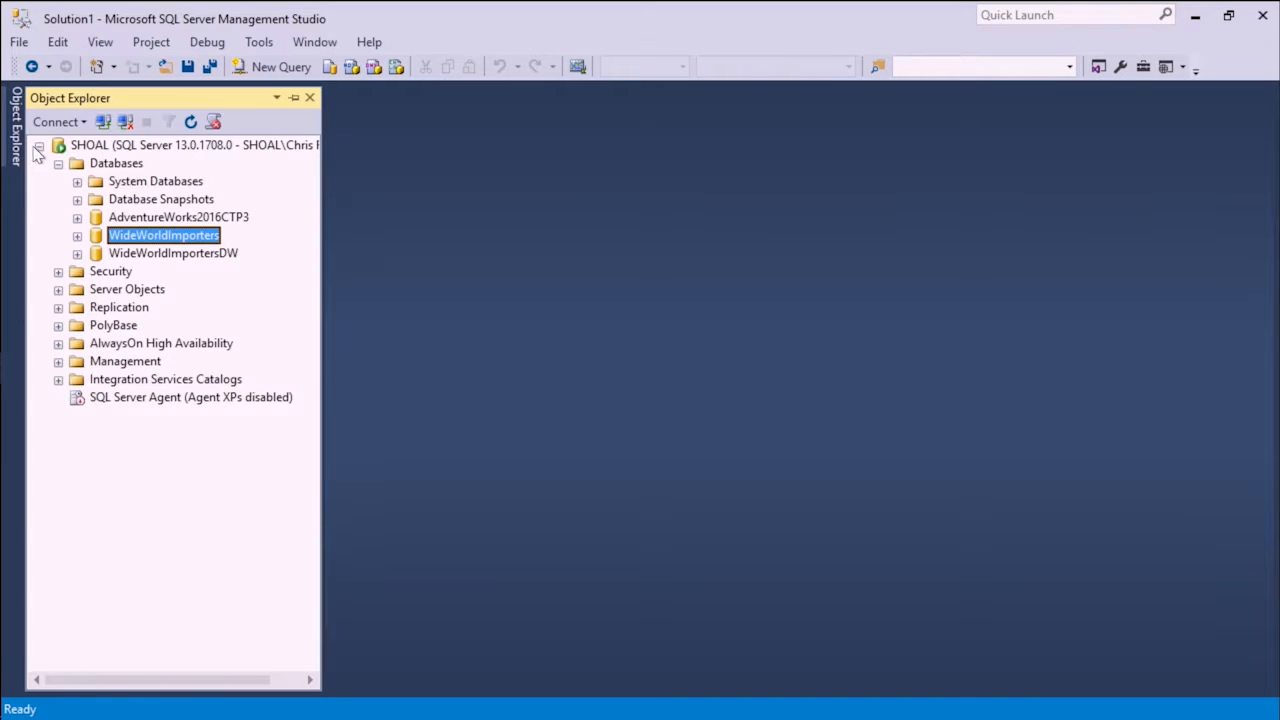
- Open the New Database dialog for the Databases folder, examine its Options page, and return to the General page
right_click(118, 165)
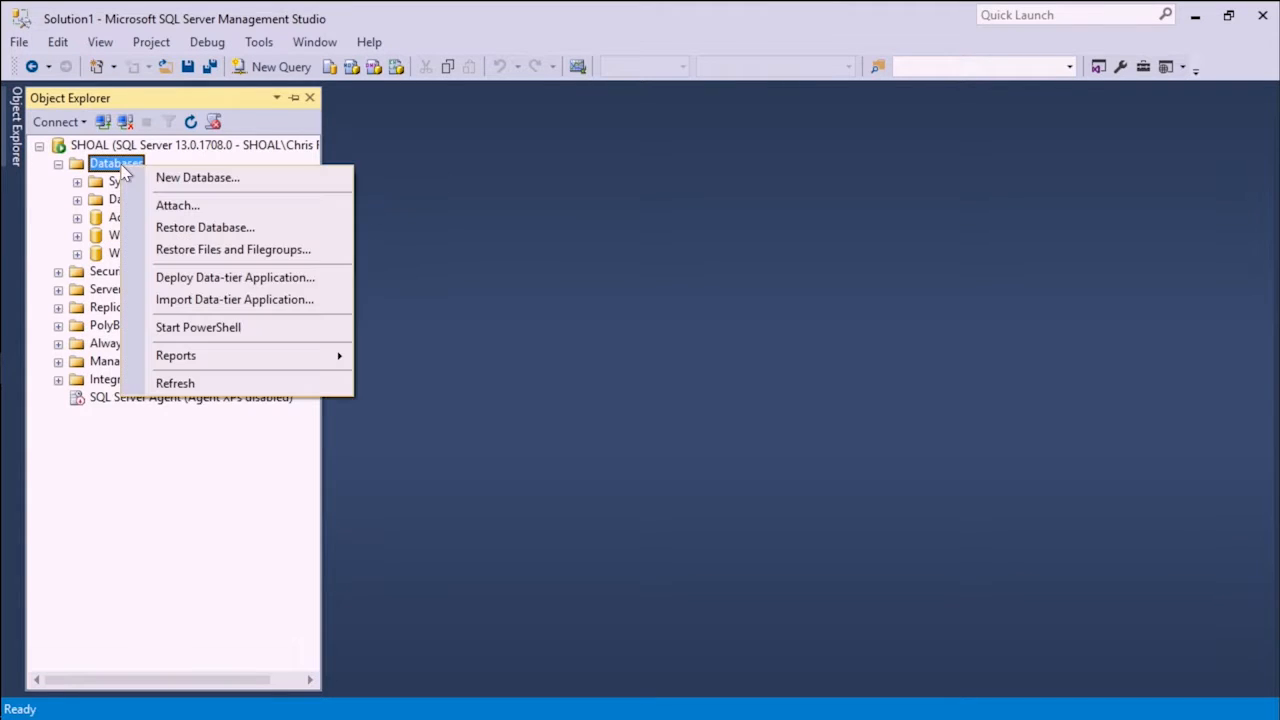
click(193, 178)
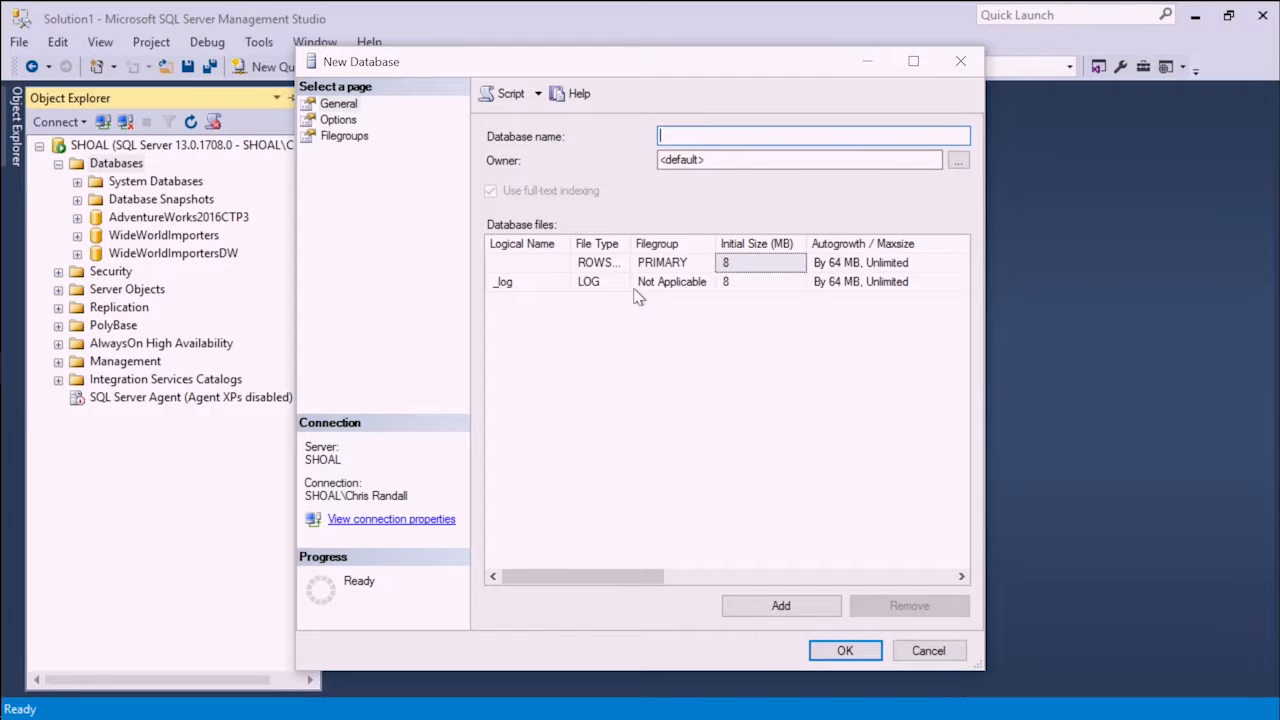
click(338, 120)
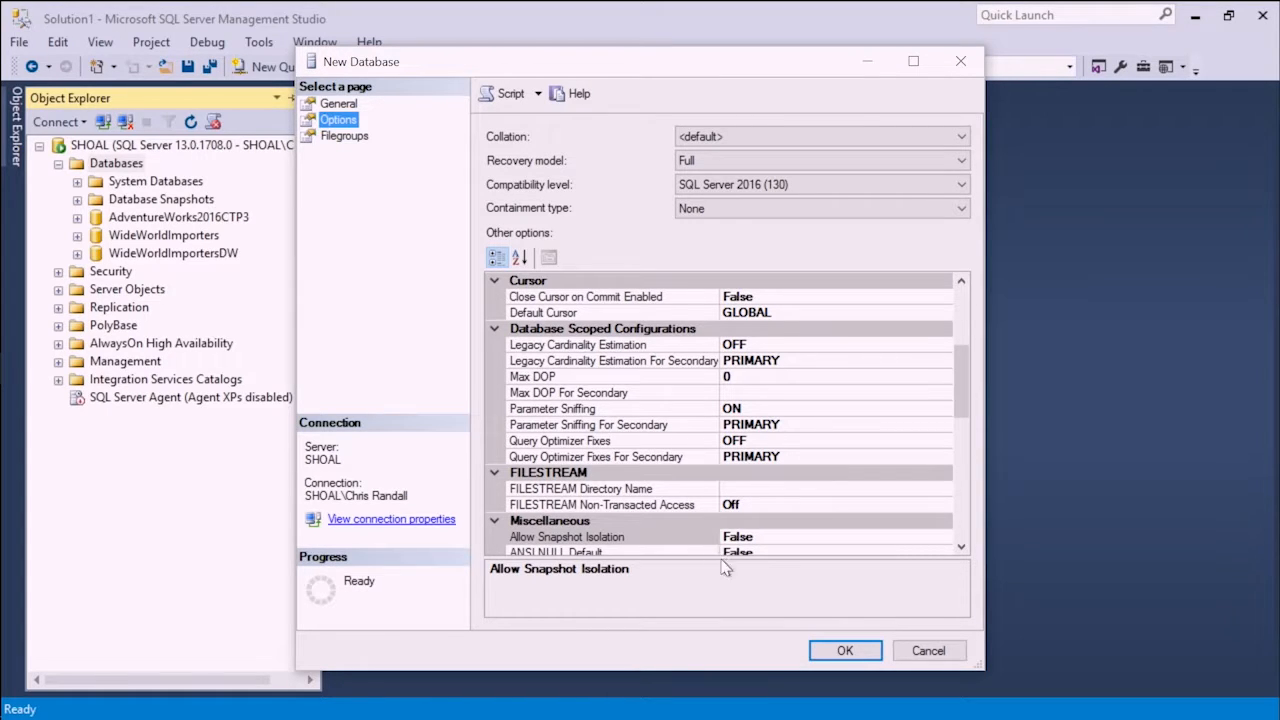
click(345, 104)
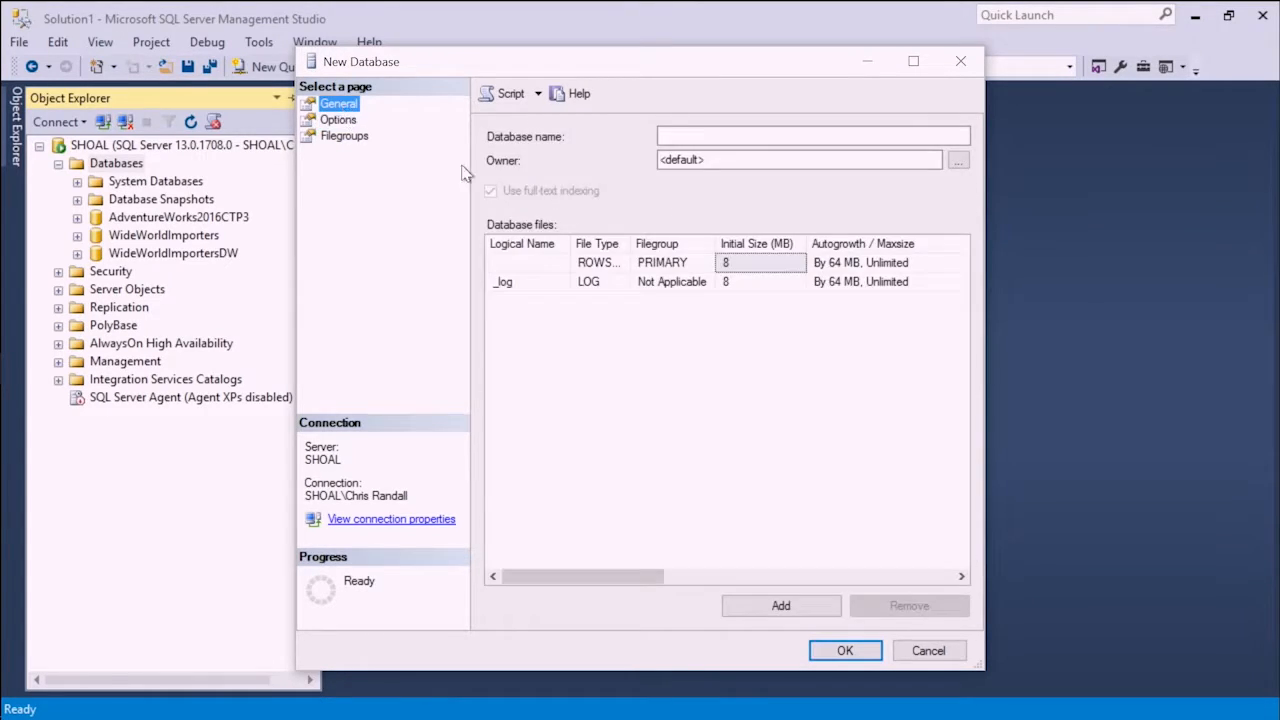
- Name the new database MVADemoLocalDB and widen the Logical Name column to show the full file names
click(725, 377)
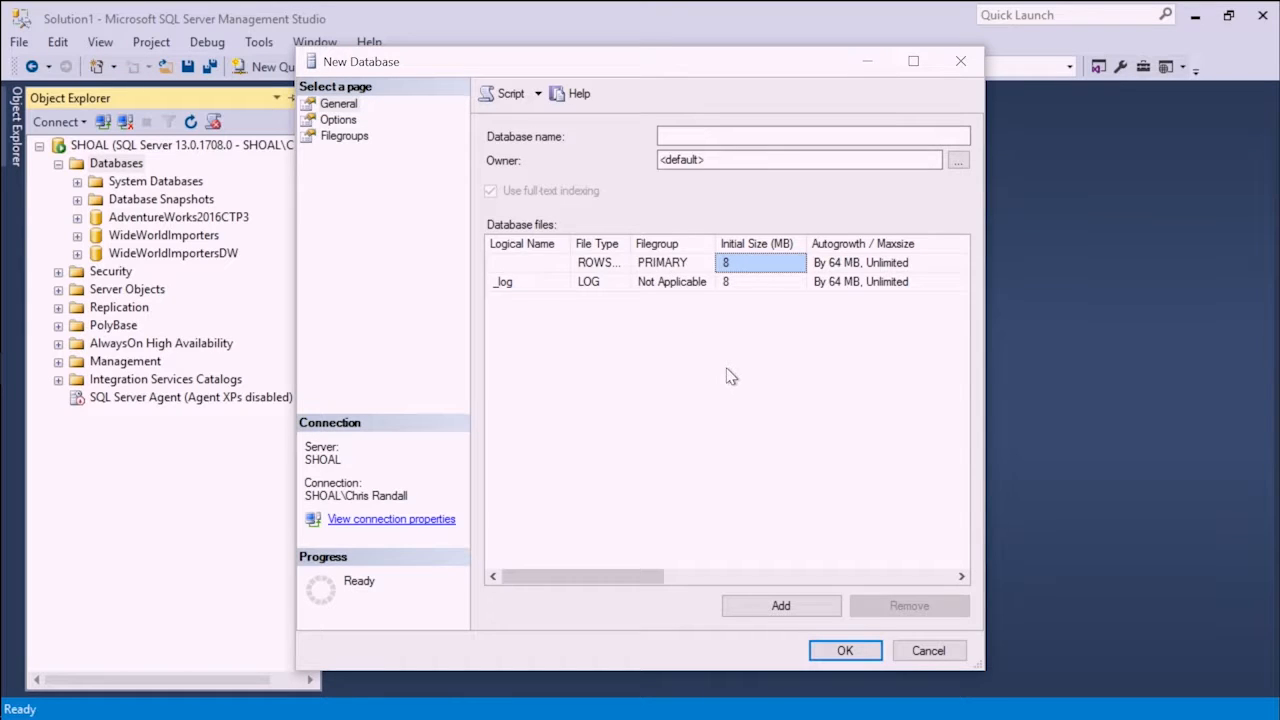
click(672, 136)
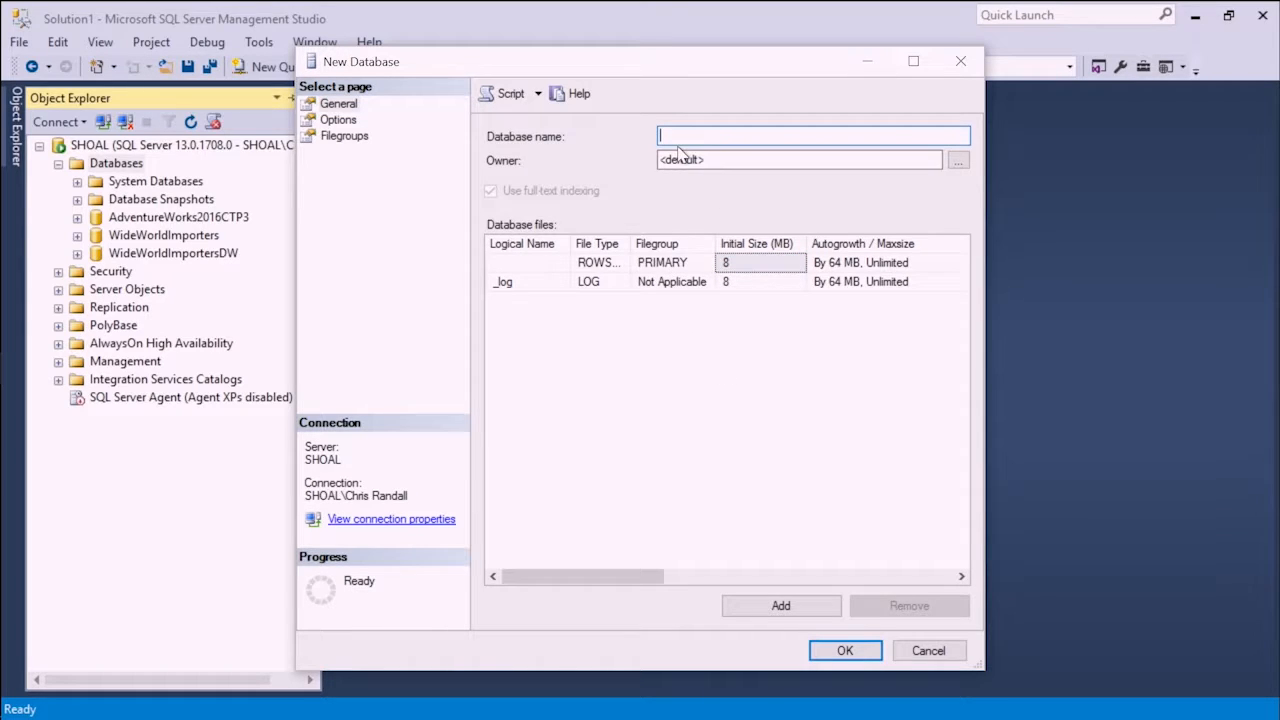
text(MVADemo)
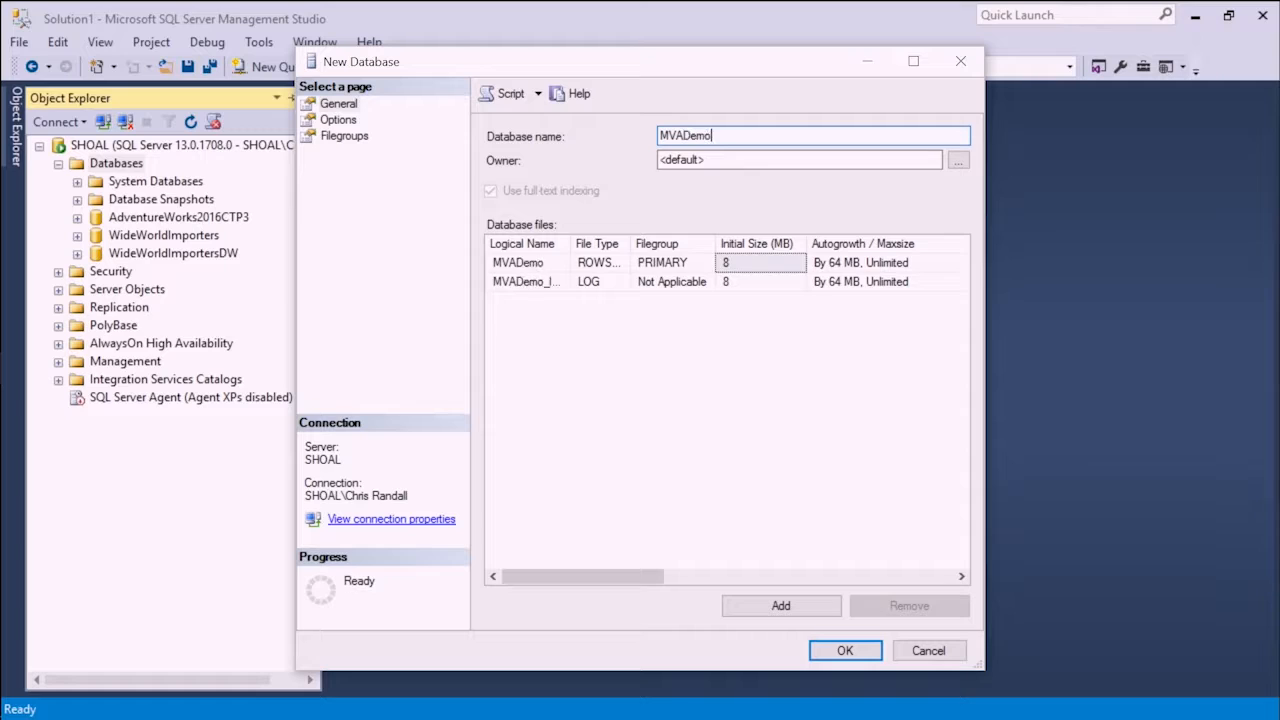
text(LocalDB)
drag(570, 243, 655, 245)
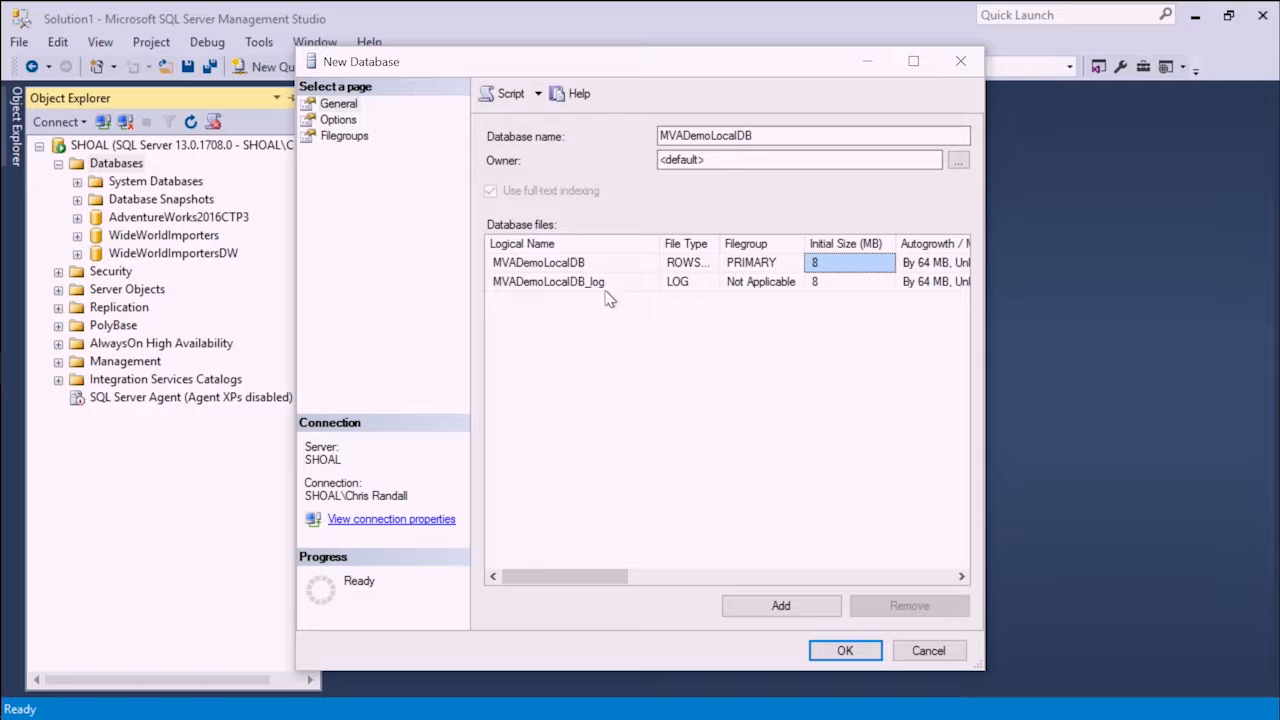
- Check both files' types and the data file's filegroup, and widen the dialog to show the Autogrowth / Maxsize and Path columns
click(704, 268)
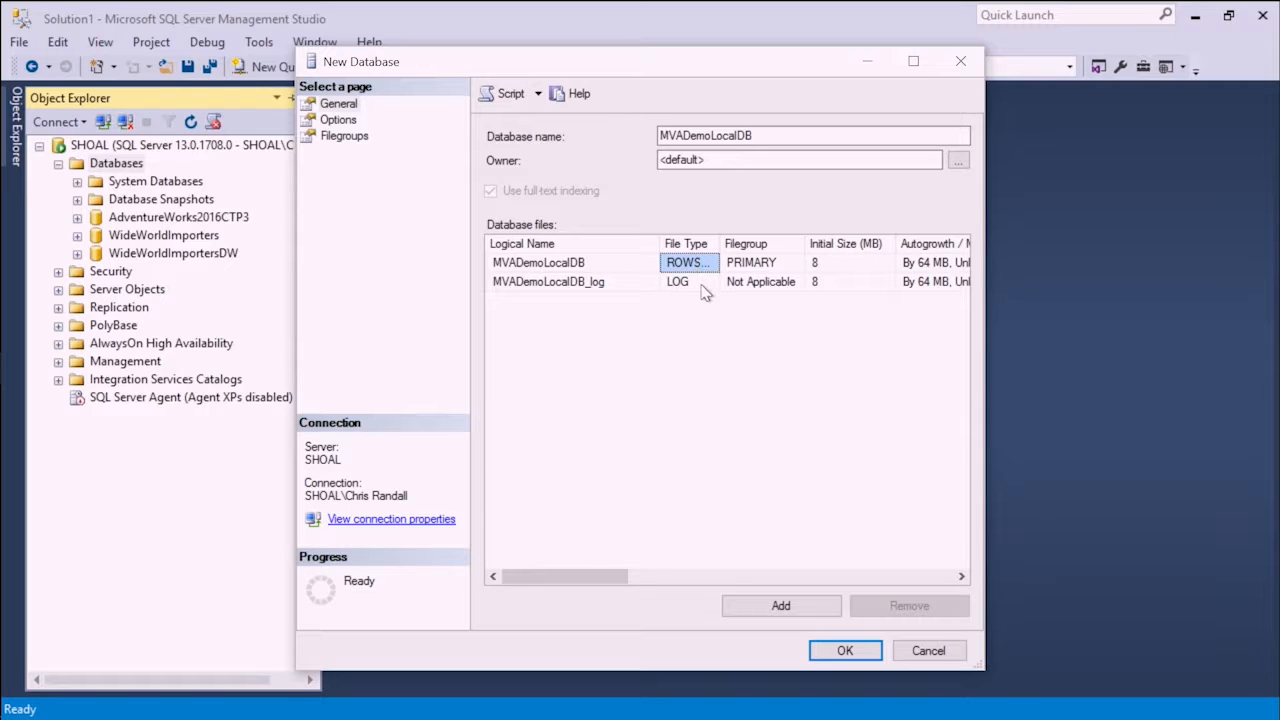
click(705, 288)
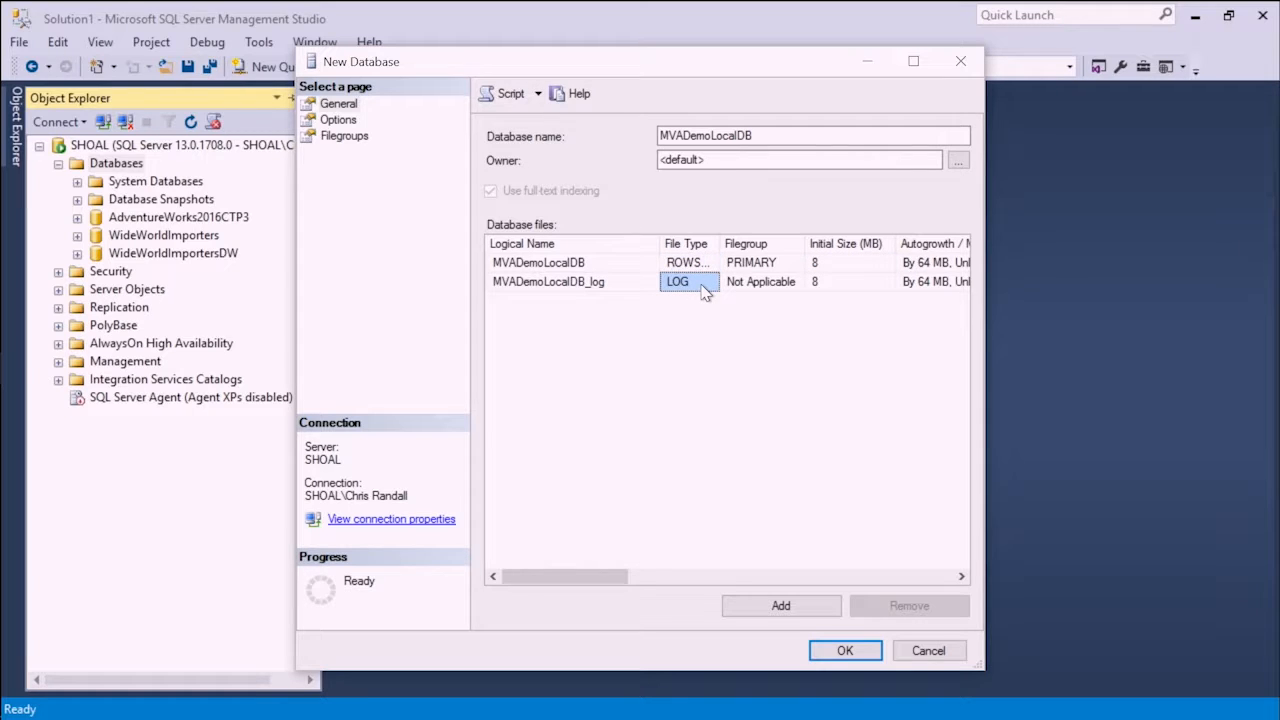
click(790, 268)
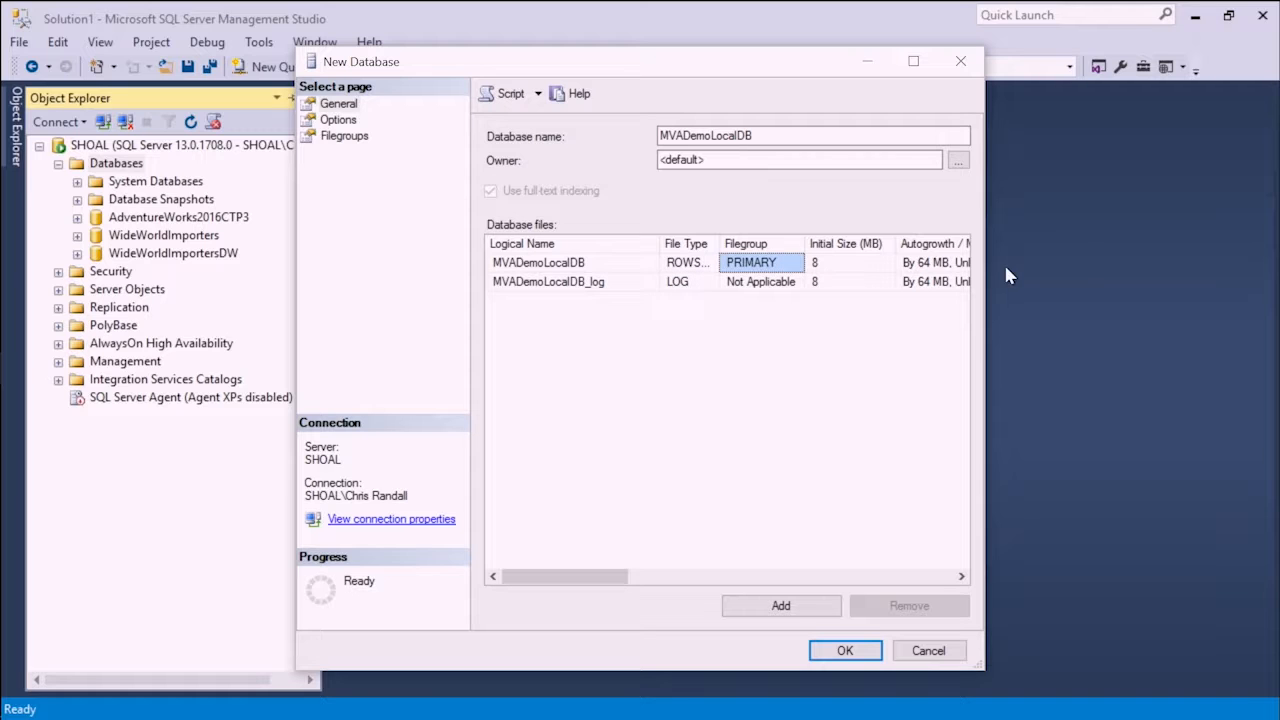
drag(985, 270, 1238, 270)
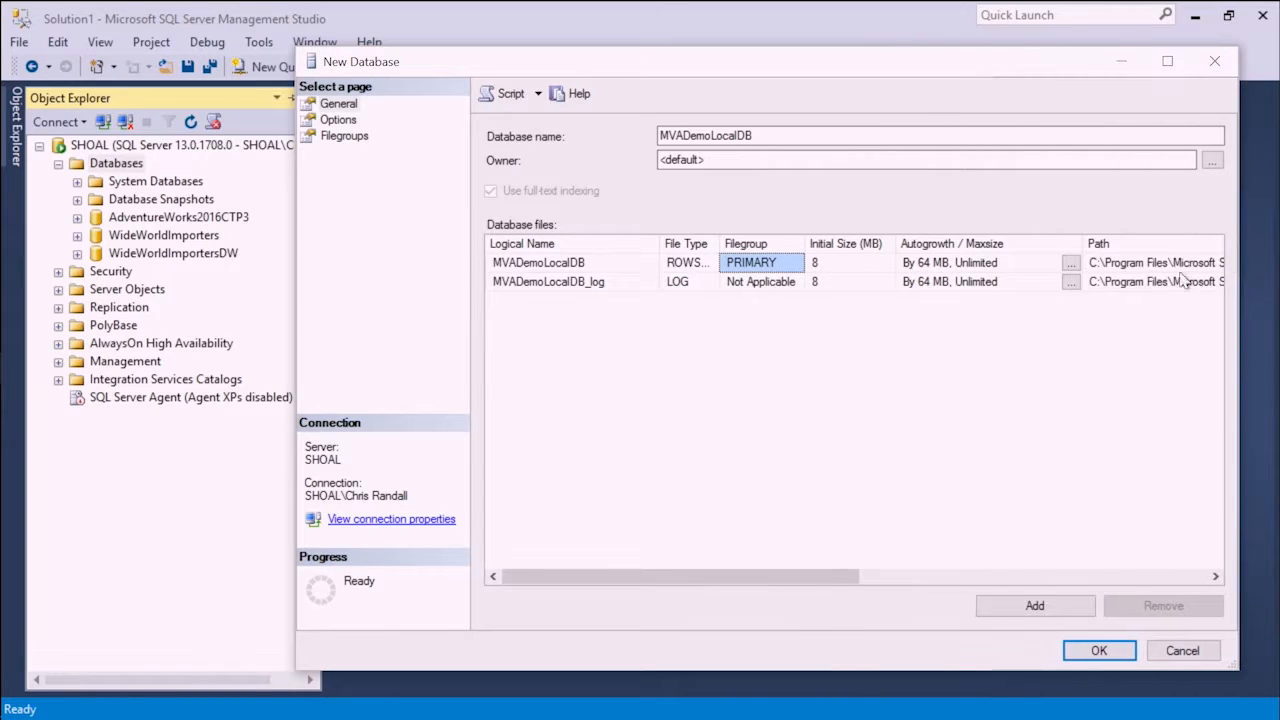
- Set the initial size to 500 MB for the data file and 100 MB for the log, and view the data file's autogrowth options
click(874, 264)
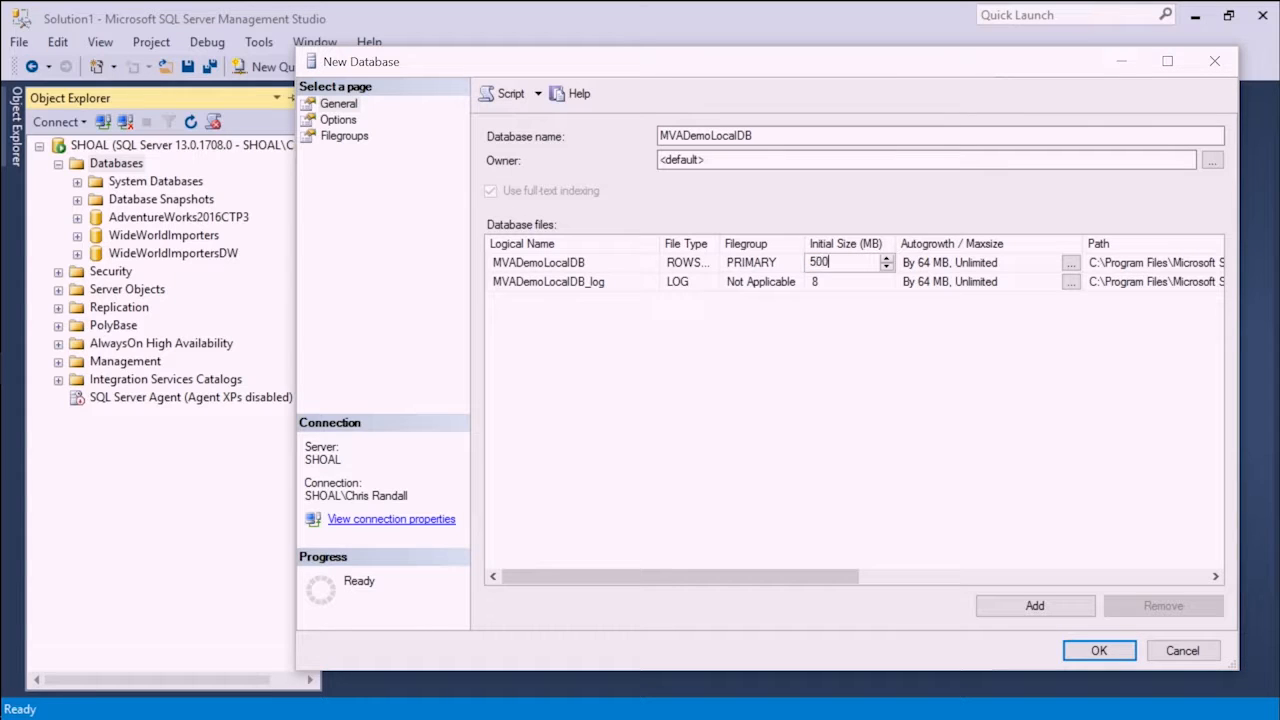
click(822, 282)
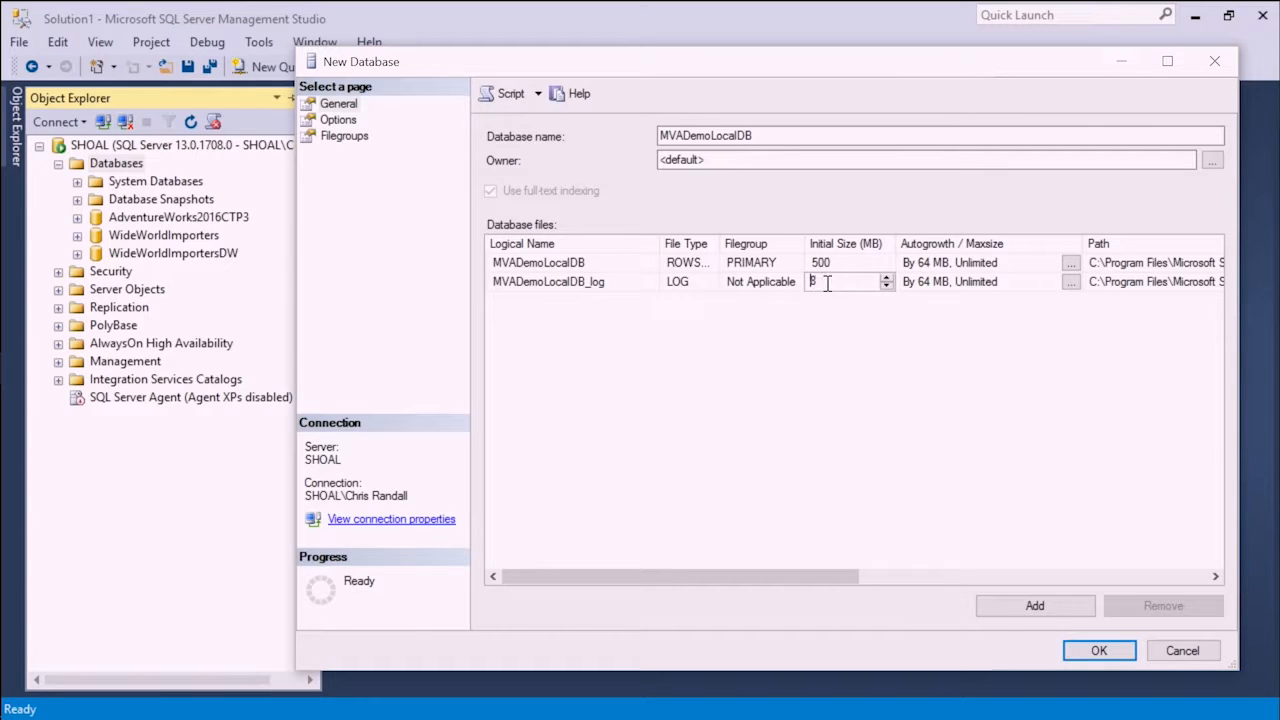
text(100)
click(851, 326)
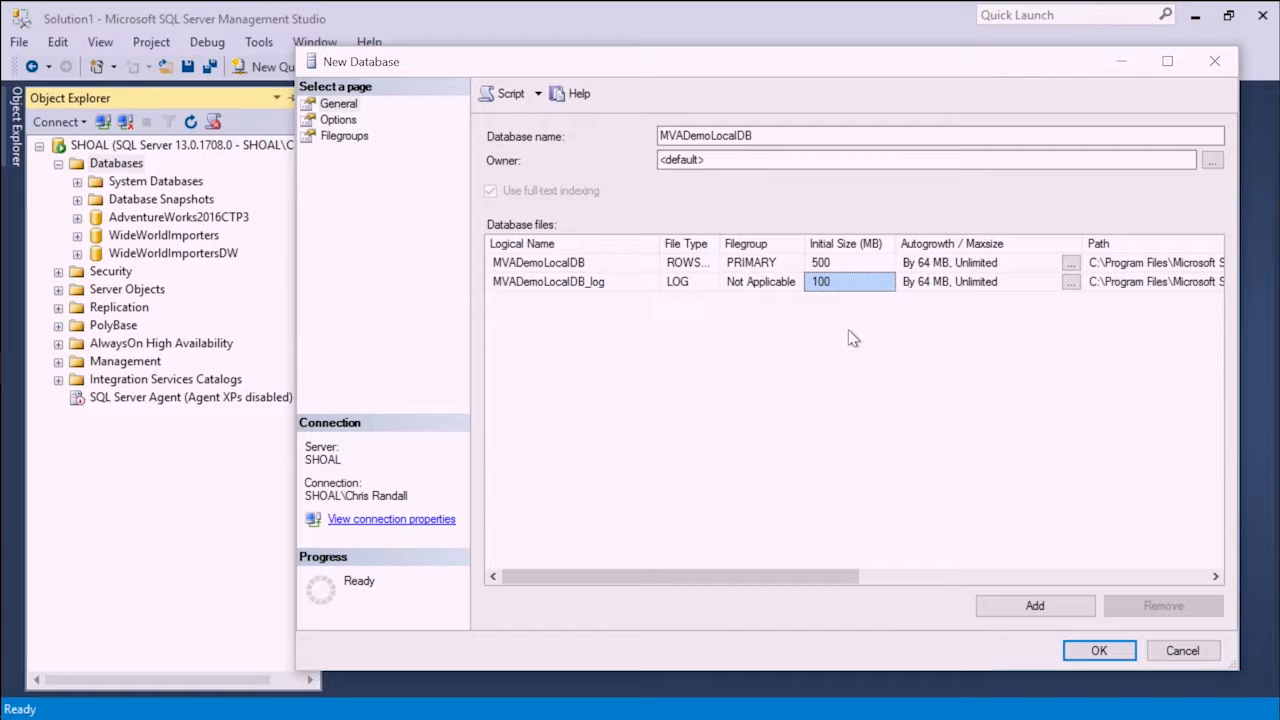
click(1070, 263)
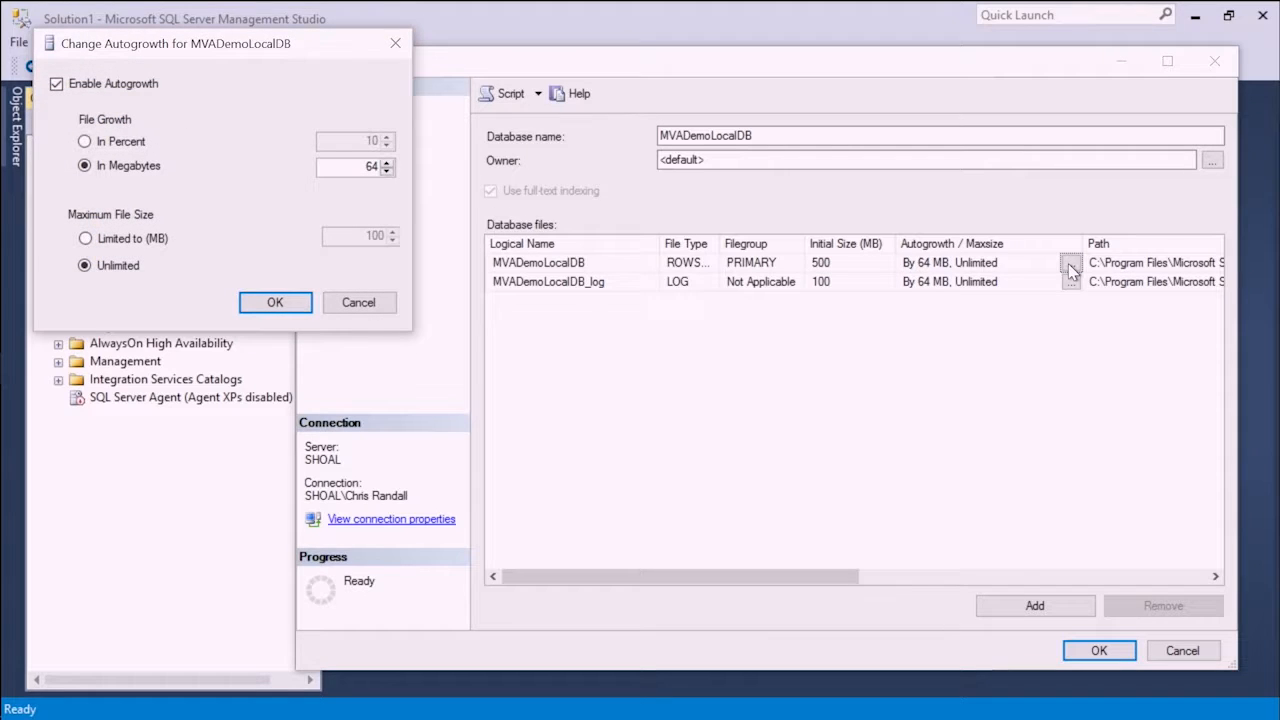
click(375, 303)
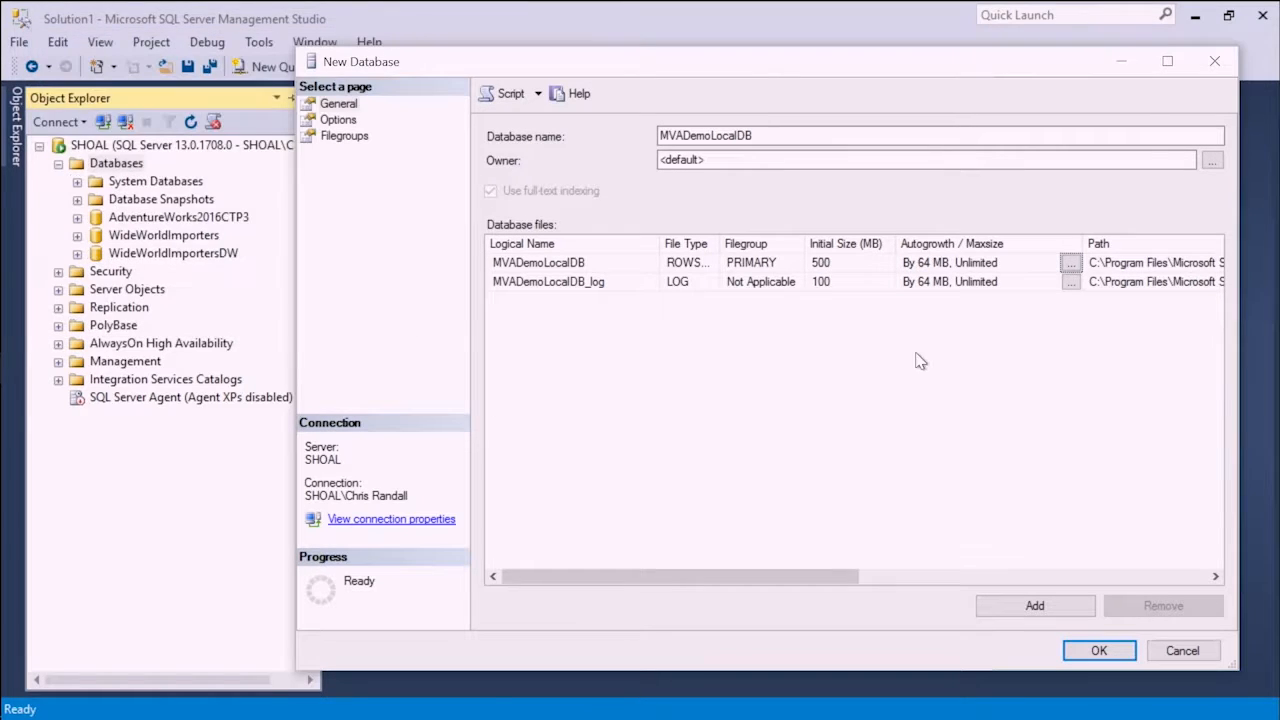
- Set the data file's path to the folder C:\SQLData\Data
drag(835, 576, 1057, 580)
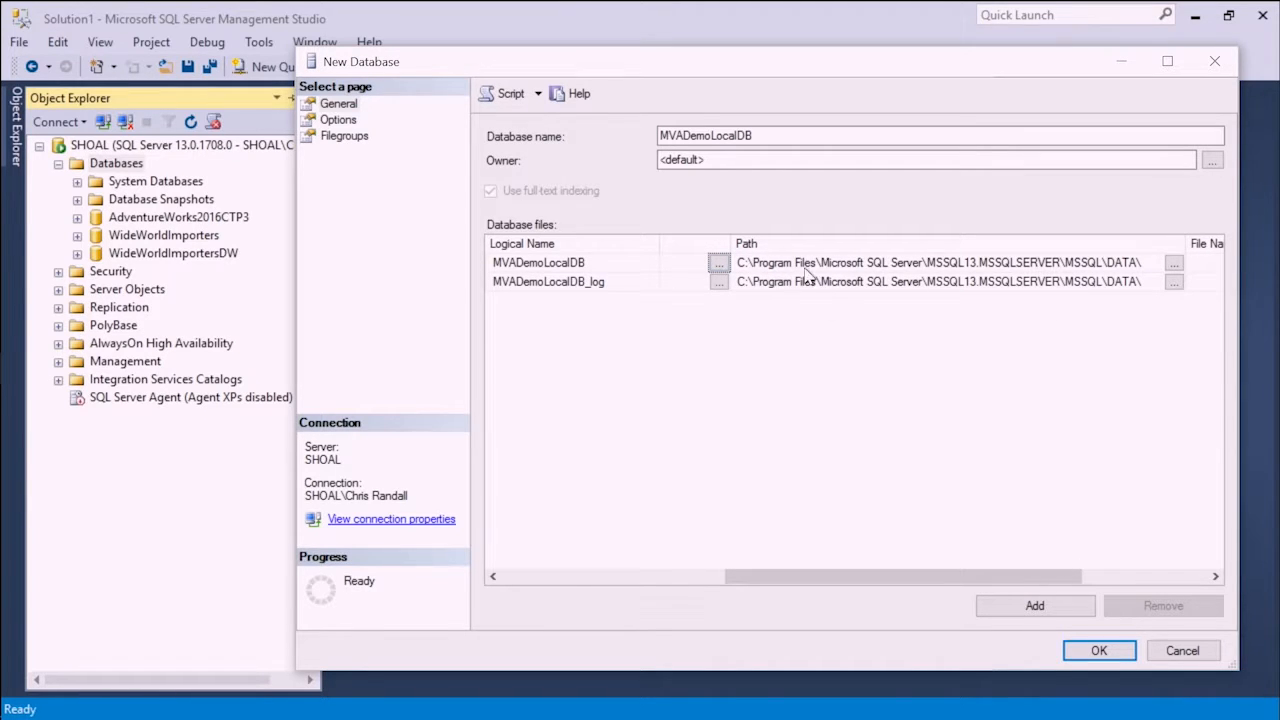
click(1174, 264)
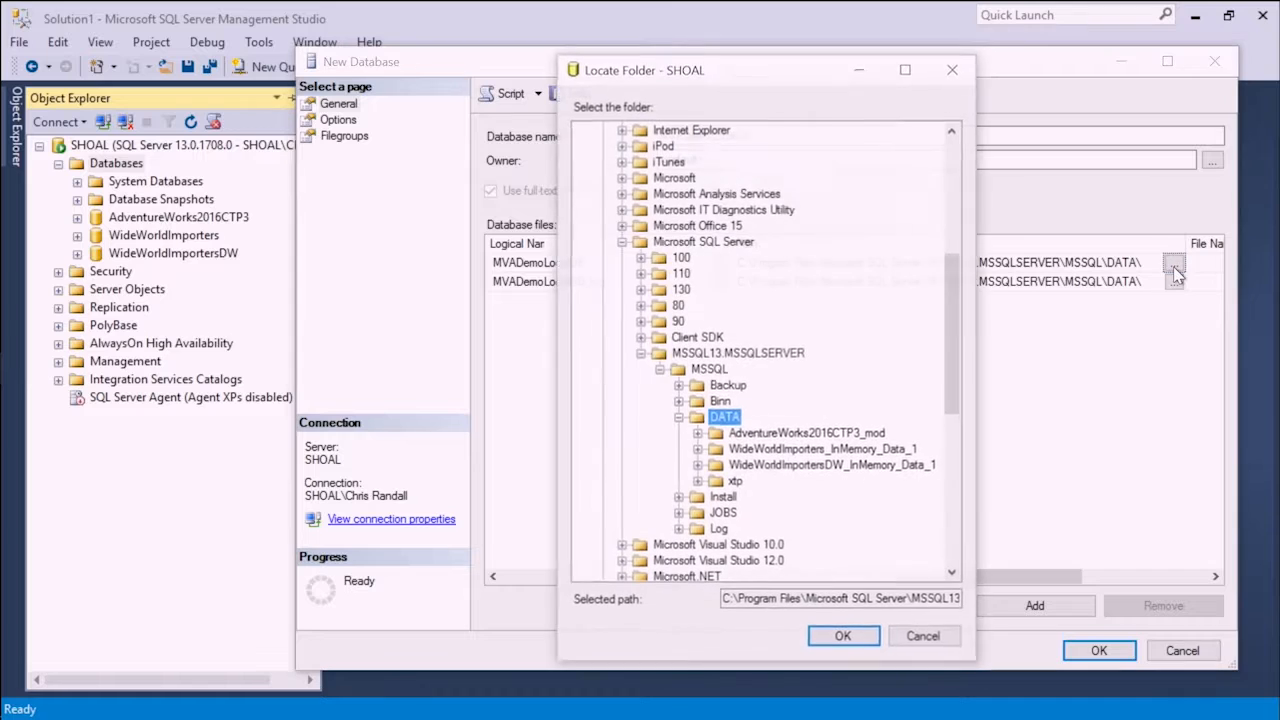
drag(962, 330, 970, 482)
click(603, 466)
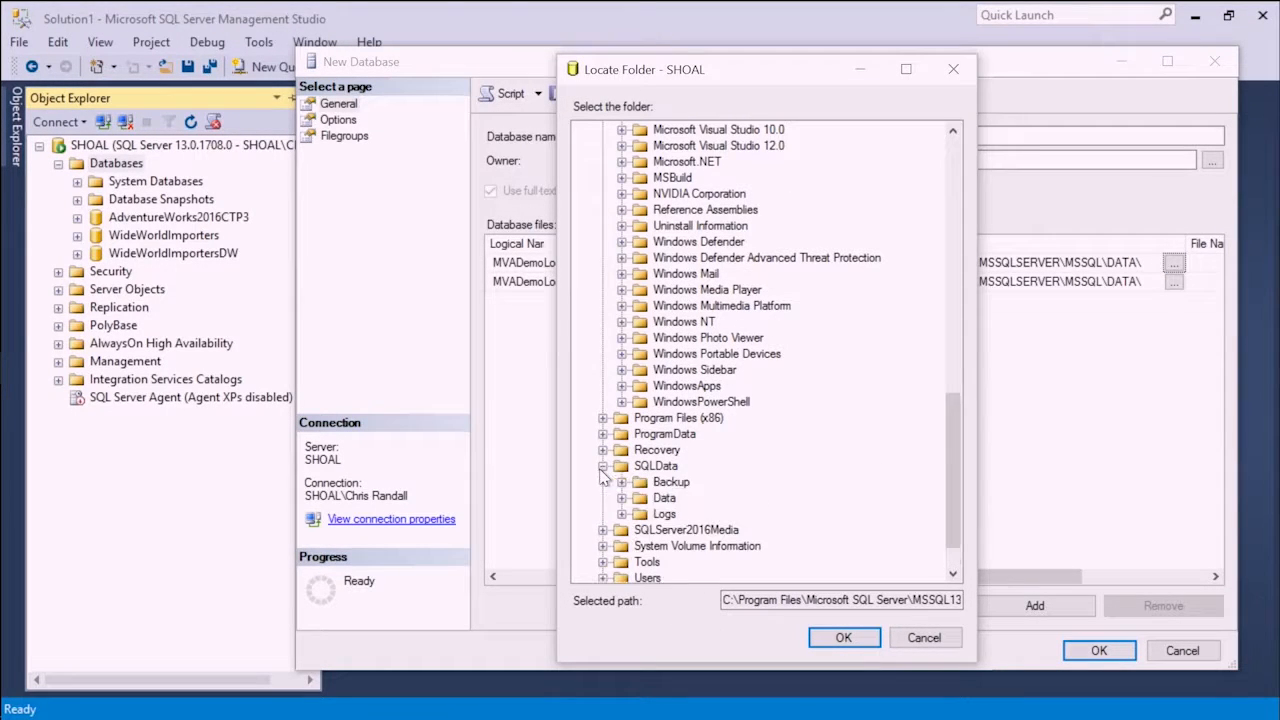
click(665, 498)
click(848, 635)
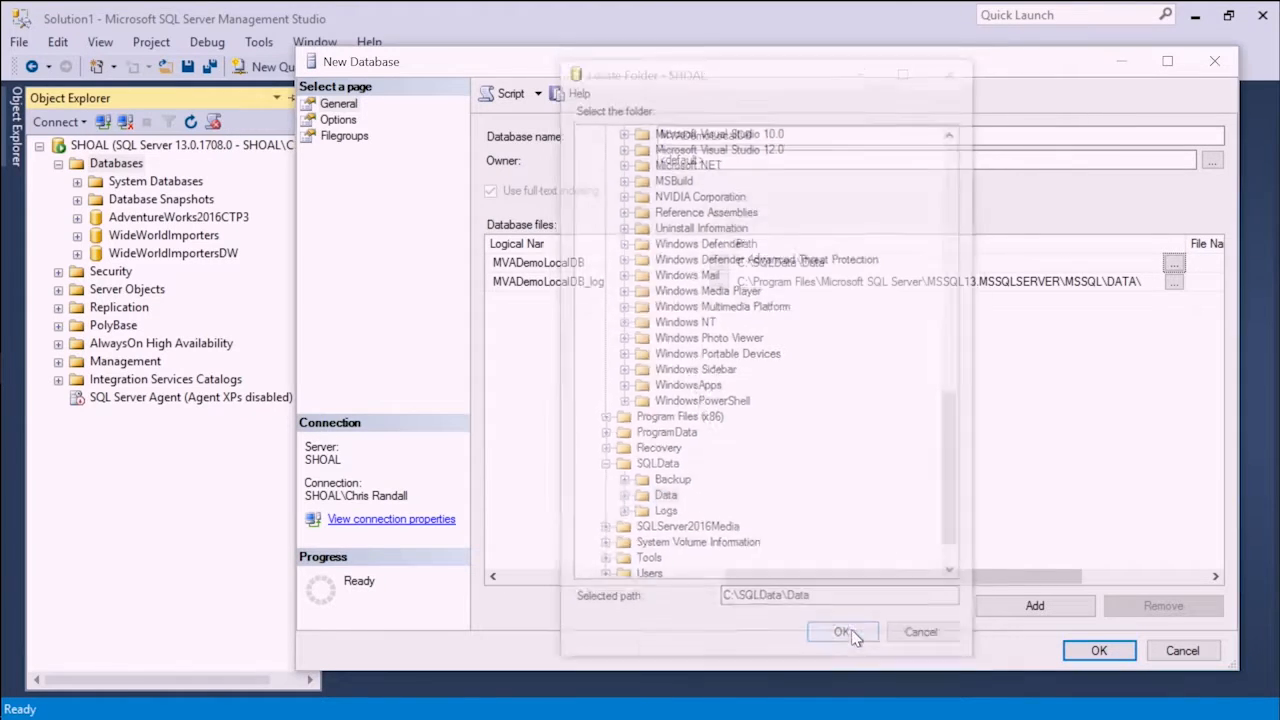
- Set the log file's path to the folder C:\SQLData\Logs
click(1173, 282)
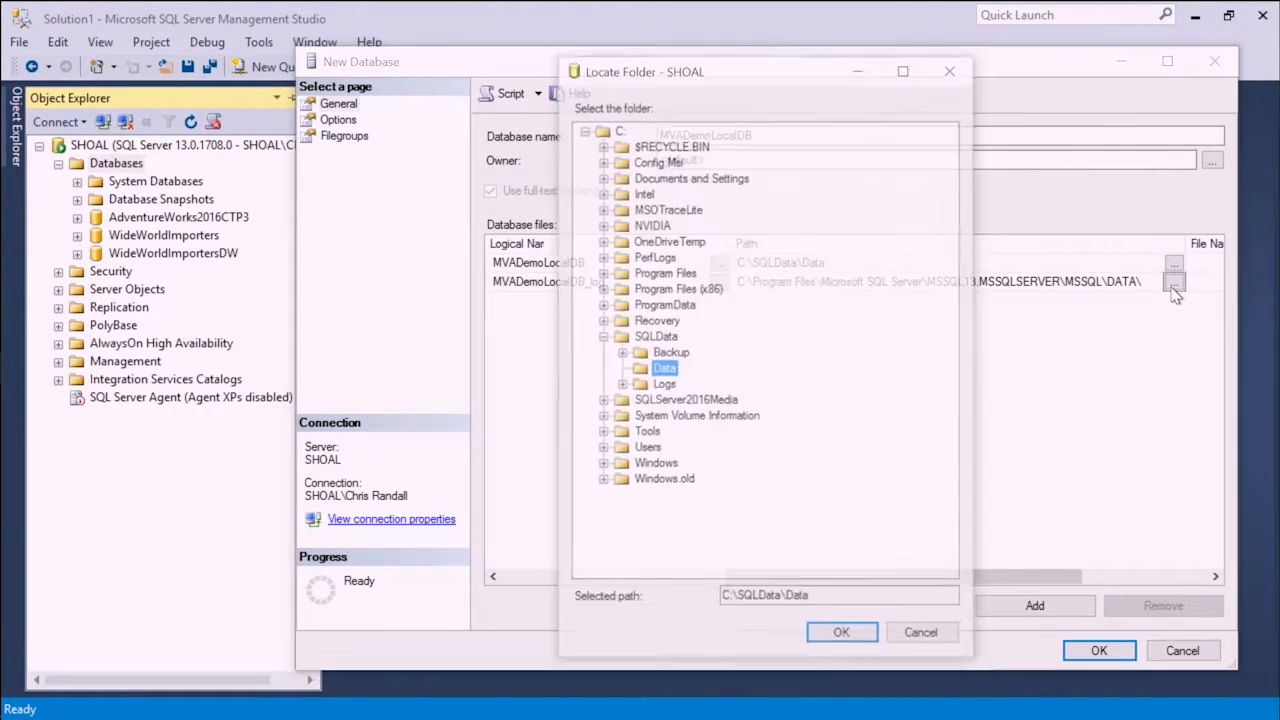
click(666, 388)
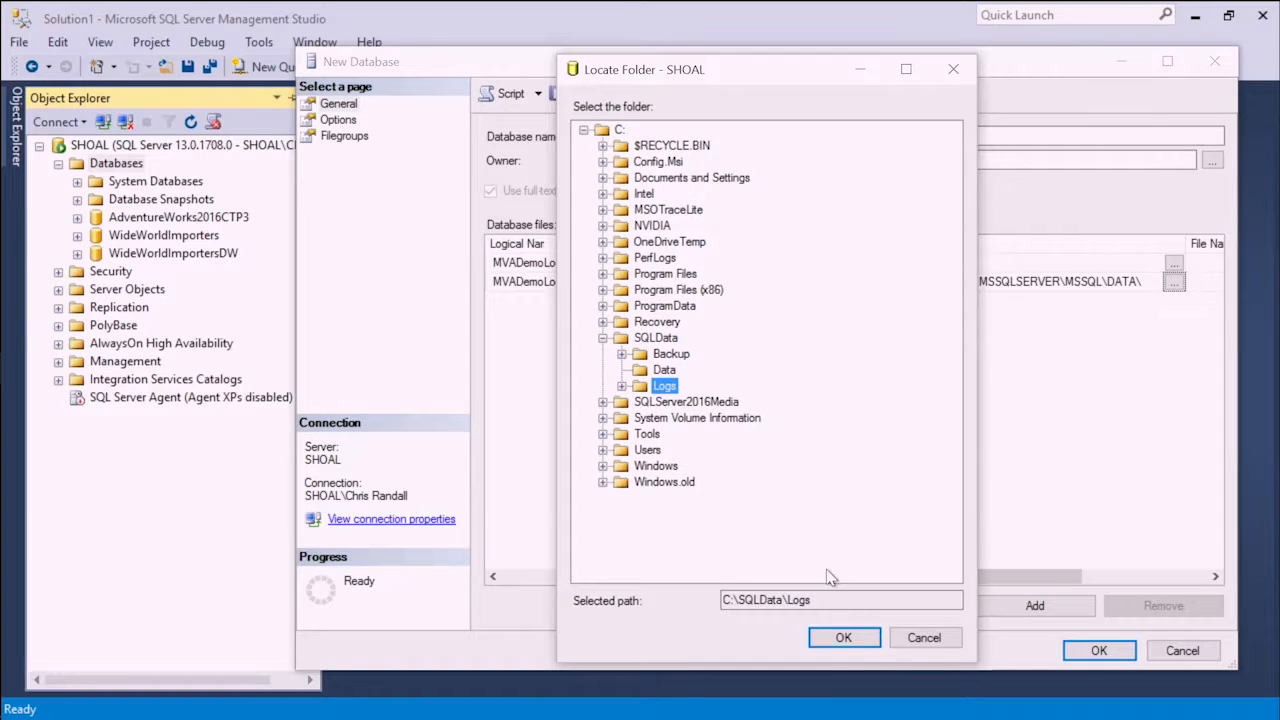
click(848, 638)
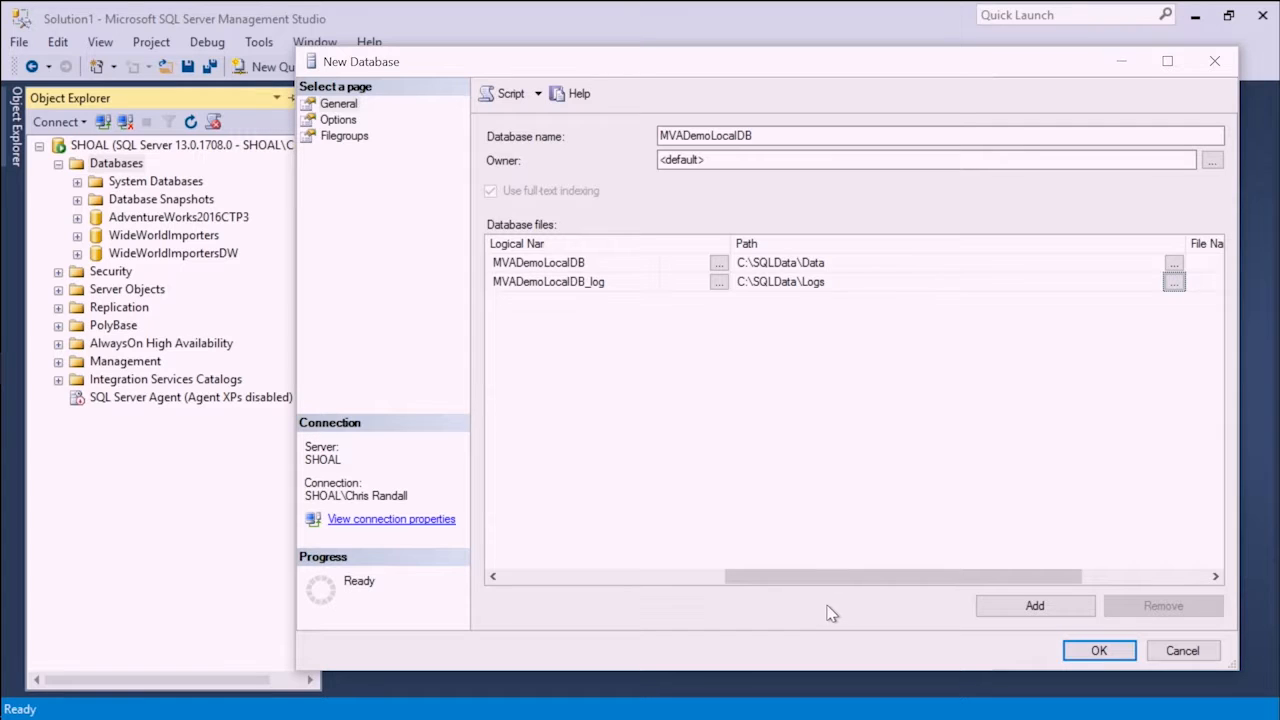
- Check the File Name column of both database files without entering names, and return to the first columns
drag(849, 578, 1030, 592)
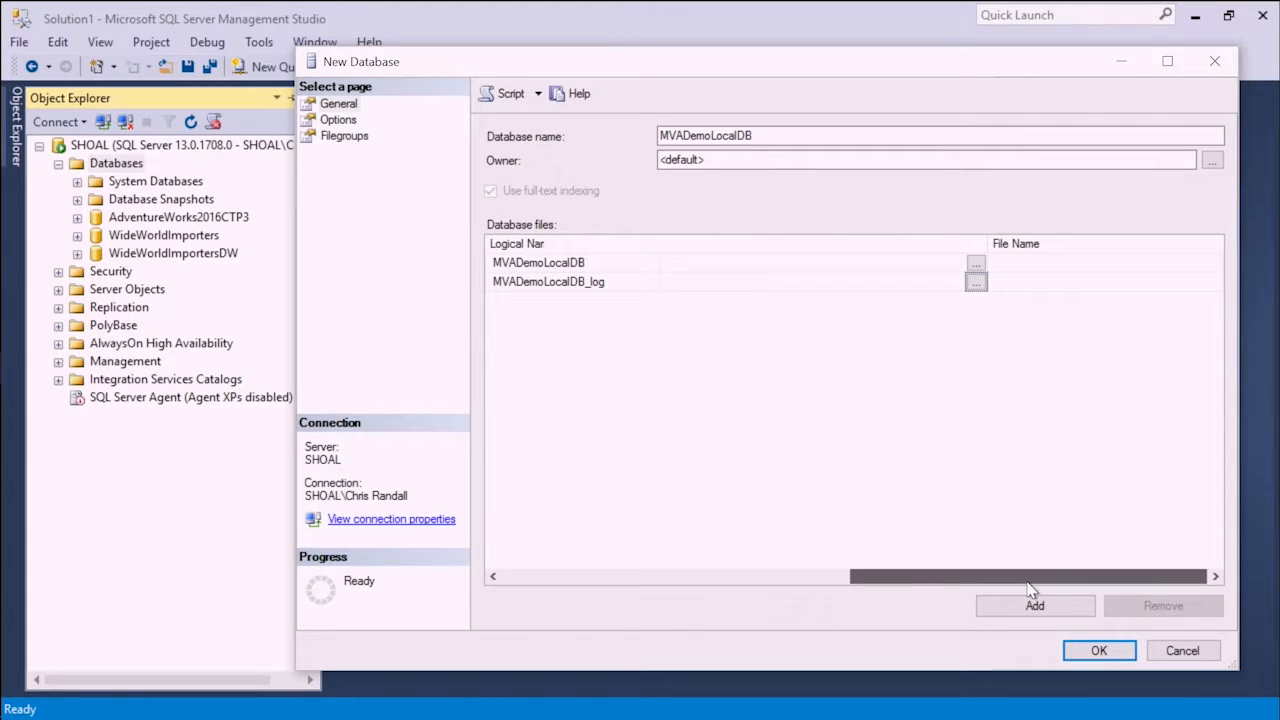
click(1026, 261)
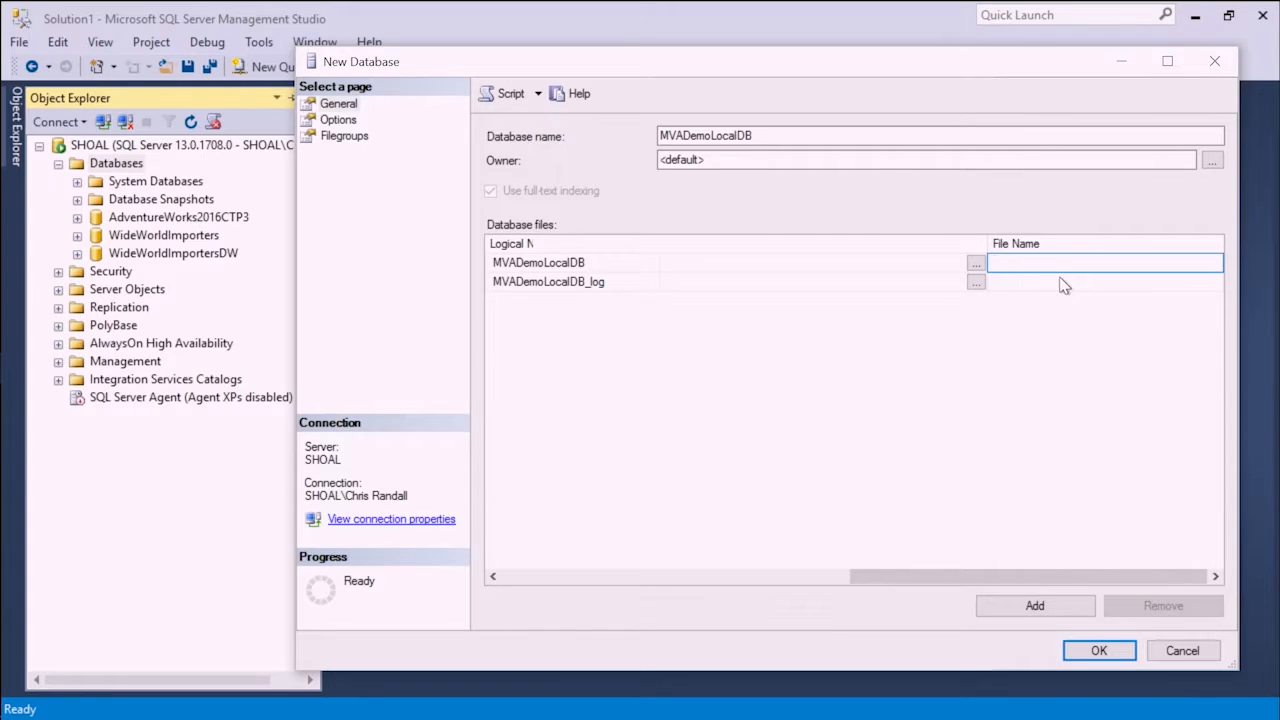
click(924, 584)
drag(424, 571, 574, 454)
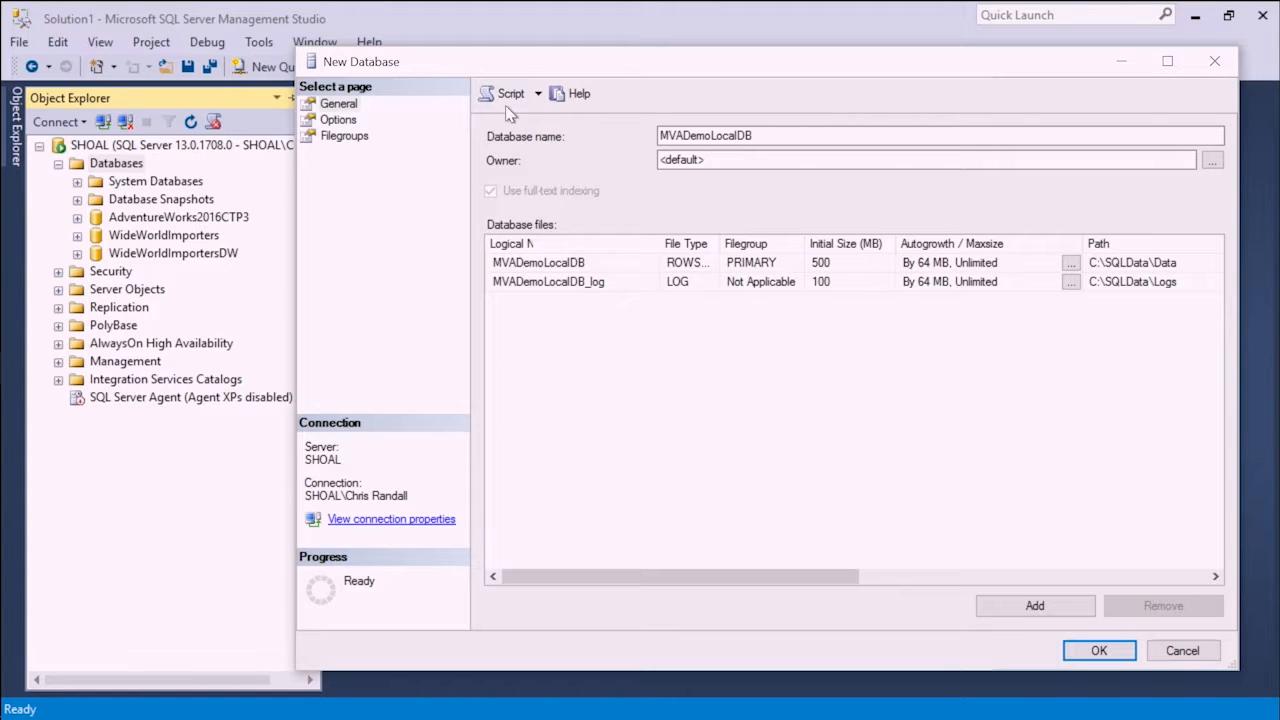
- Script the database creation to a new query window and create MVADemoLocalDB with the chosen settings
click(538, 94)
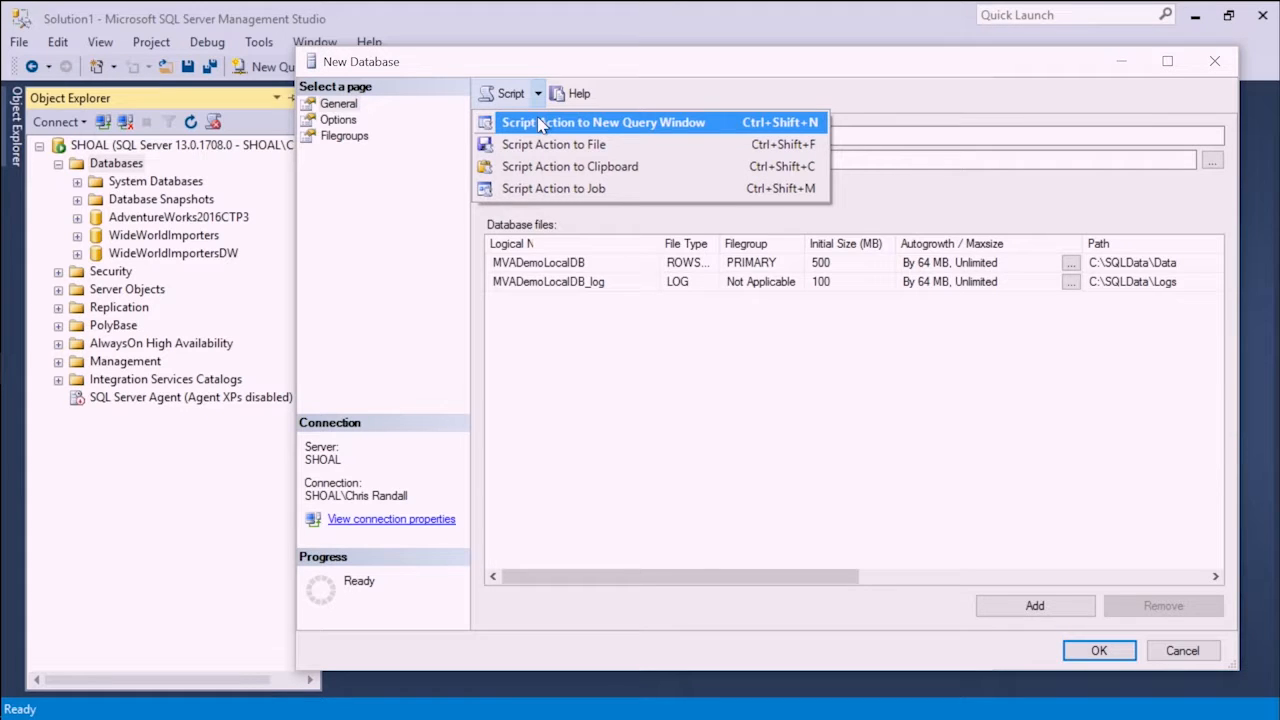
click(540, 122)
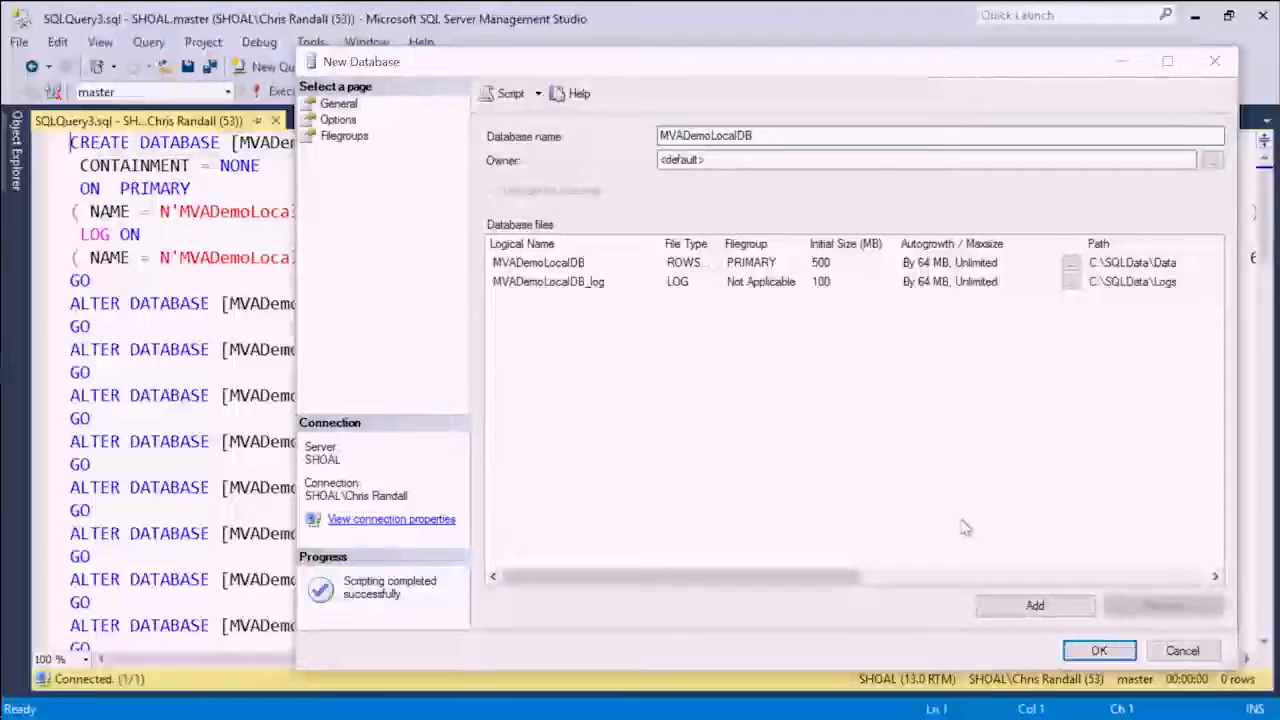
click(1100, 651)
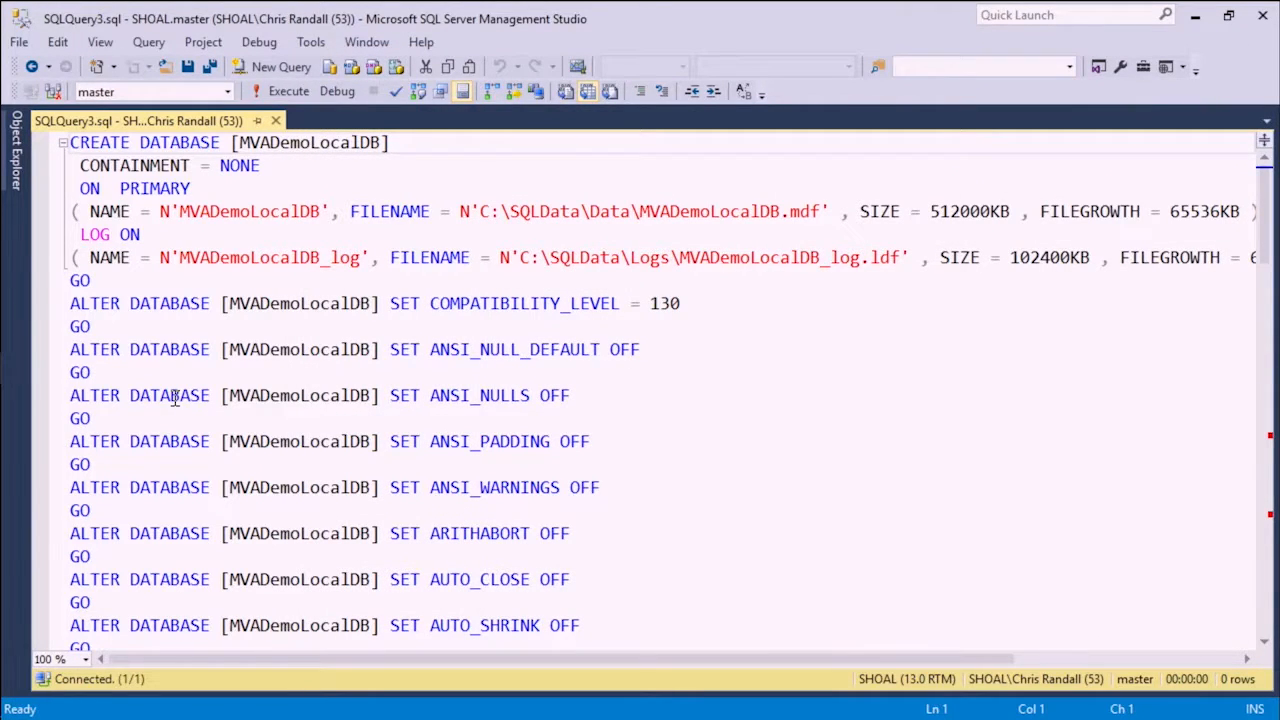
- Examine the generated CREATE DATABASE statement, highlighting the primary data file and log file definitions with their names, paths and sizes
click(236, 142)
click(416, 138)
drag(78, 188, 324, 207)
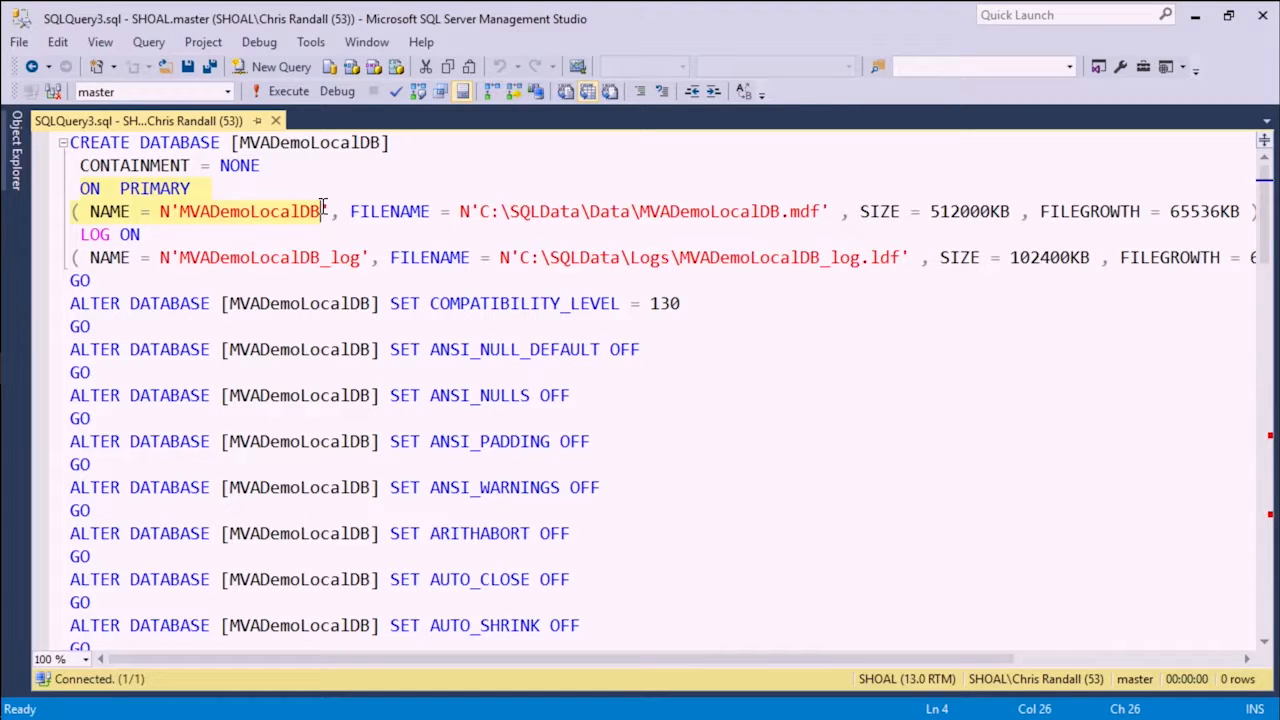
drag(491, 211, 633, 205)
drag(88, 260, 868, 260)
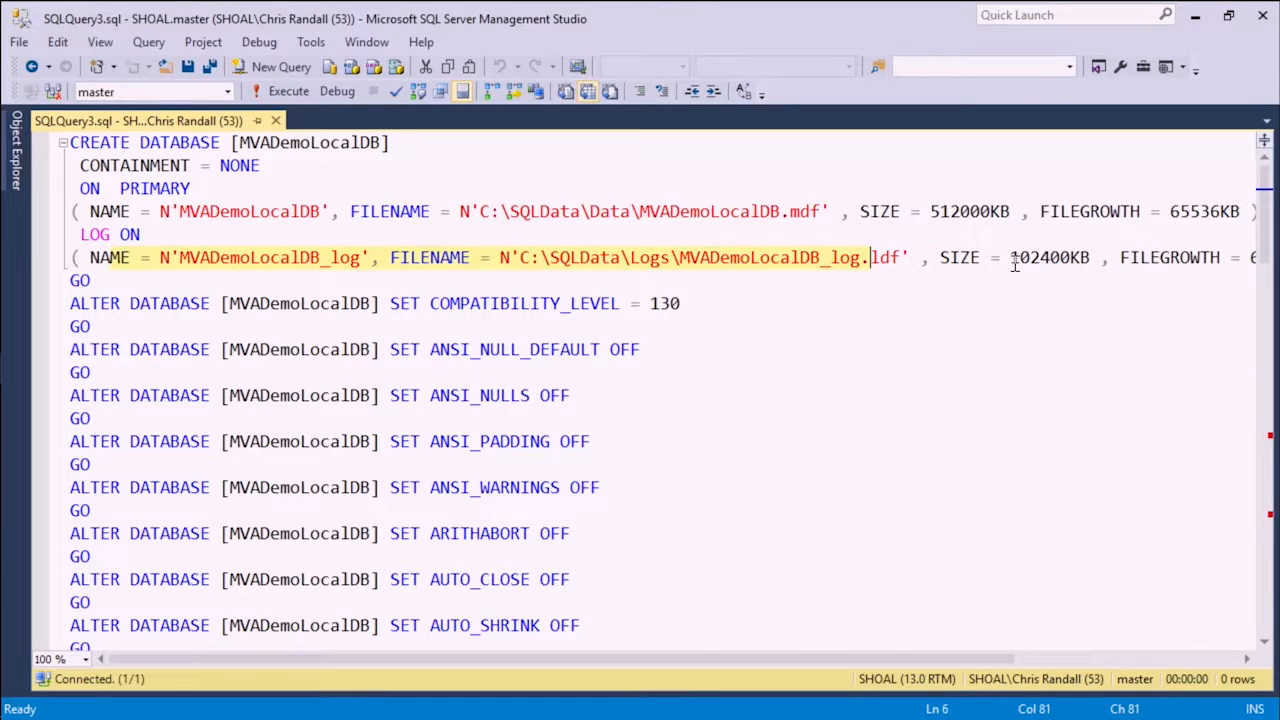
click(982, 213)
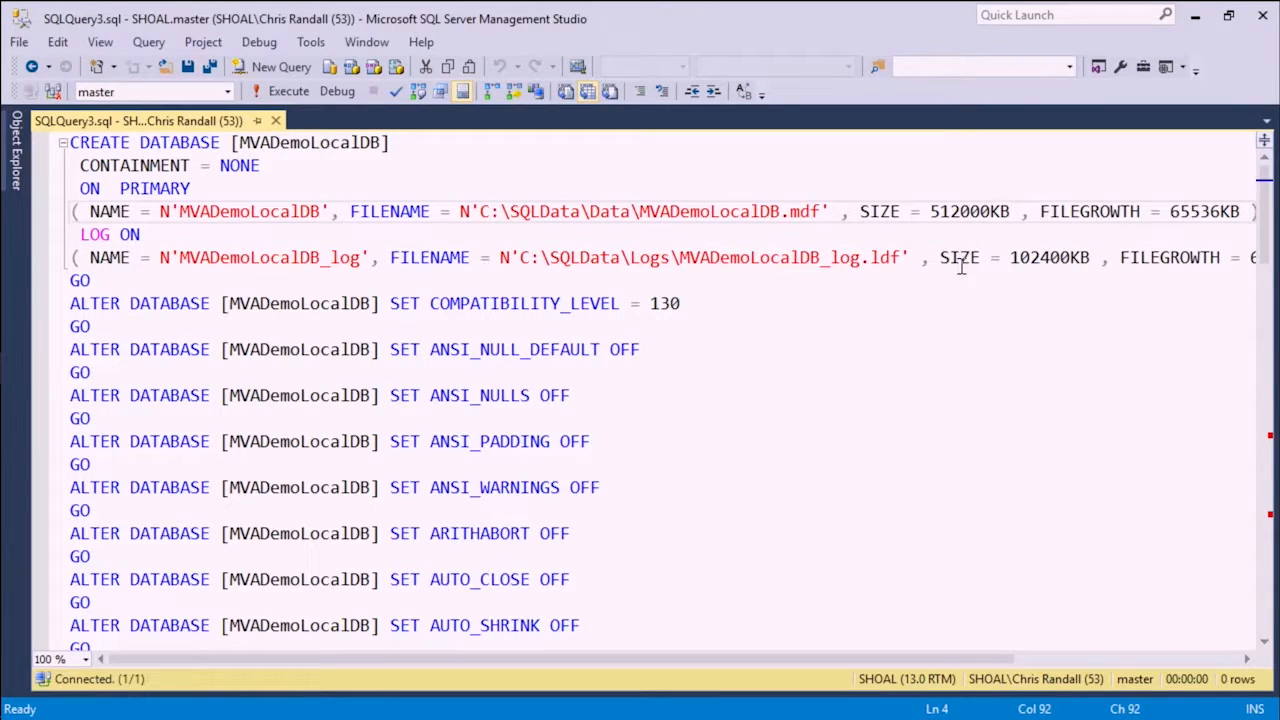
- Look through the ALTER DATABASE options in the rest of the script and return to its beginning
click(1268, 610)
click(1268, 610)
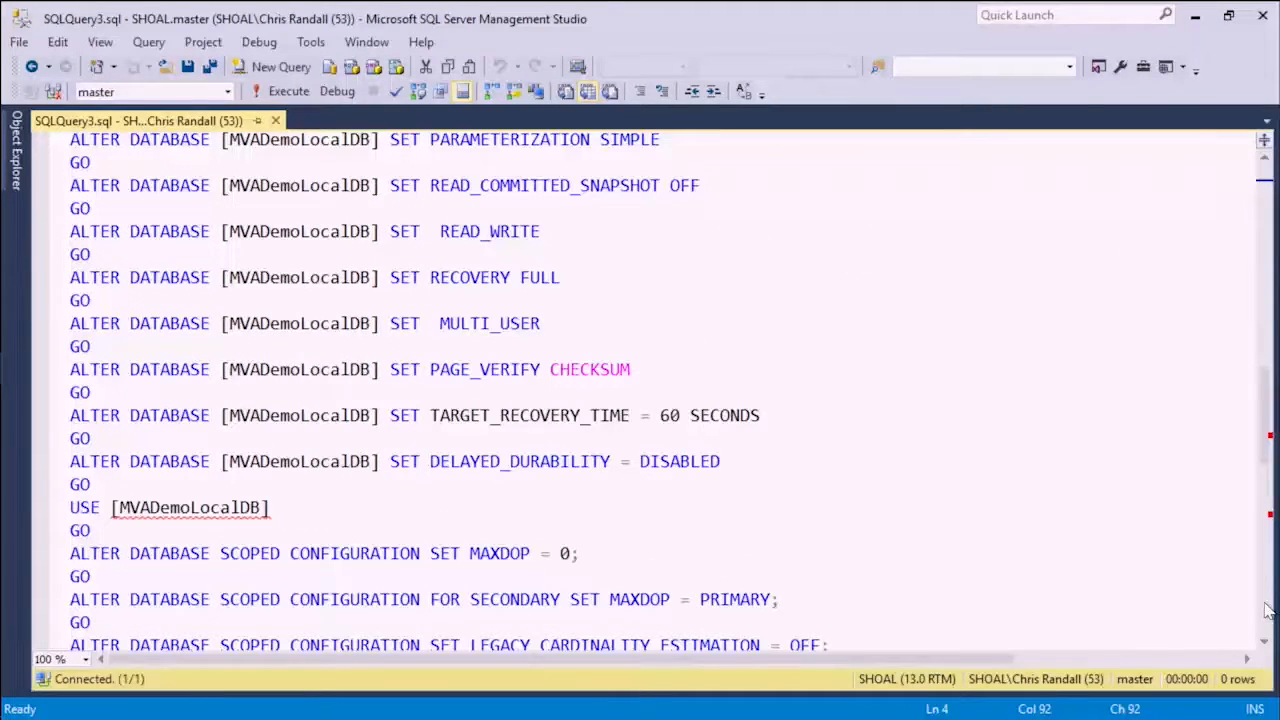
click(1268, 610)
drag(1267, 507, 1264, 195)
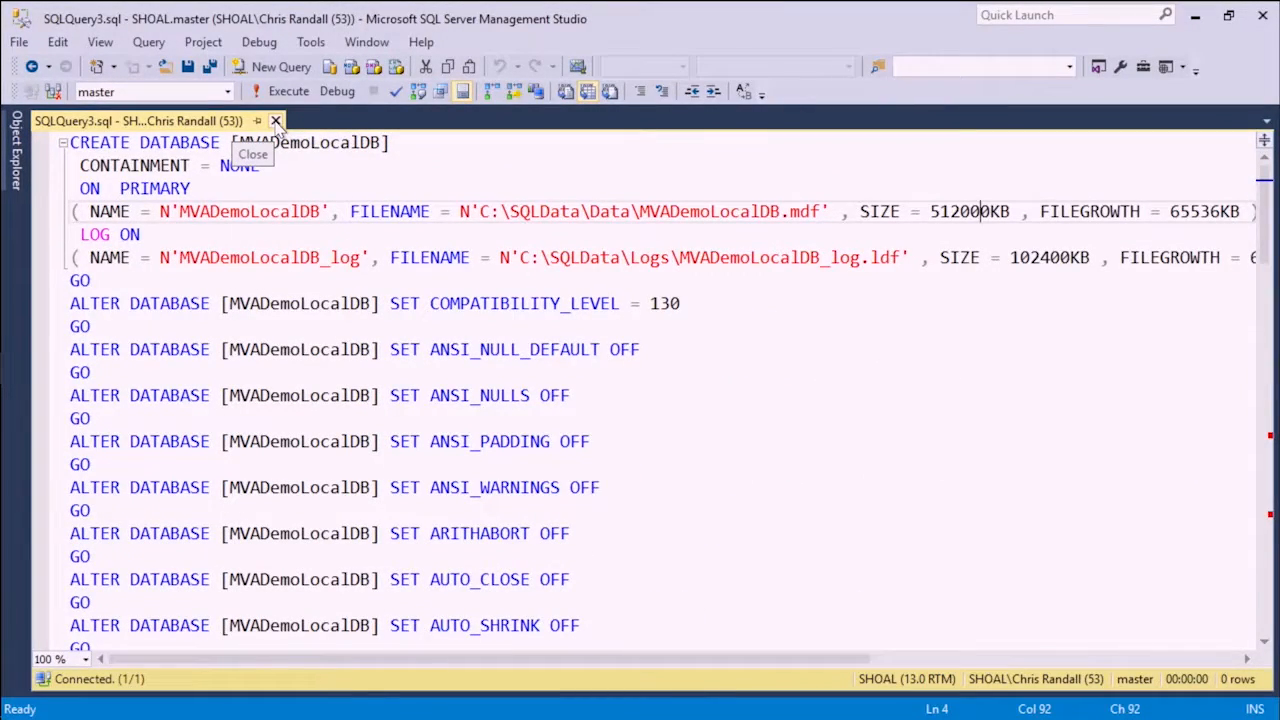
- Close the generated script and expand MVADemoLocalDB and its Tables folder in Object Explorer
click(275, 121)
click(16, 125)
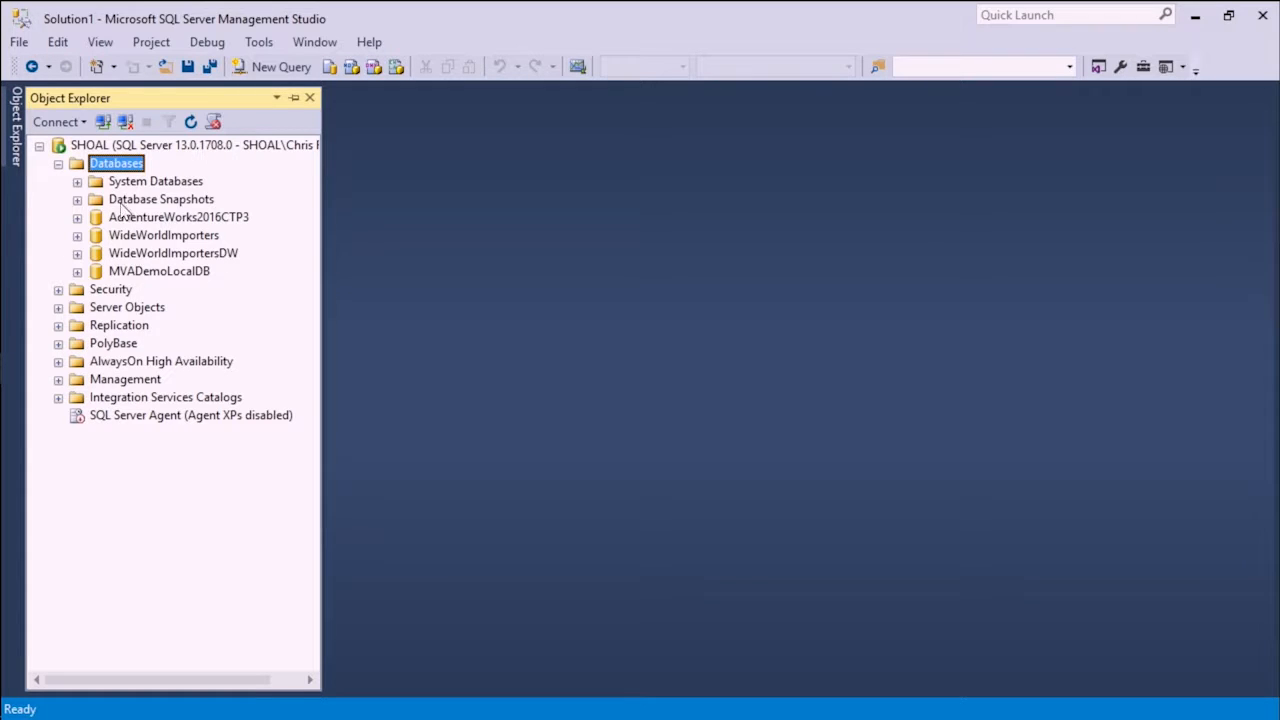
click(158, 272)
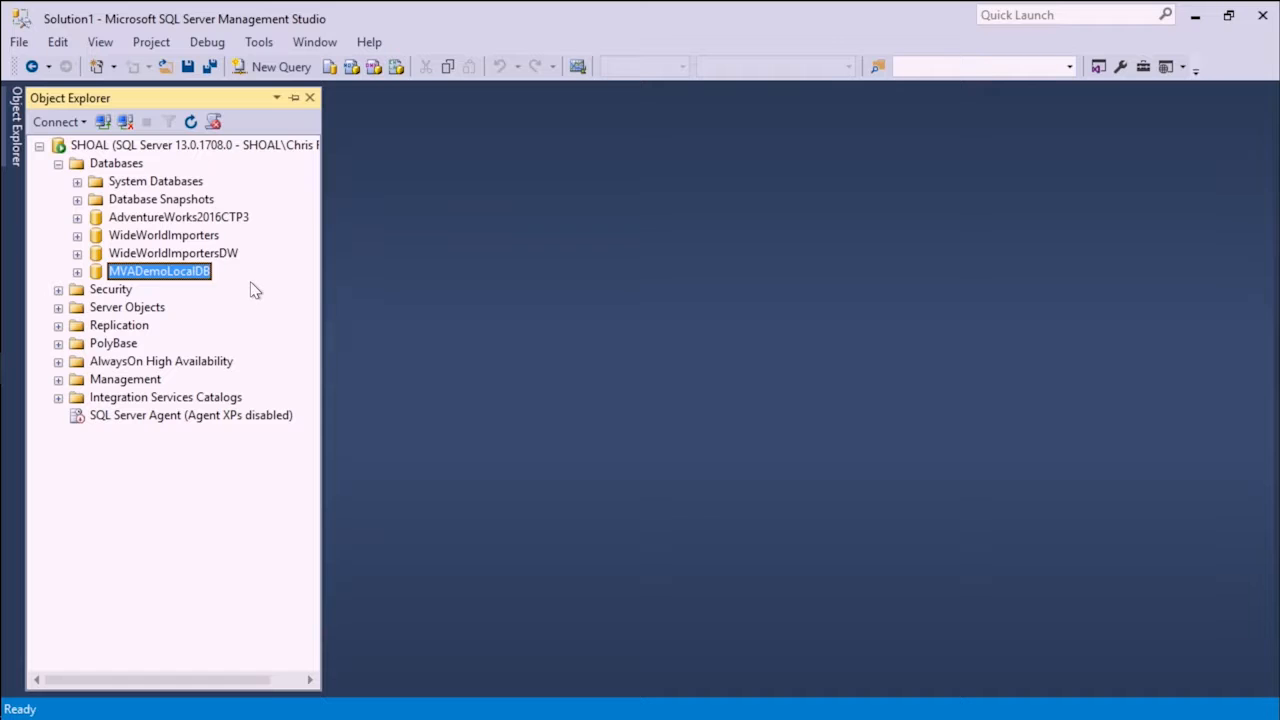
click(77, 273)
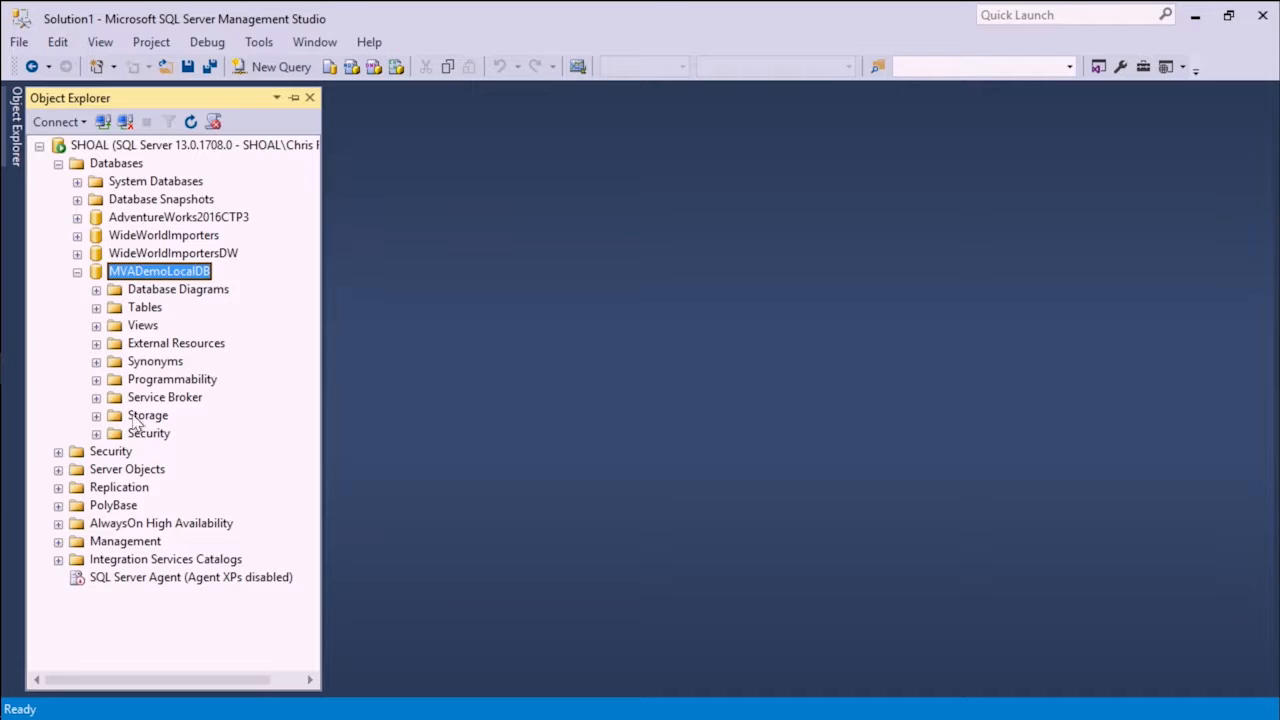
click(96, 307)
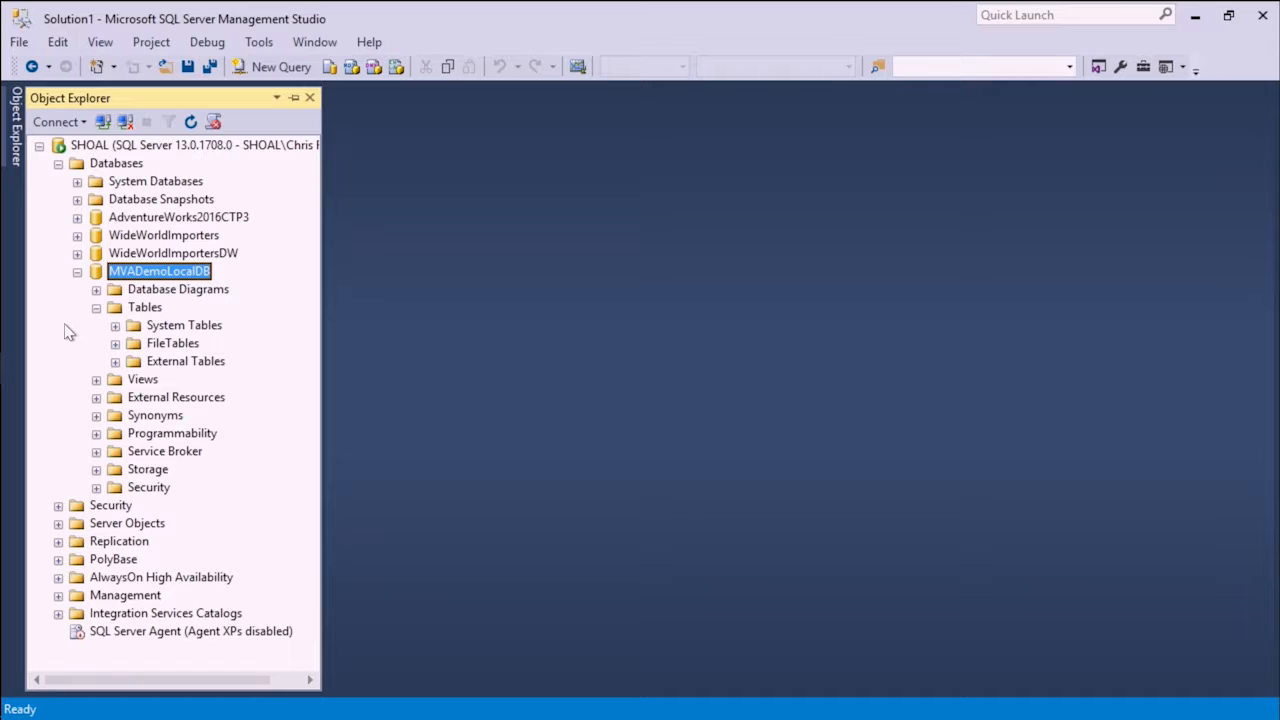
- Open a new query window for the MVADemoLocalDB database
right_click(147, 276)
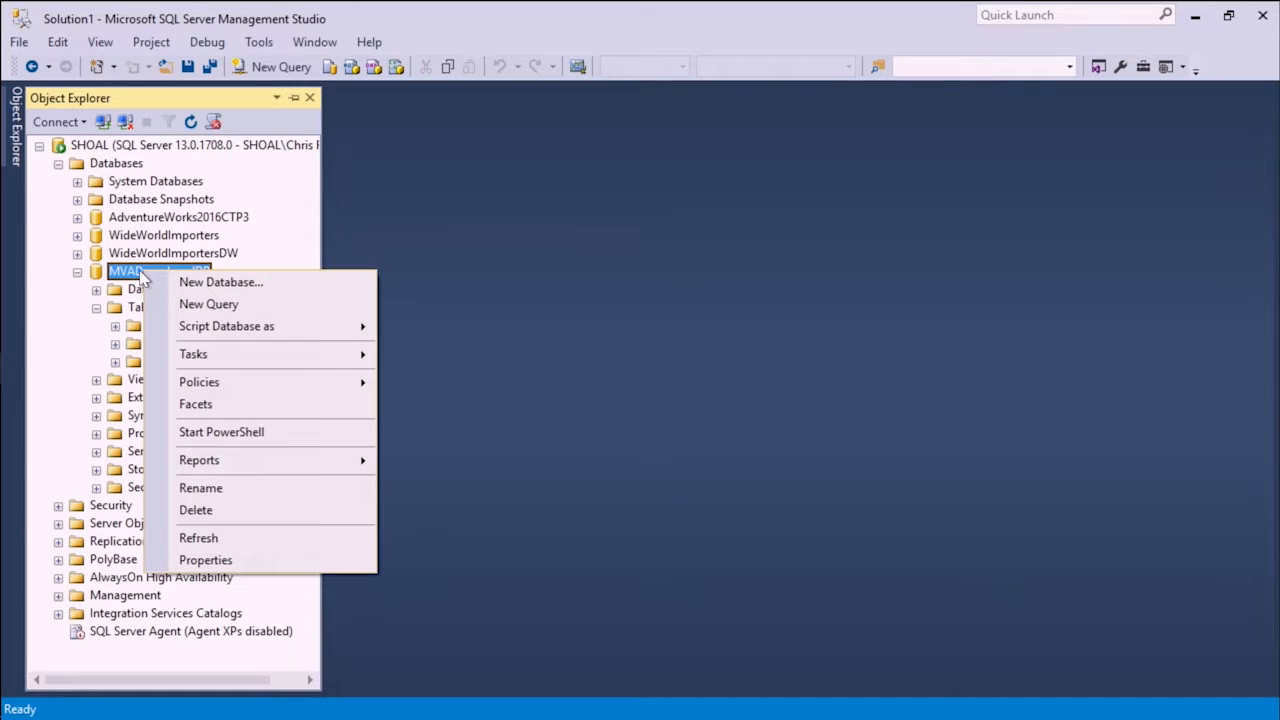
click(208, 304)
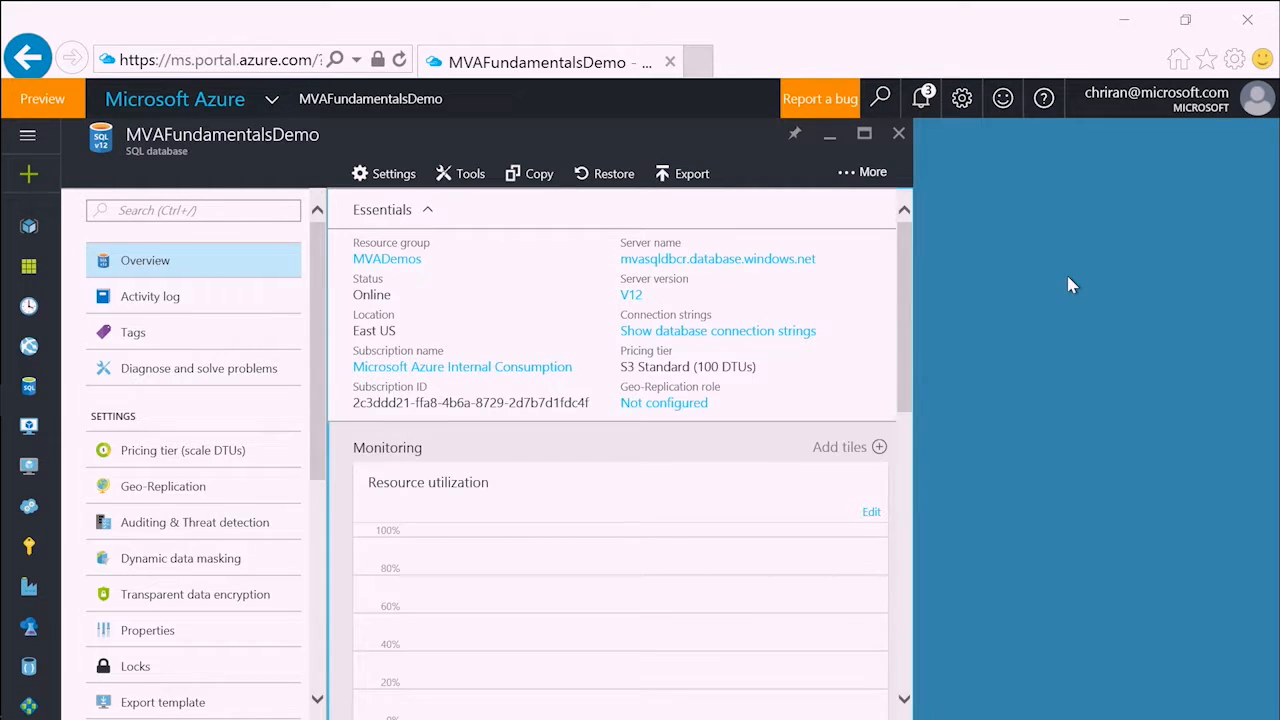
- Switch to the Azure portal, check the deployment notifications, and reopen the MVAFundamentalsDemo database from the dashboard
click(922, 98)
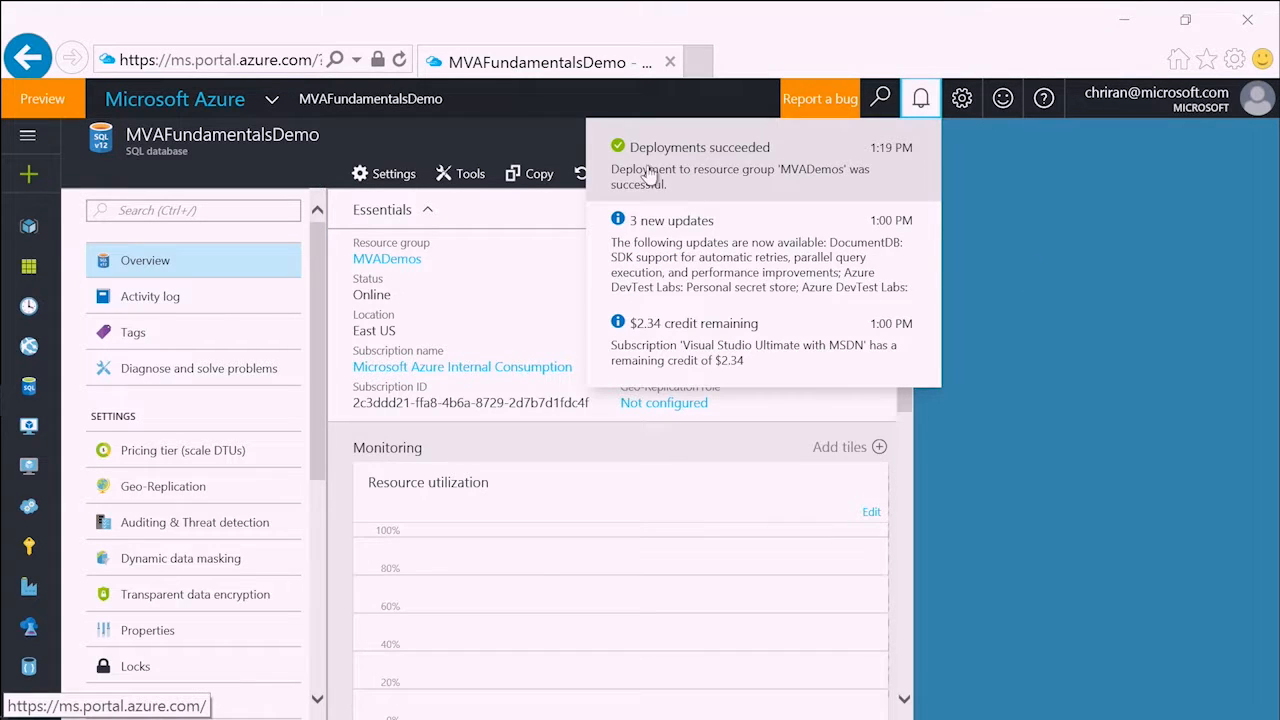
click(1024, 195)
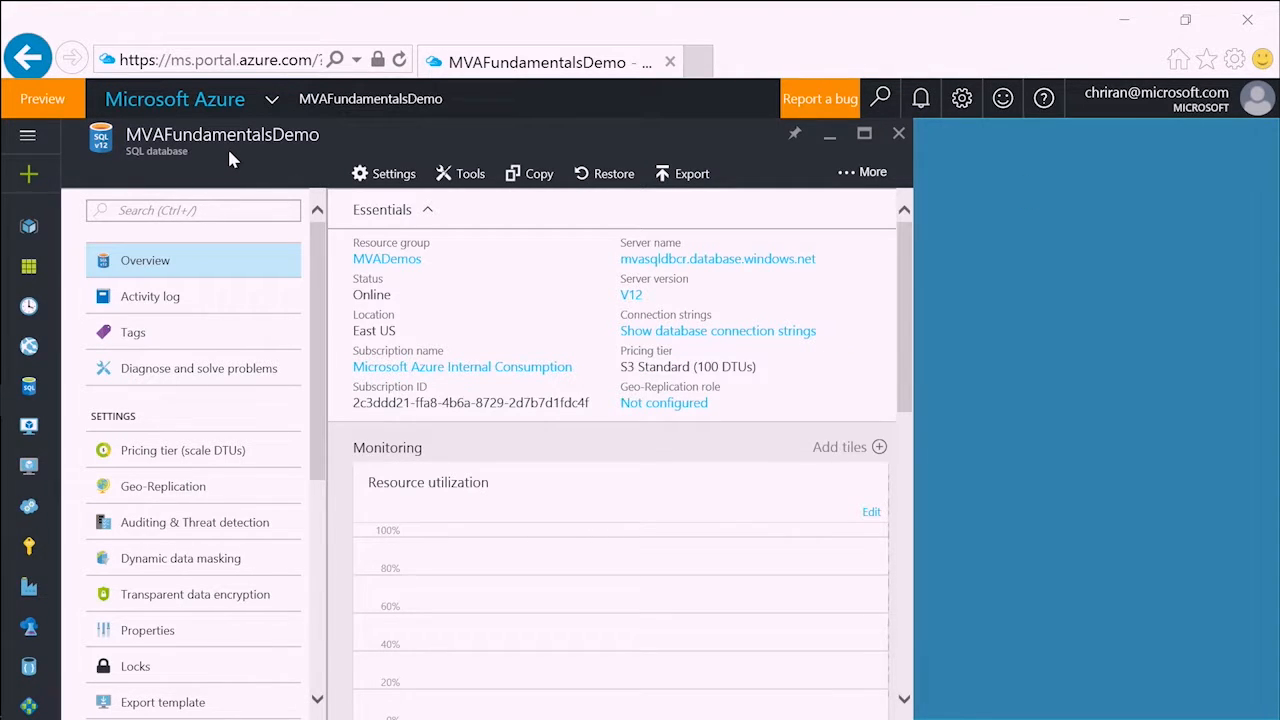
click(899, 133)
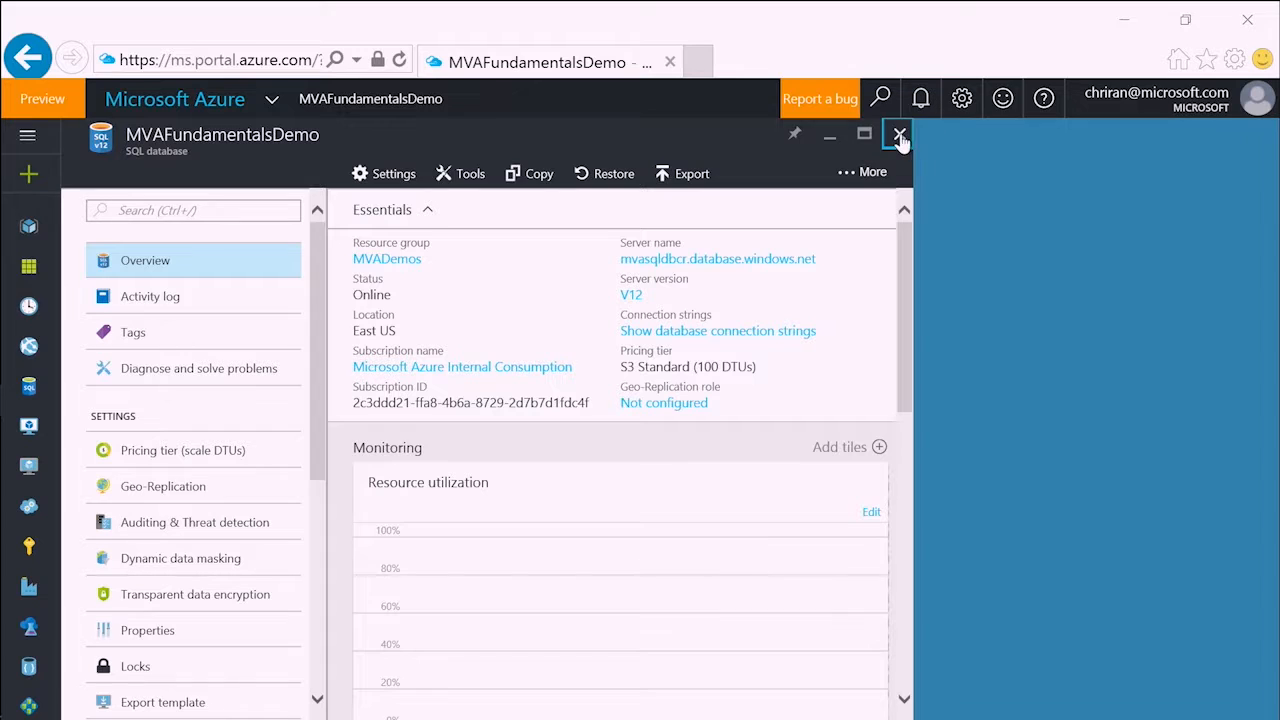
mouse_move(723, 414)
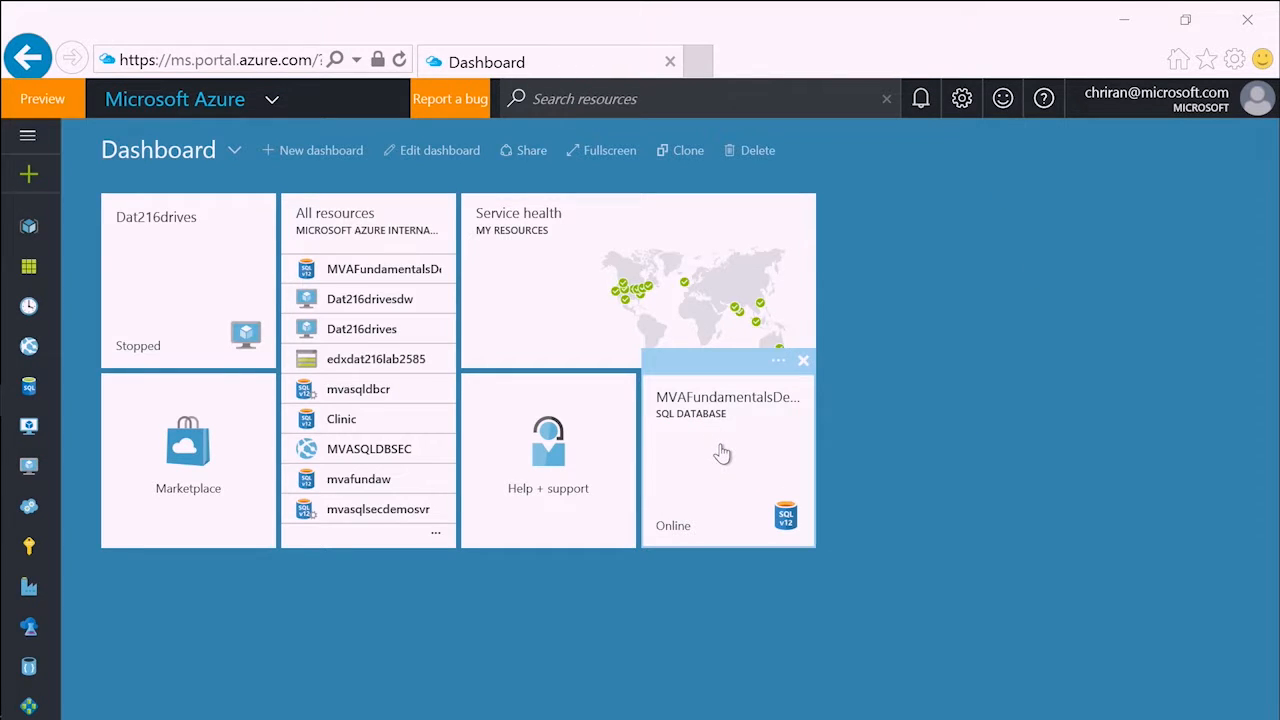
click(722, 445)
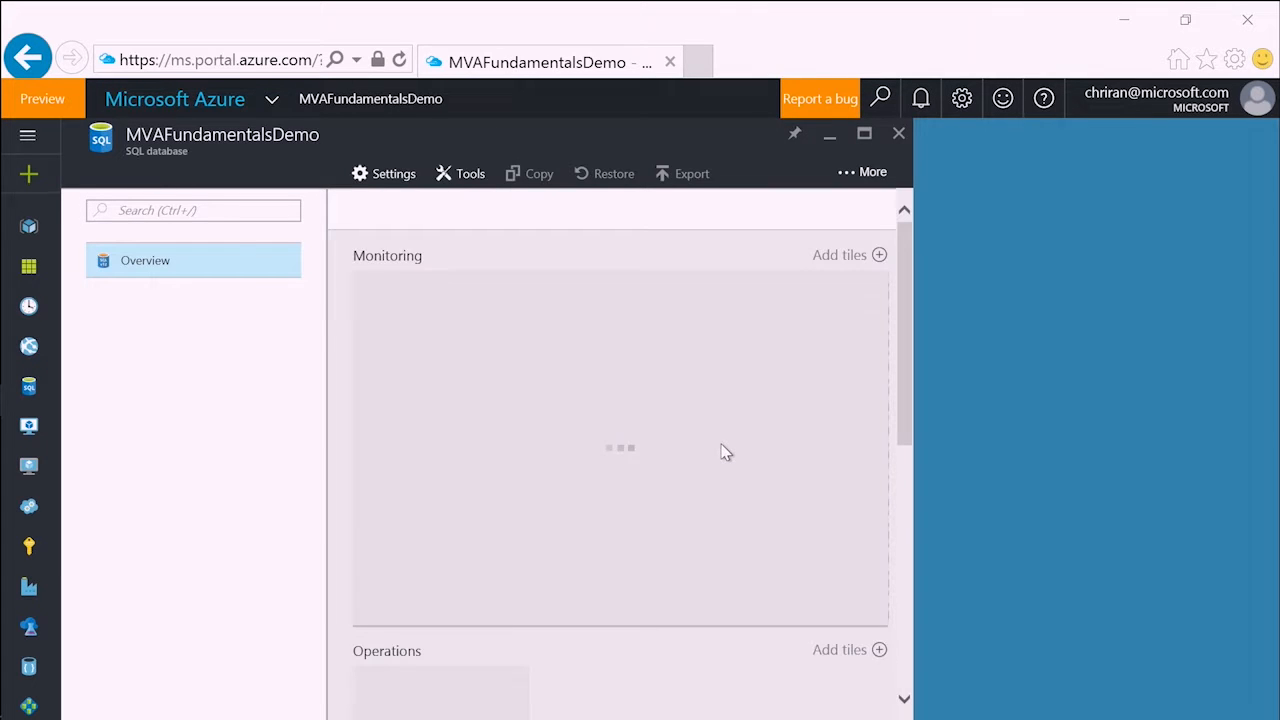
- Review the essentials of MVAFundamentalsDemo and its available pricing tiers, and return to the database overview
mouse_move(717, 441)
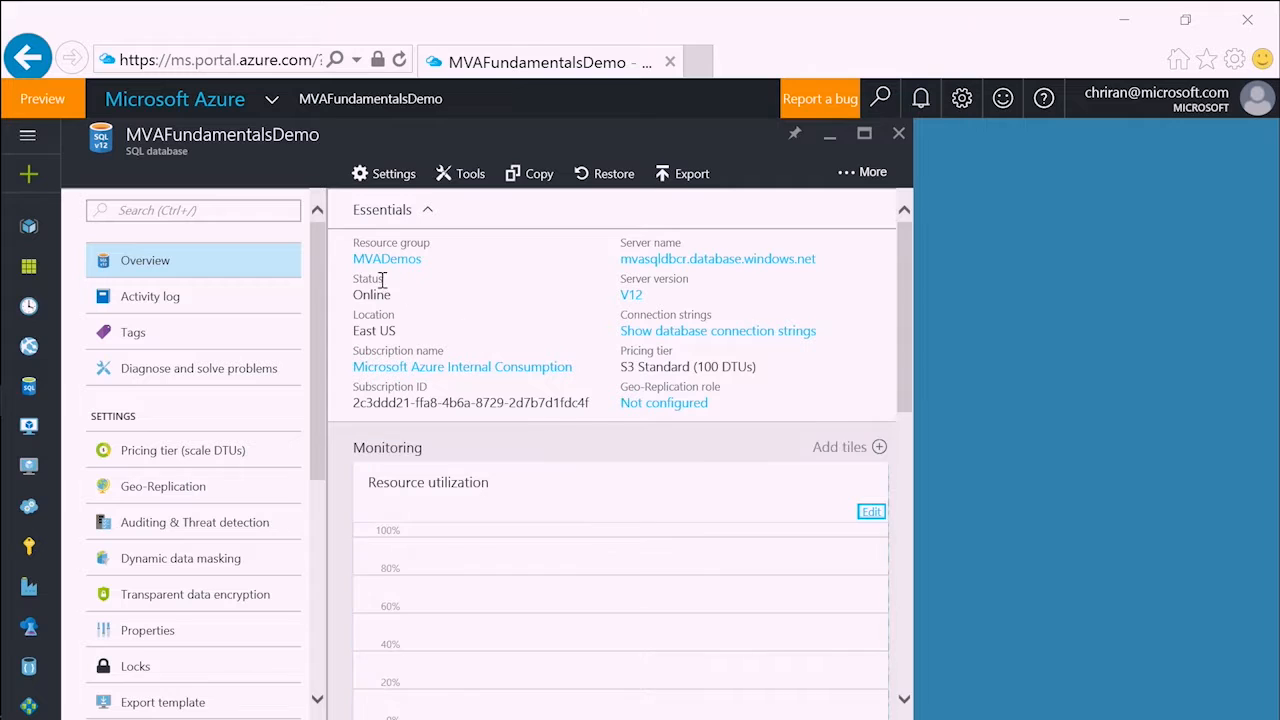
mouse_move(421, 278)
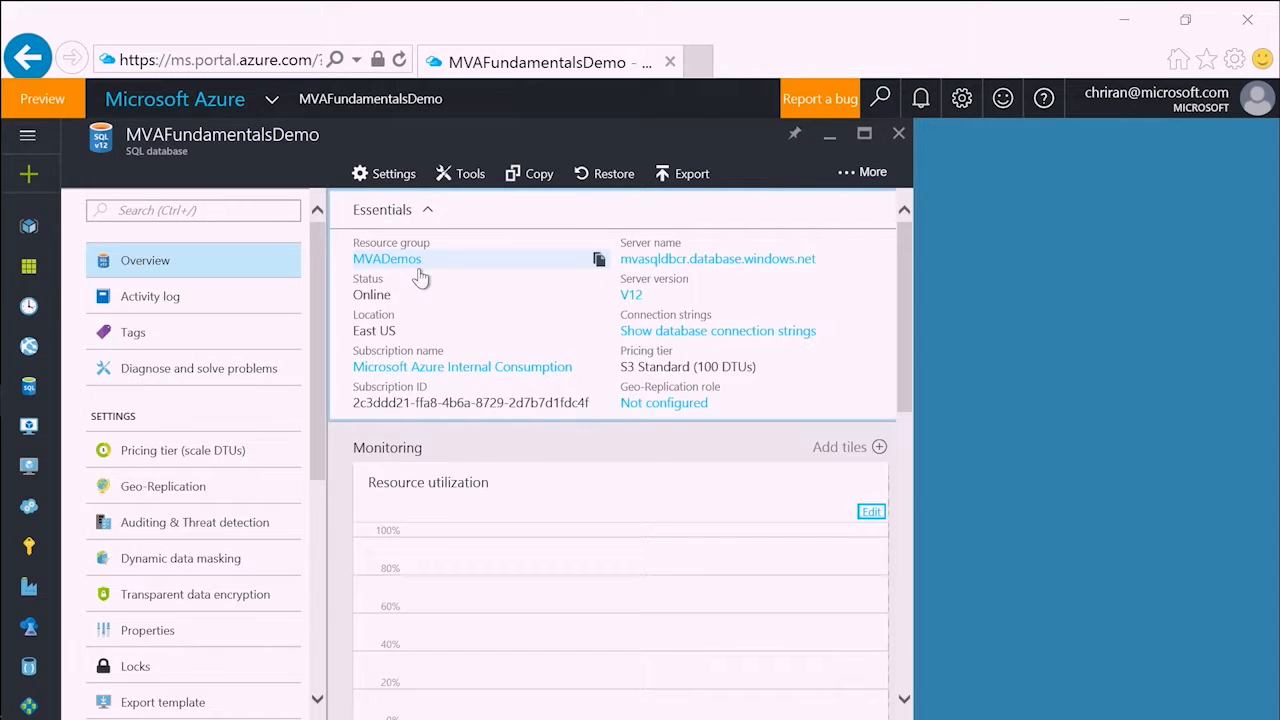
mouse_move(858, 264)
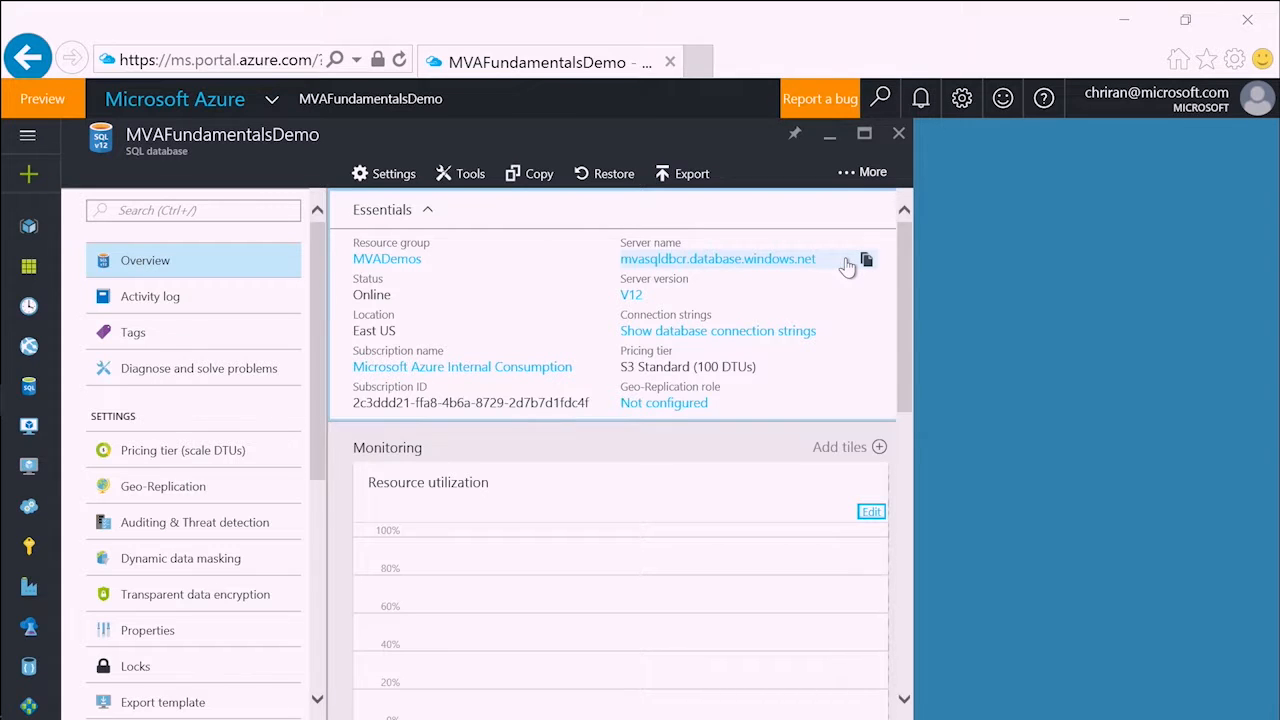
mouse_move(760, 362)
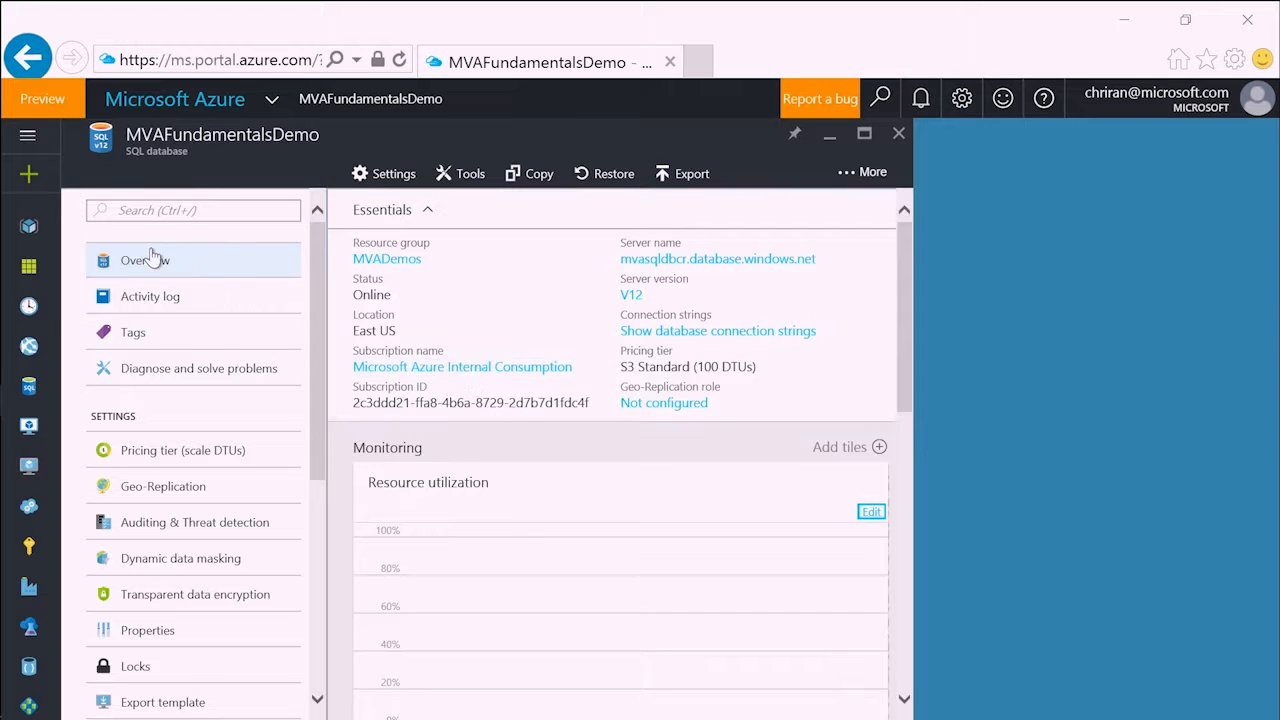
click(175, 452)
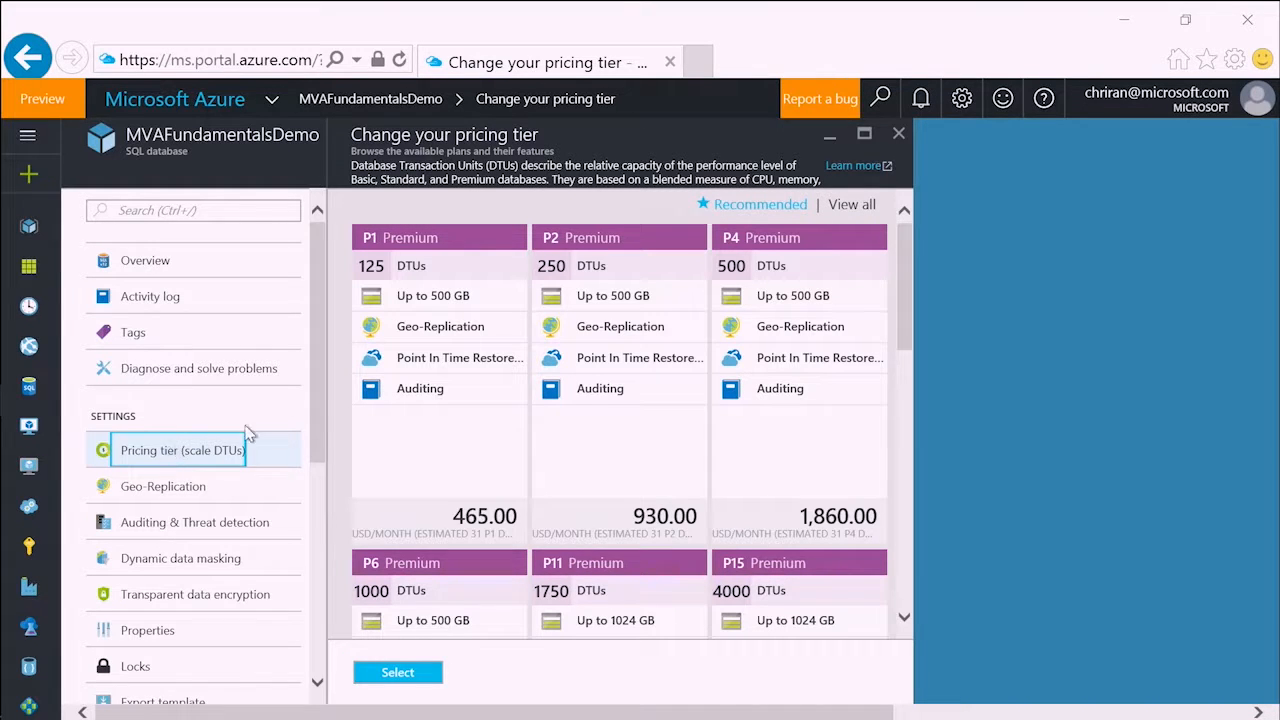
scroll(312, 399, down, 3)
scroll(160, 300, up, 3)
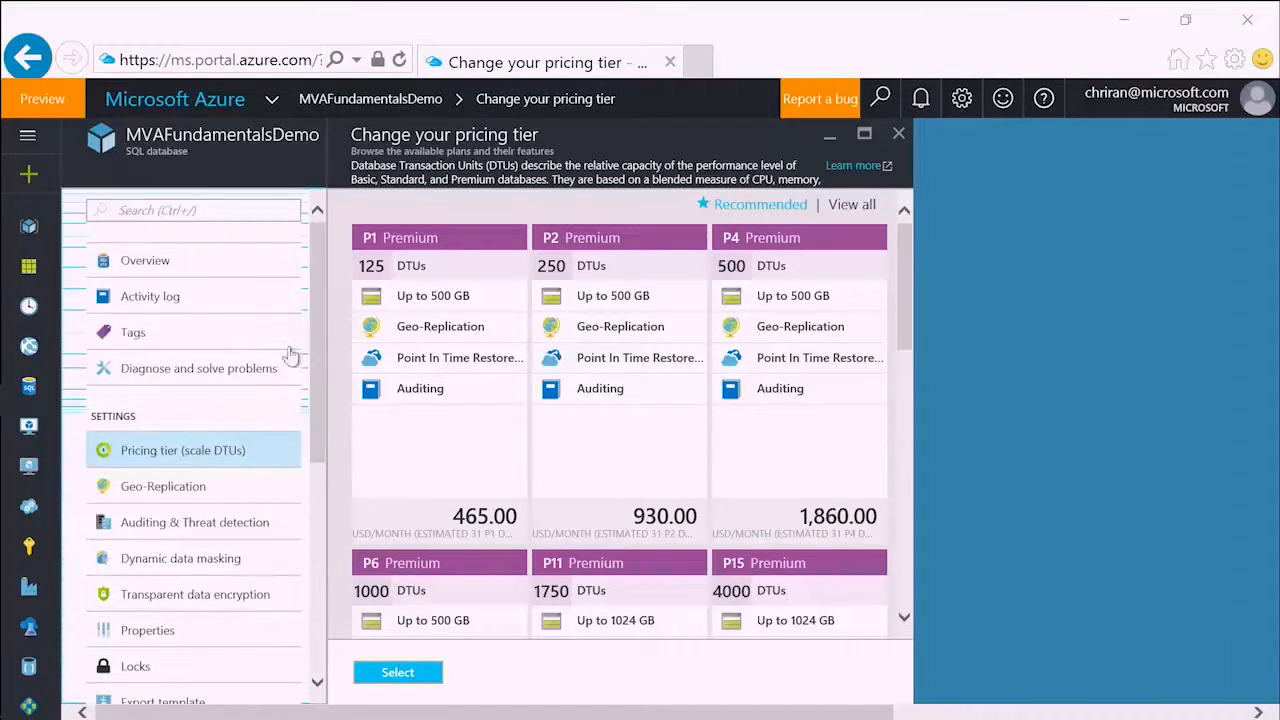
click(145, 265)
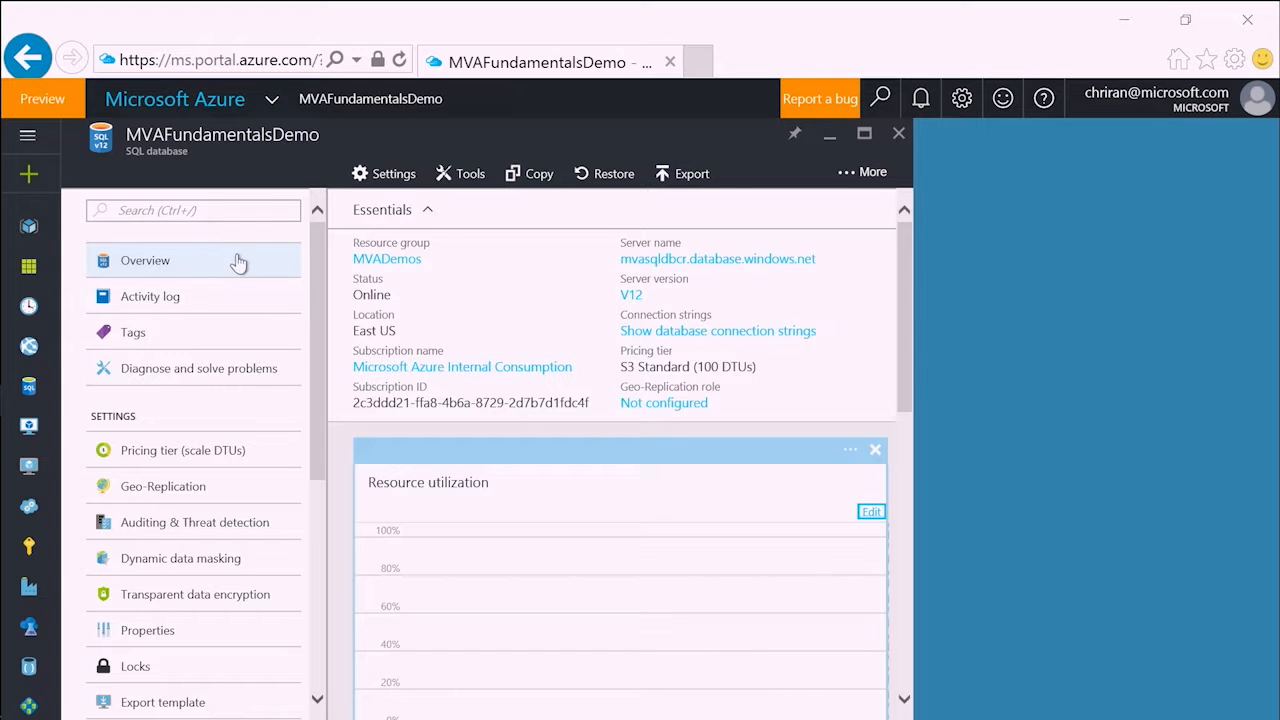
- Show the database connection strings and highlight the server address and Initial Catalog part of the ADO.NET string
mouse_move(640, 342)
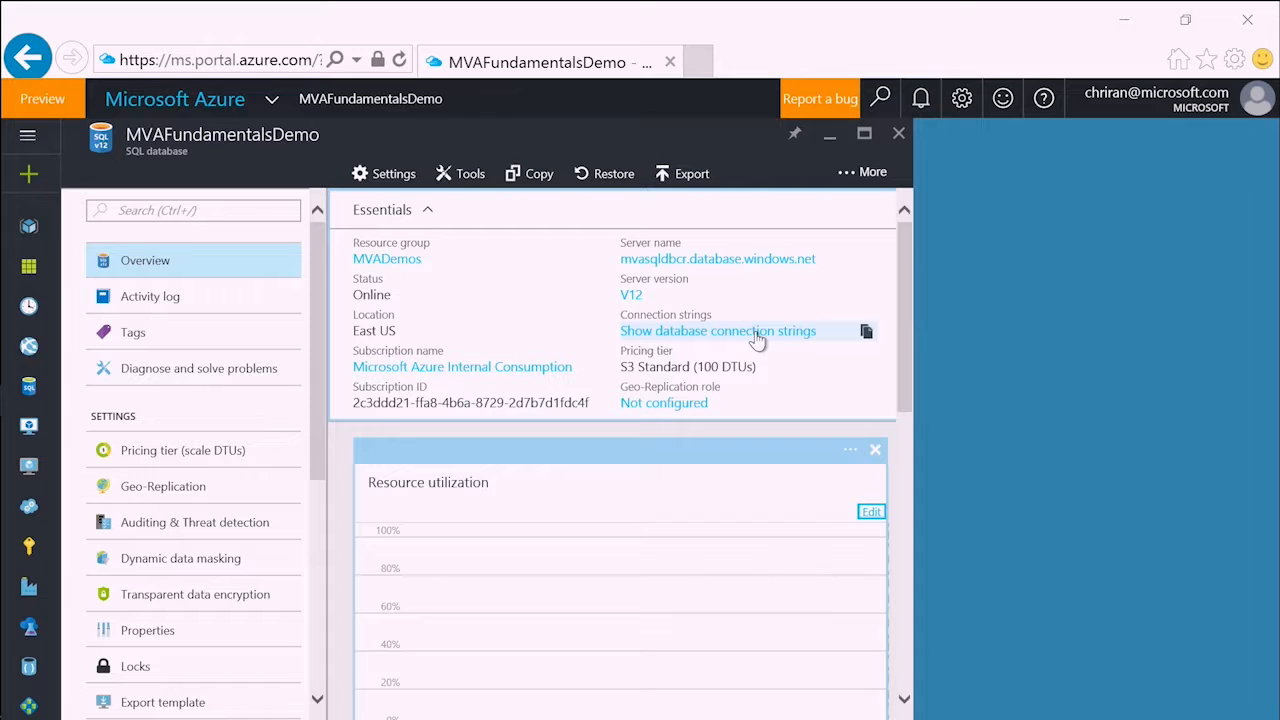
click(759, 341)
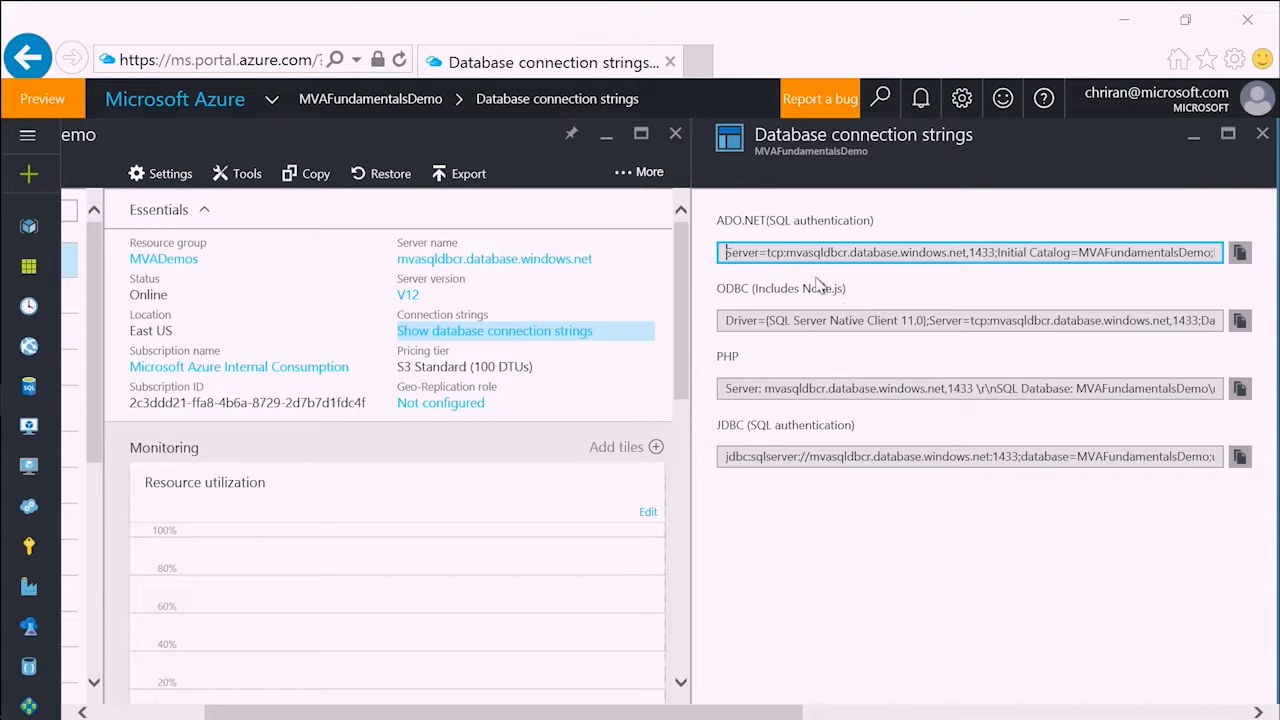
drag(787, 253, 1177, 254)
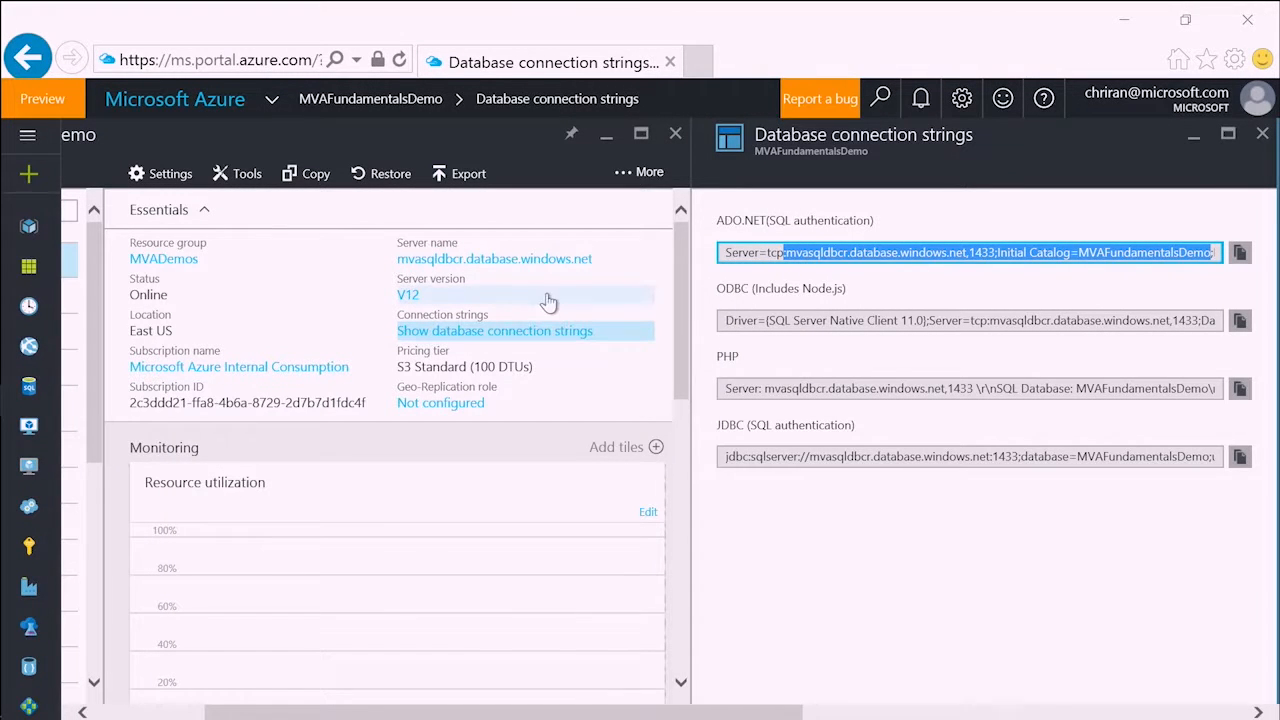
- Open the mvasqldbcr server from the database essentials, check its server admin, and show its firewall settings and client IP address
click(466, 262)
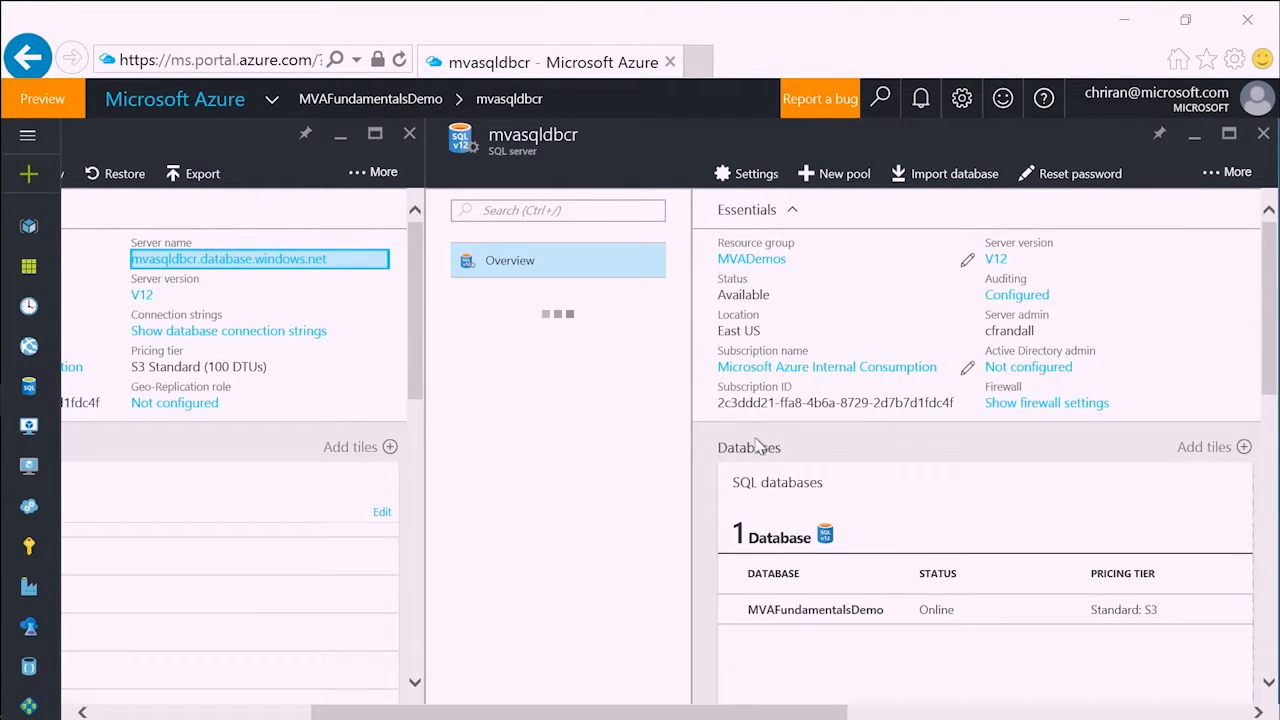
click(926, 647)
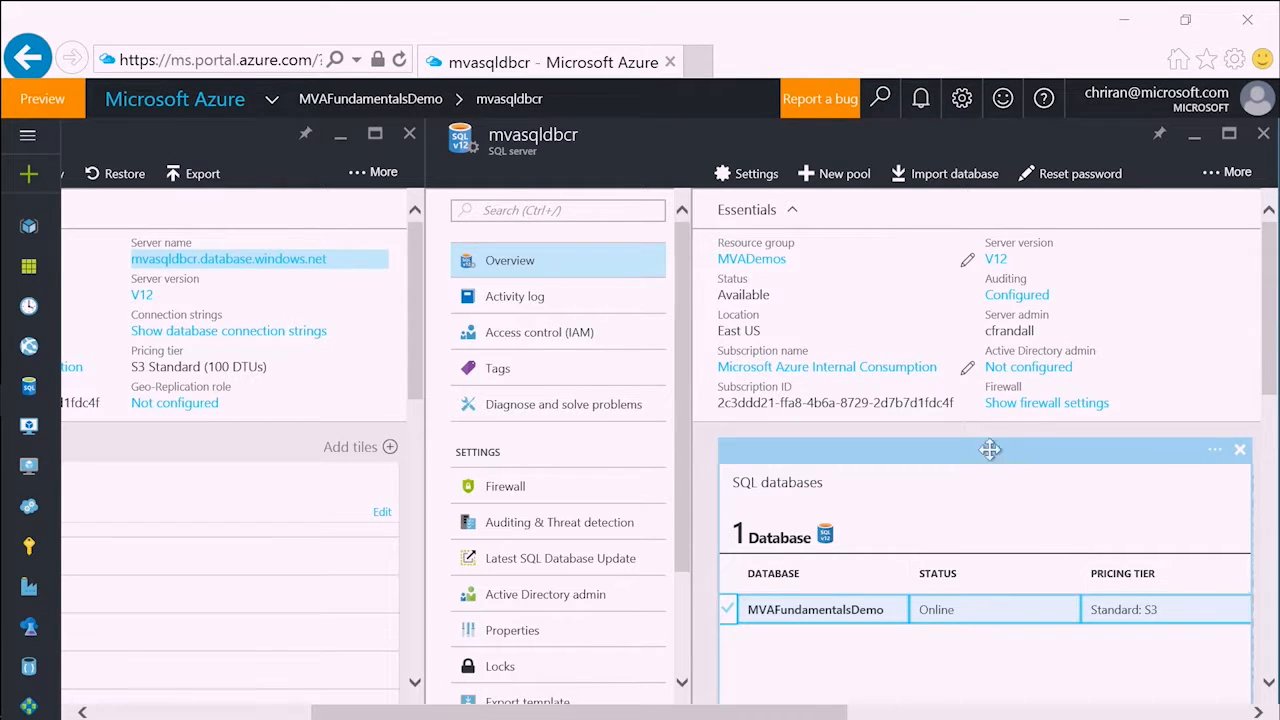
click(998, 331)
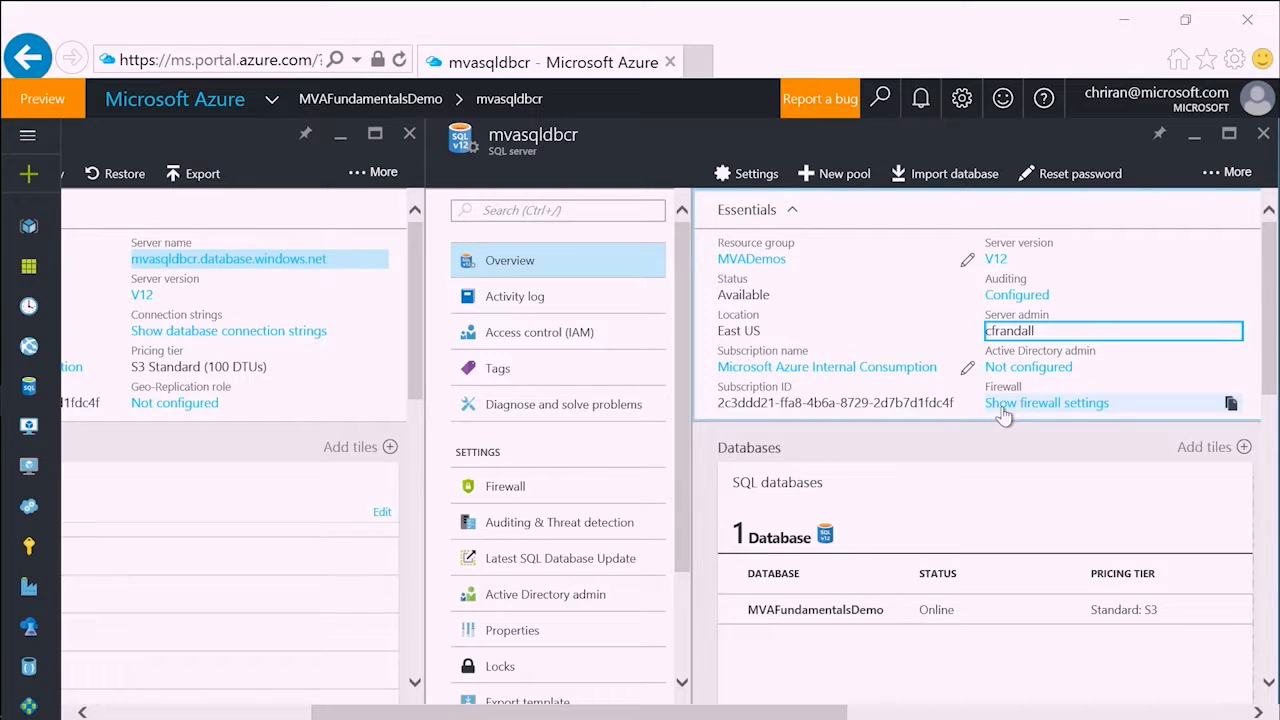
click(1066, 404)
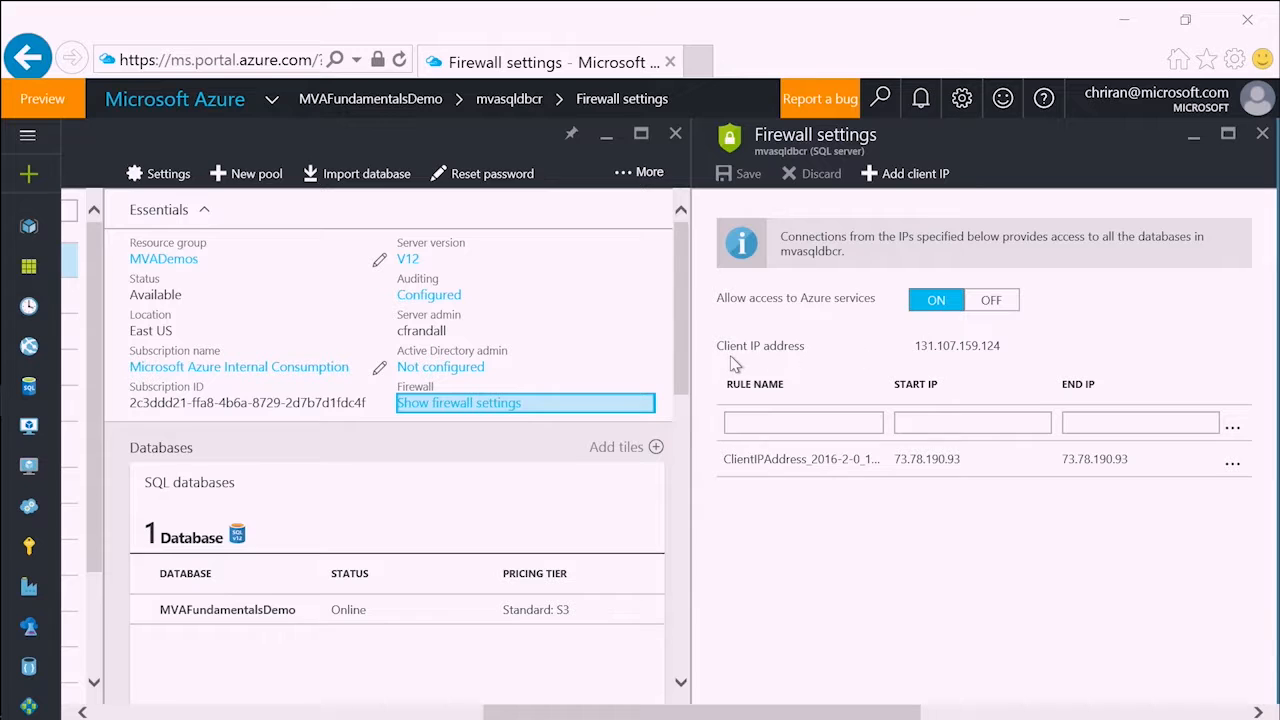
drag(718, 346, 1002, 350)
click(1010, 352)
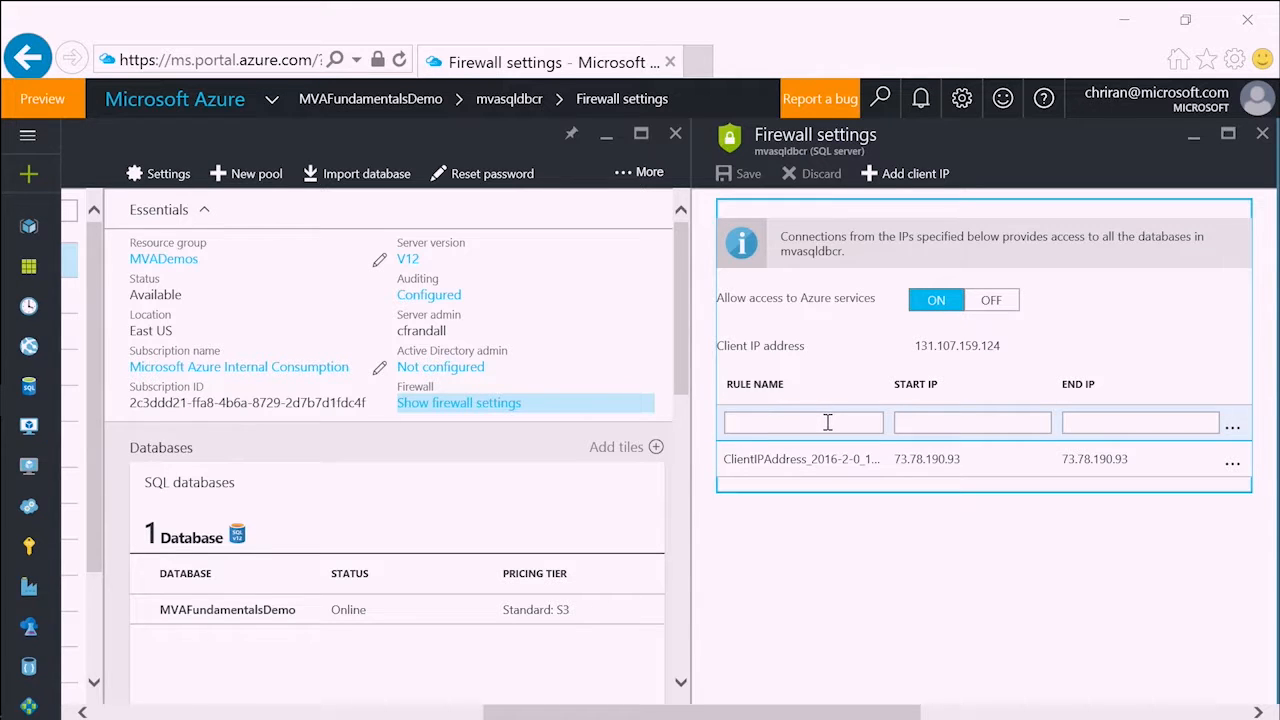
- Add a firewall rule named Corp with start IP 131.107.0.0 and end IP 131.107.255.255
click(791, 422)
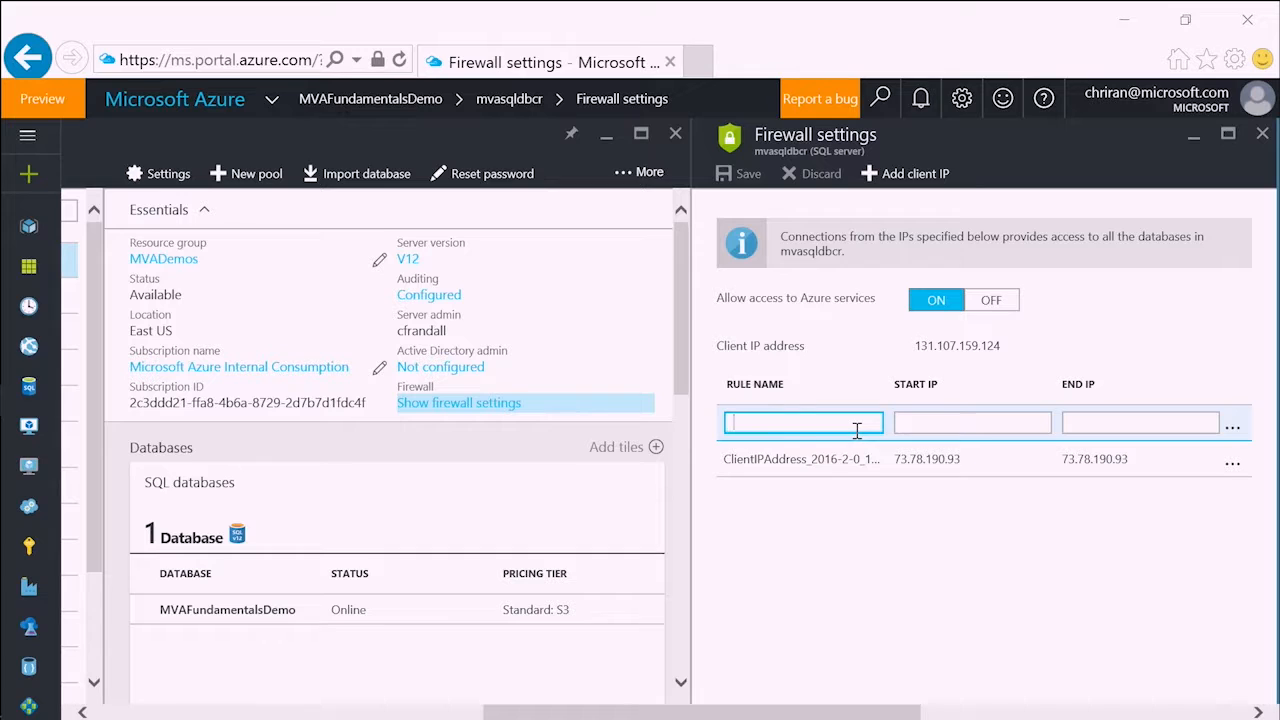
text(Corp)
click(932, 426)
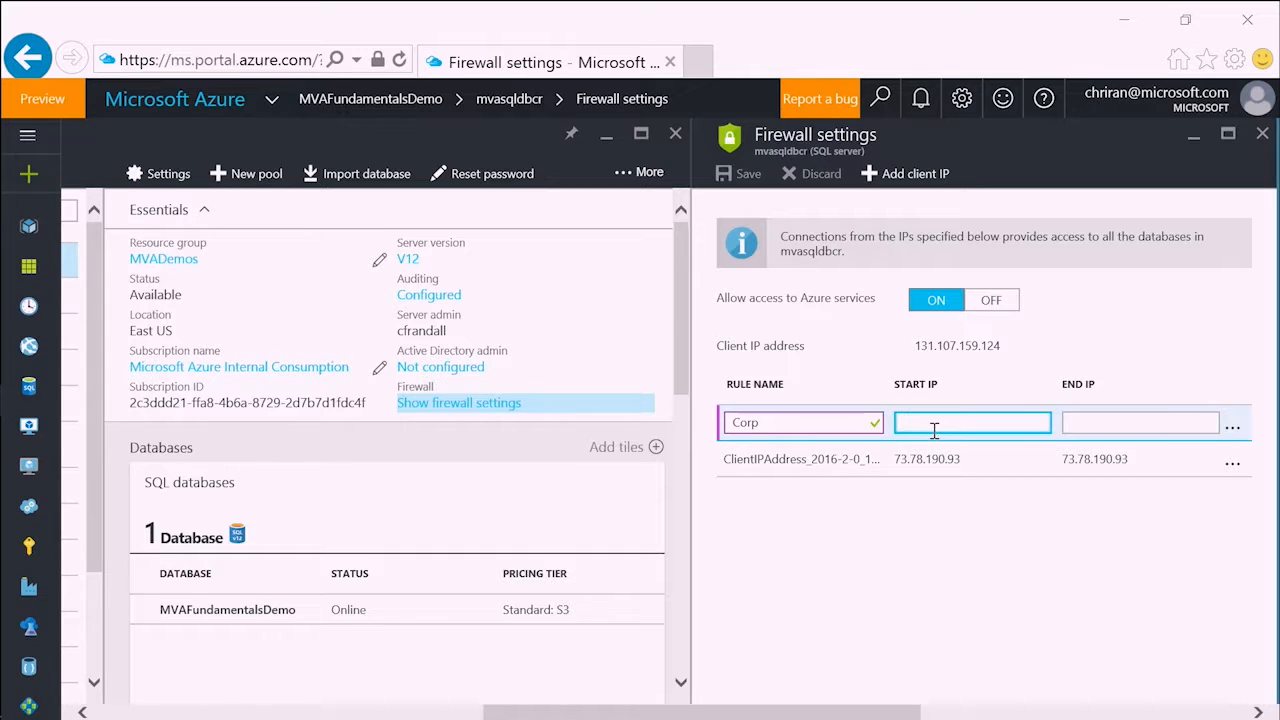
drag(914, 345, 956, 346)
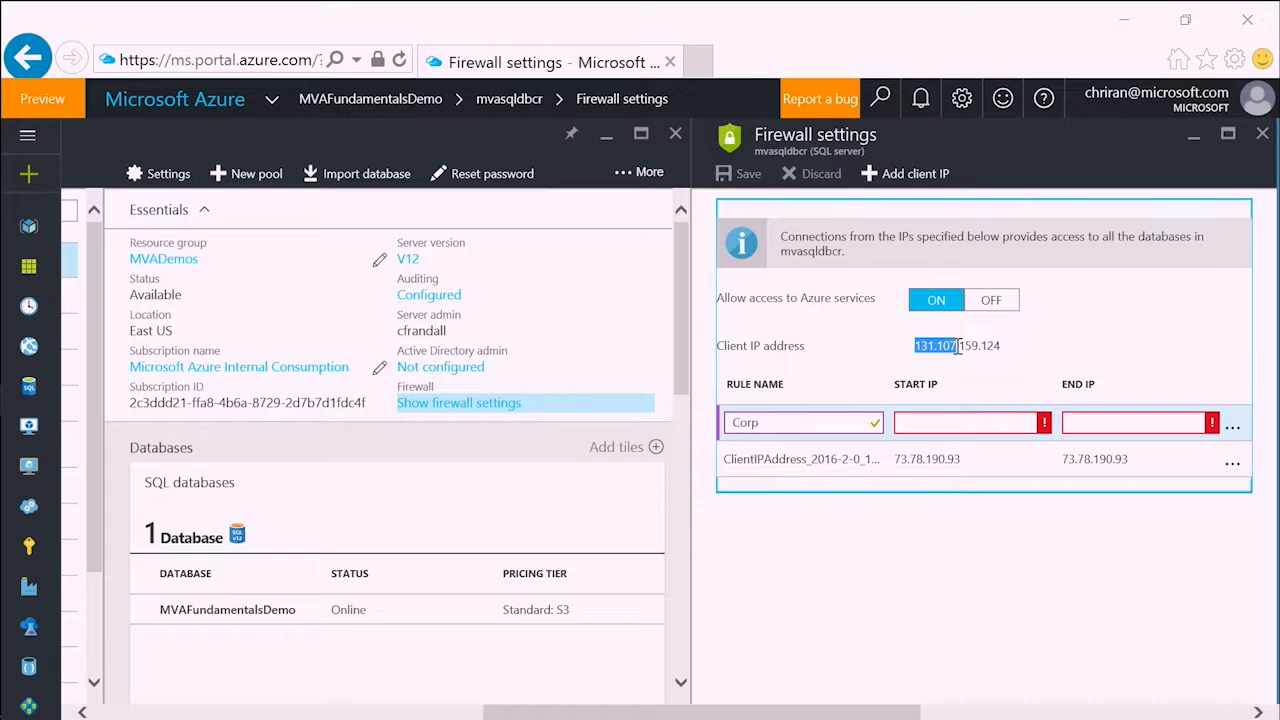
key(ctrl+c)
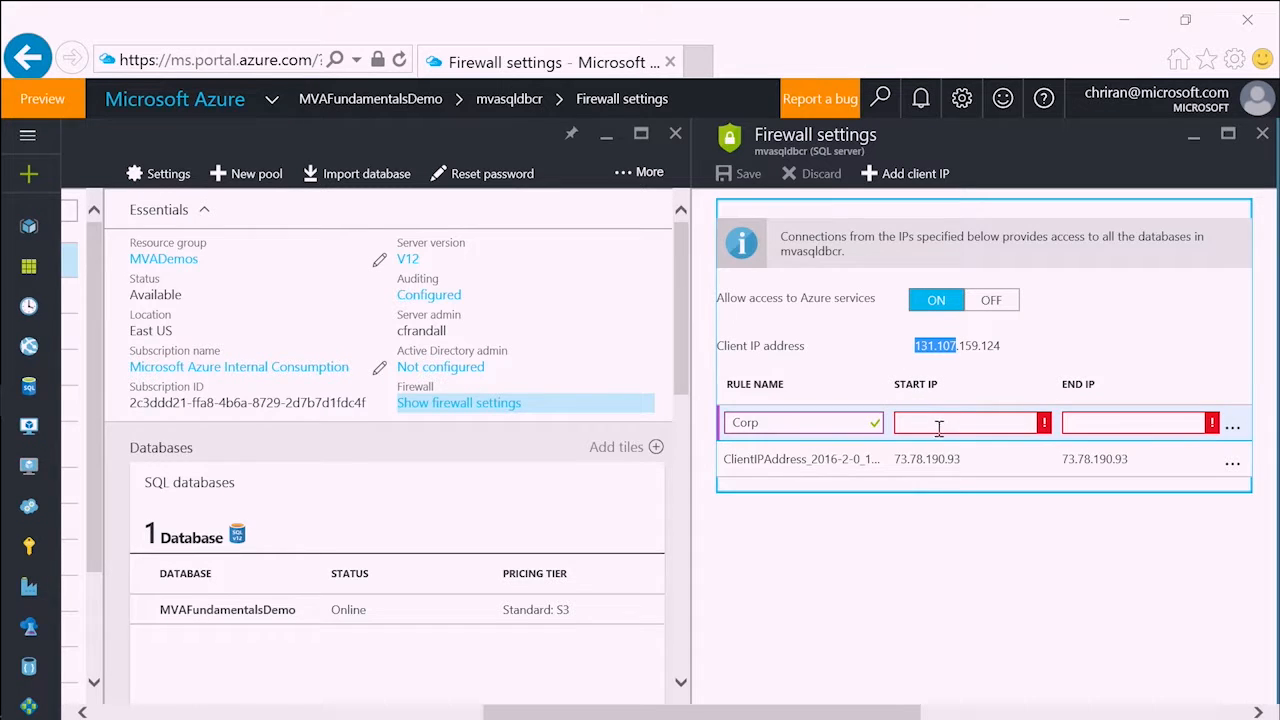
click(935, 428)
key(ctrl+v)
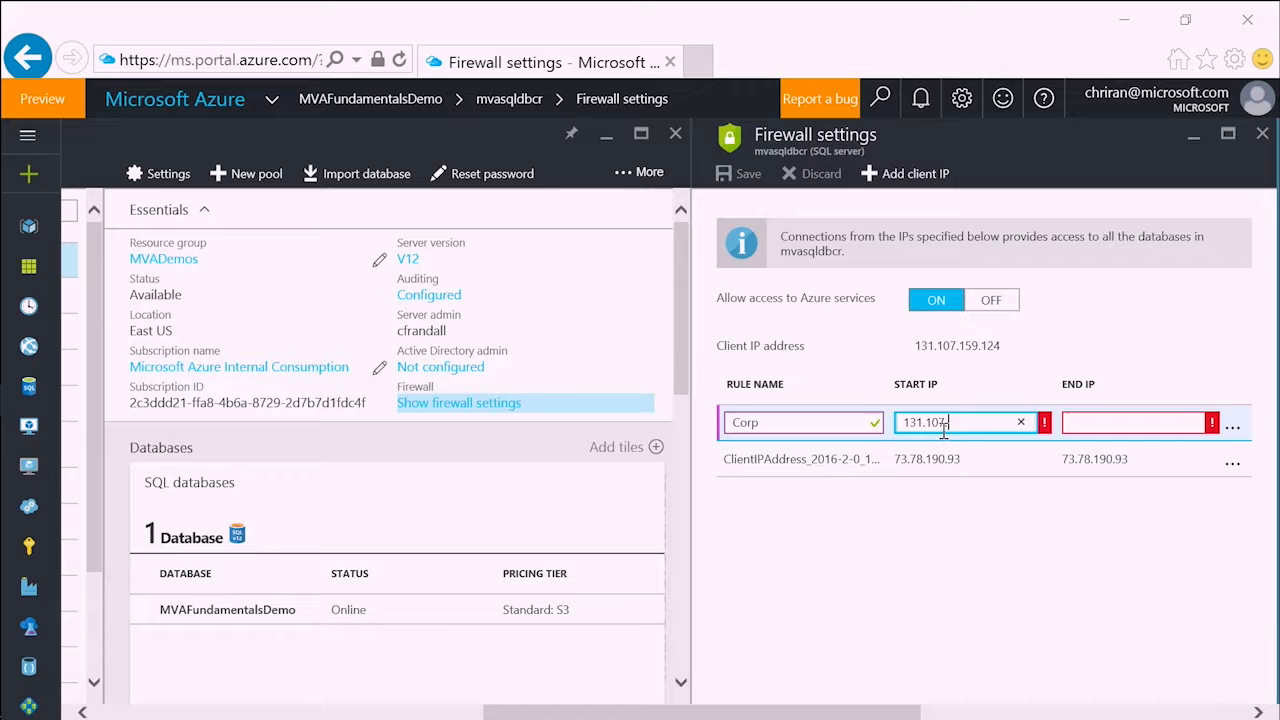
text(.0.0)
key(Tab)
key(ctrl+v)
text(.255.255)
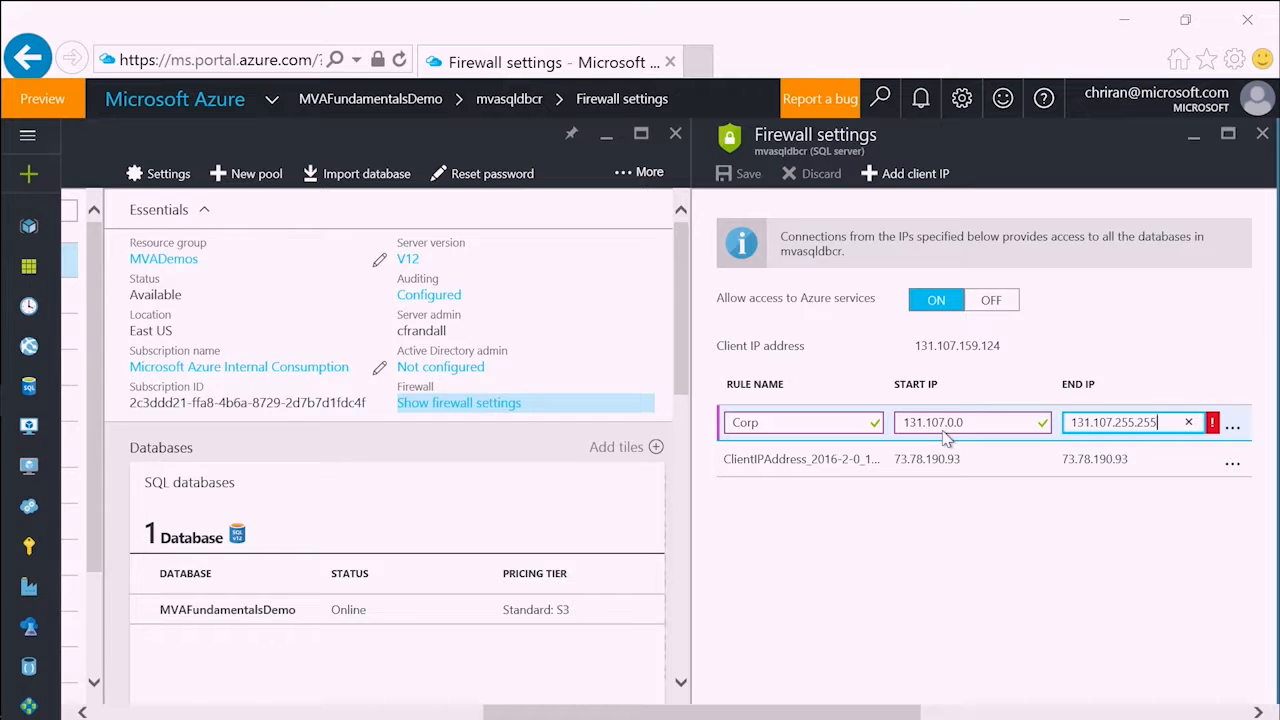
click(989, 528)
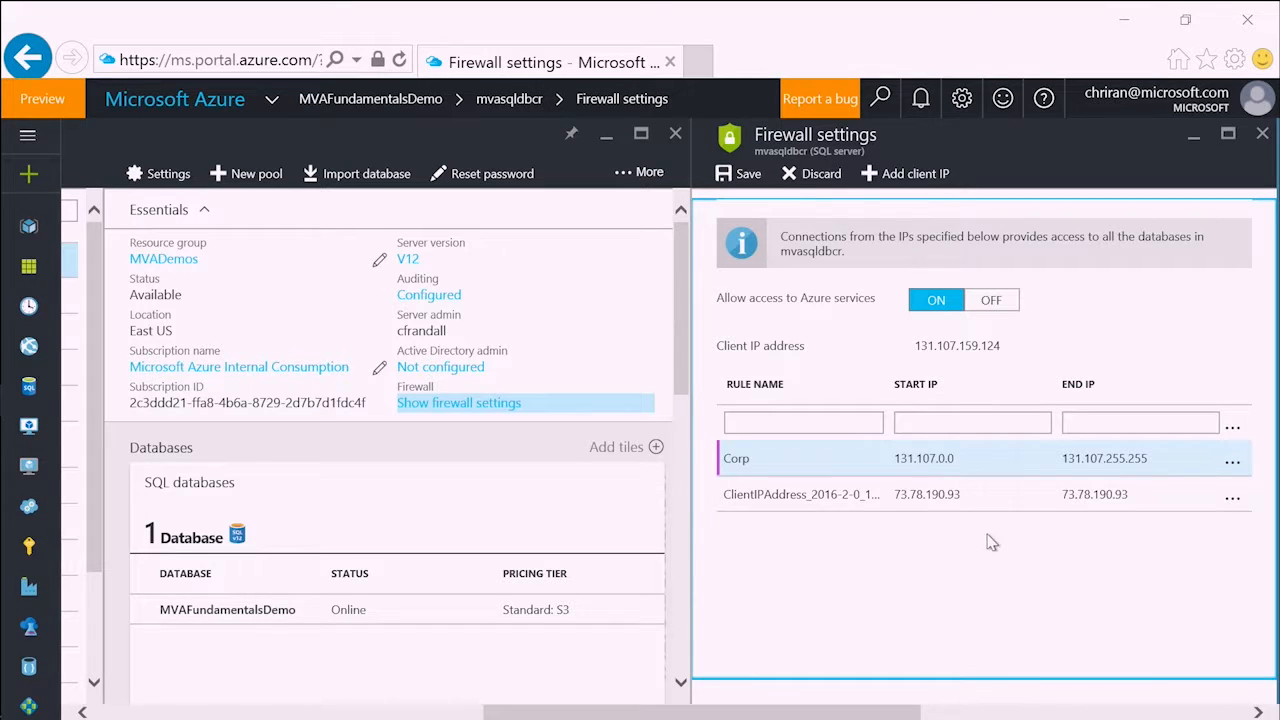
- Save the server firewall rules and dismiss the confirmation
click(745, 175)
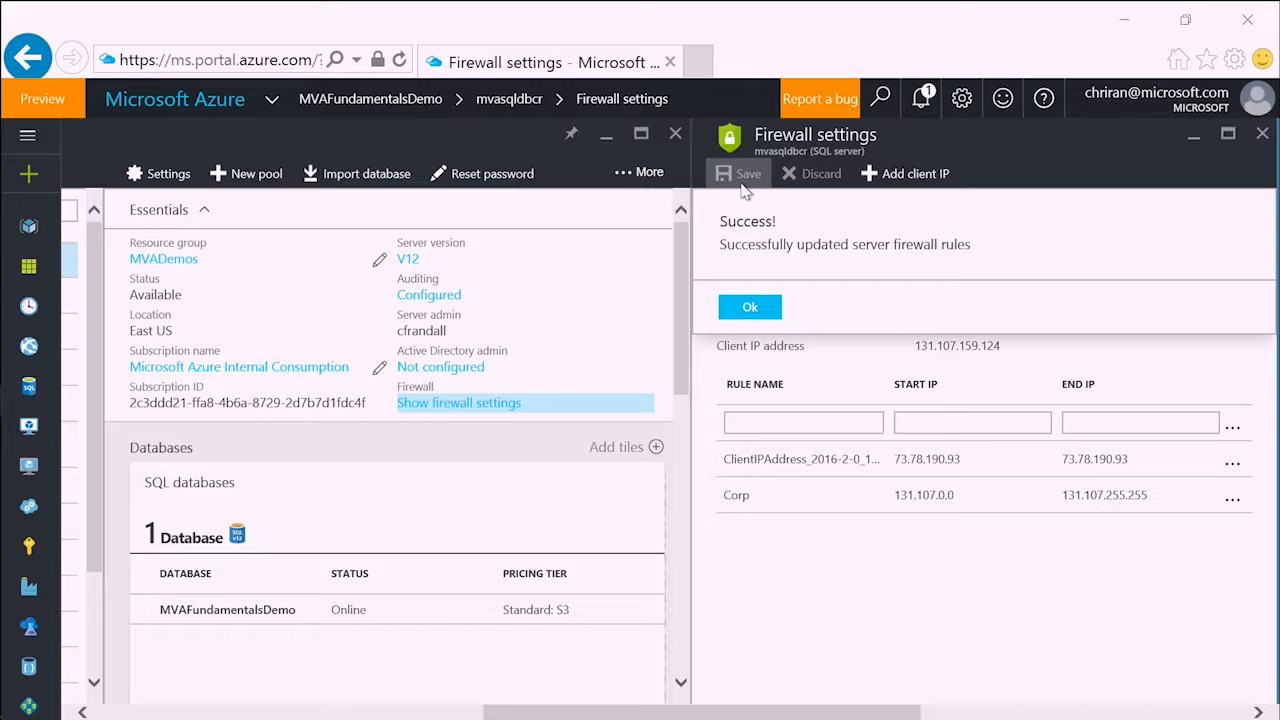
click(756, 308)
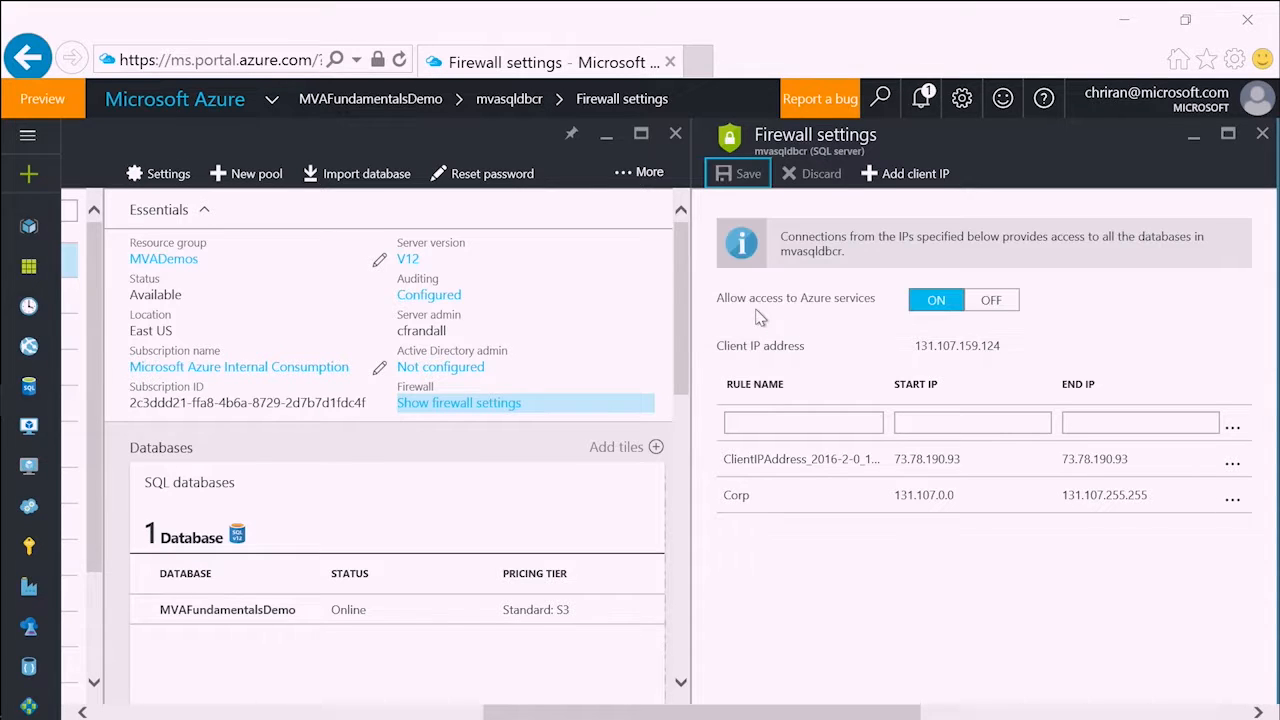
click(827, 558)
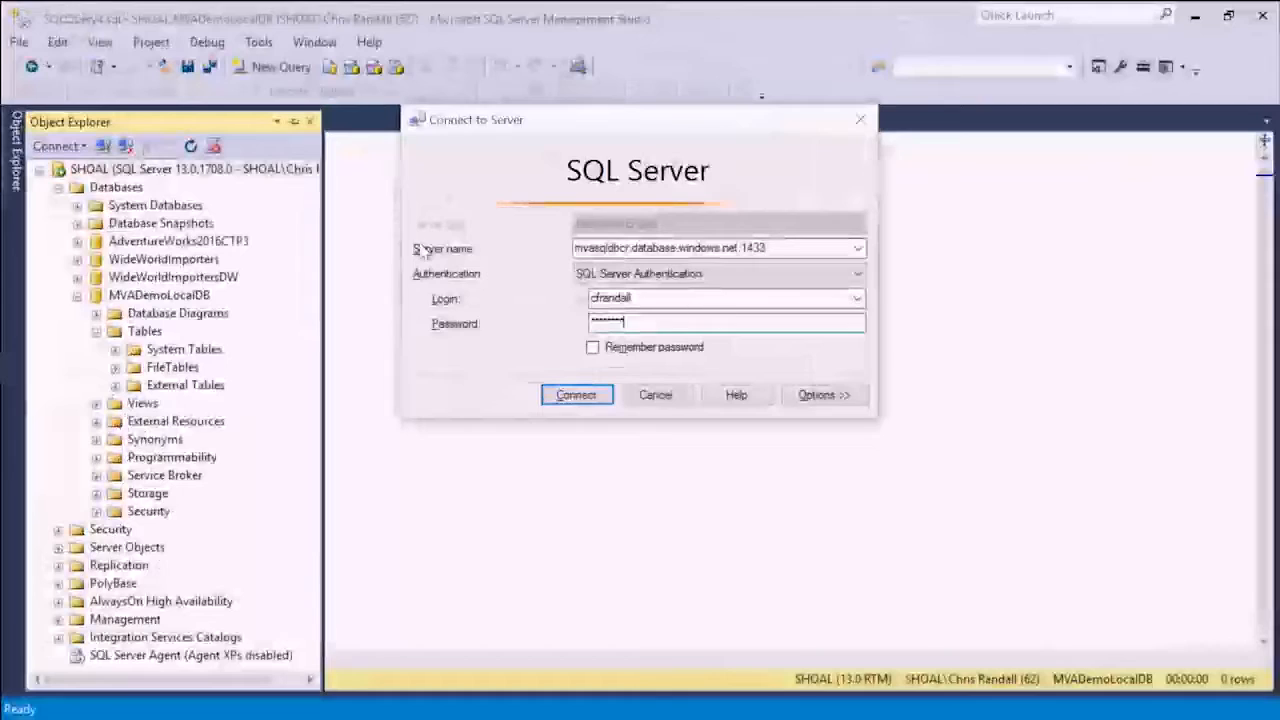
- In SQL Server Management Studio, connect to mvasqldbcr.database.windows.net,1433 with SQL Server Authentication, collapse SHOAL and expand the MVAFundamentalsDemo database
click(576, 396)
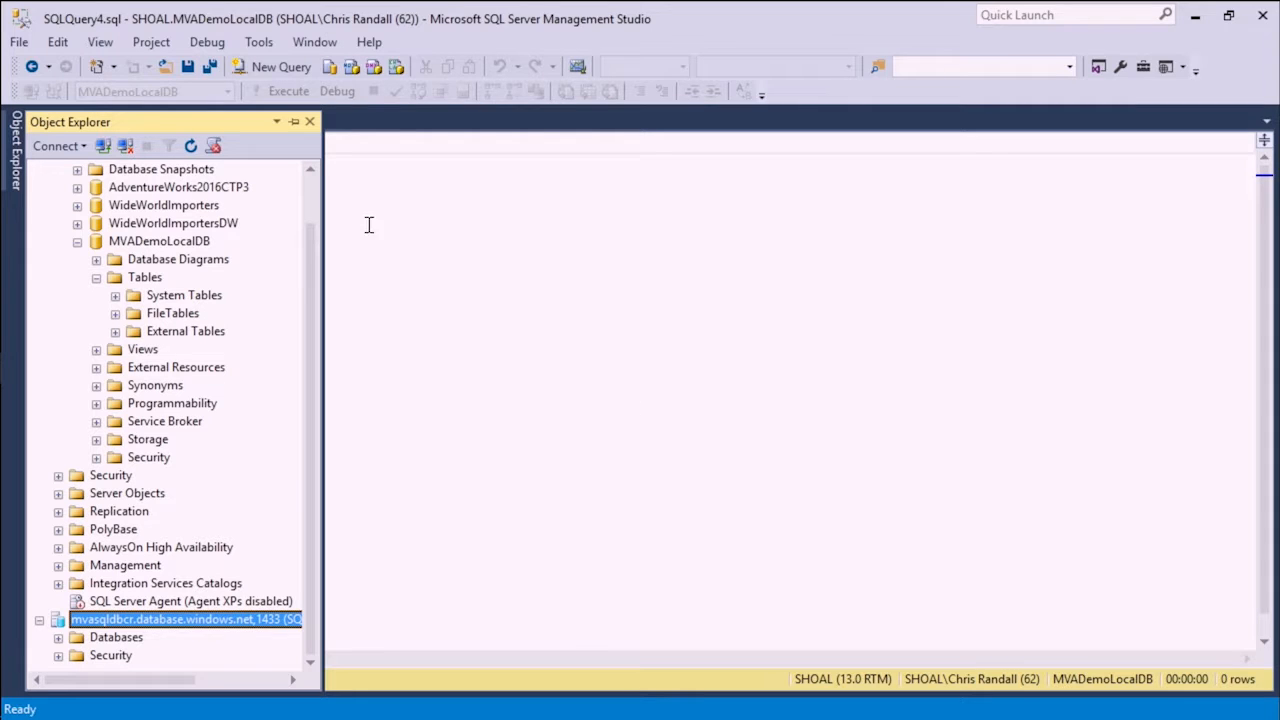
scroll(313, 205, up, 1)
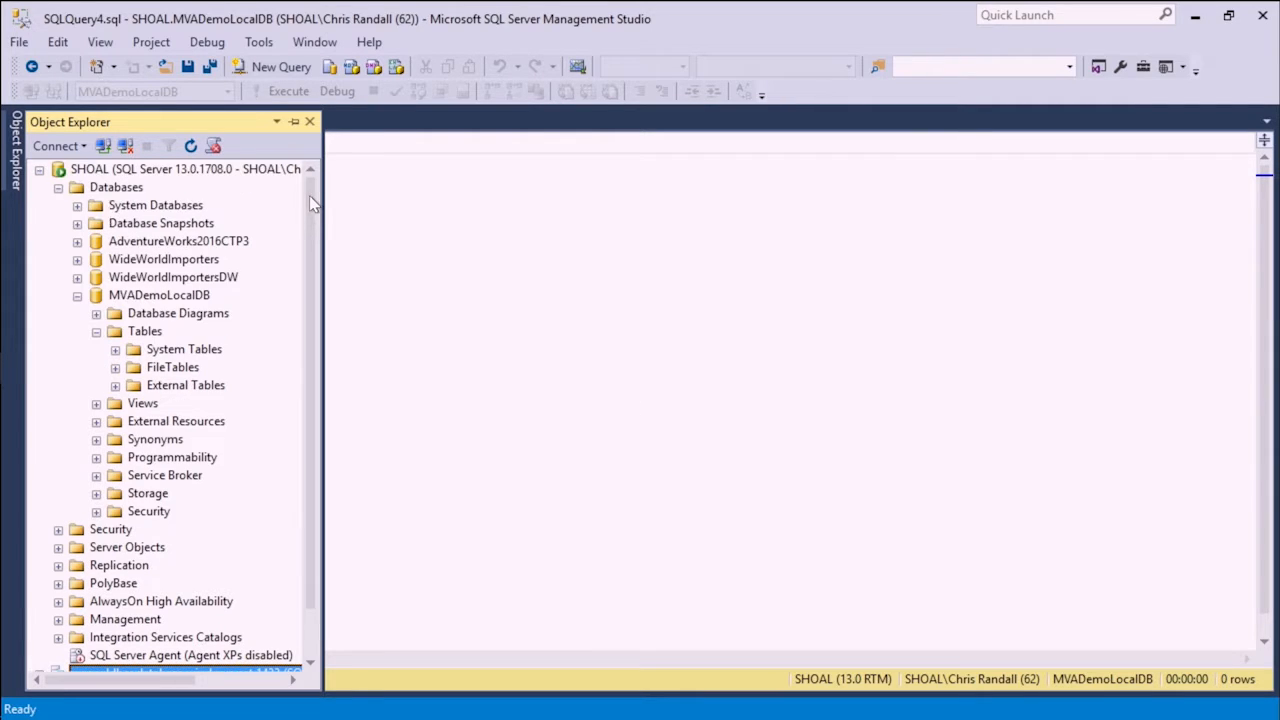
click(39, 169)
click(58, 205)
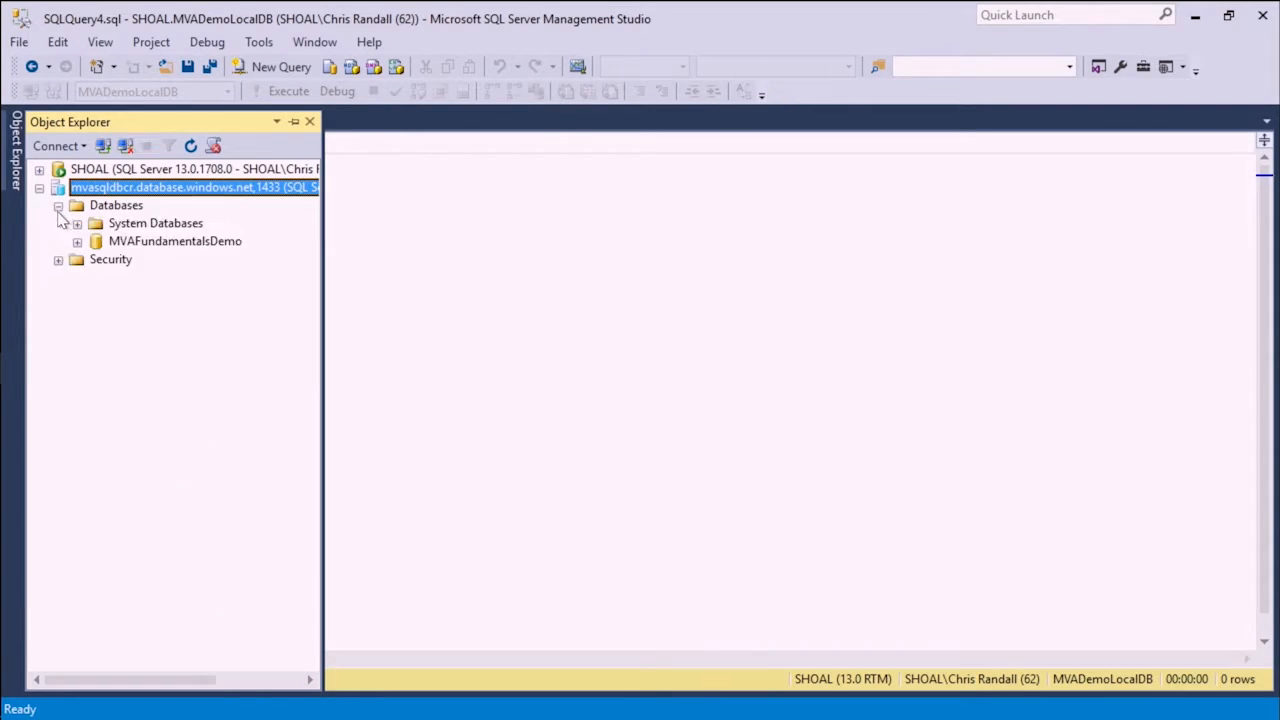
click(77, 241)
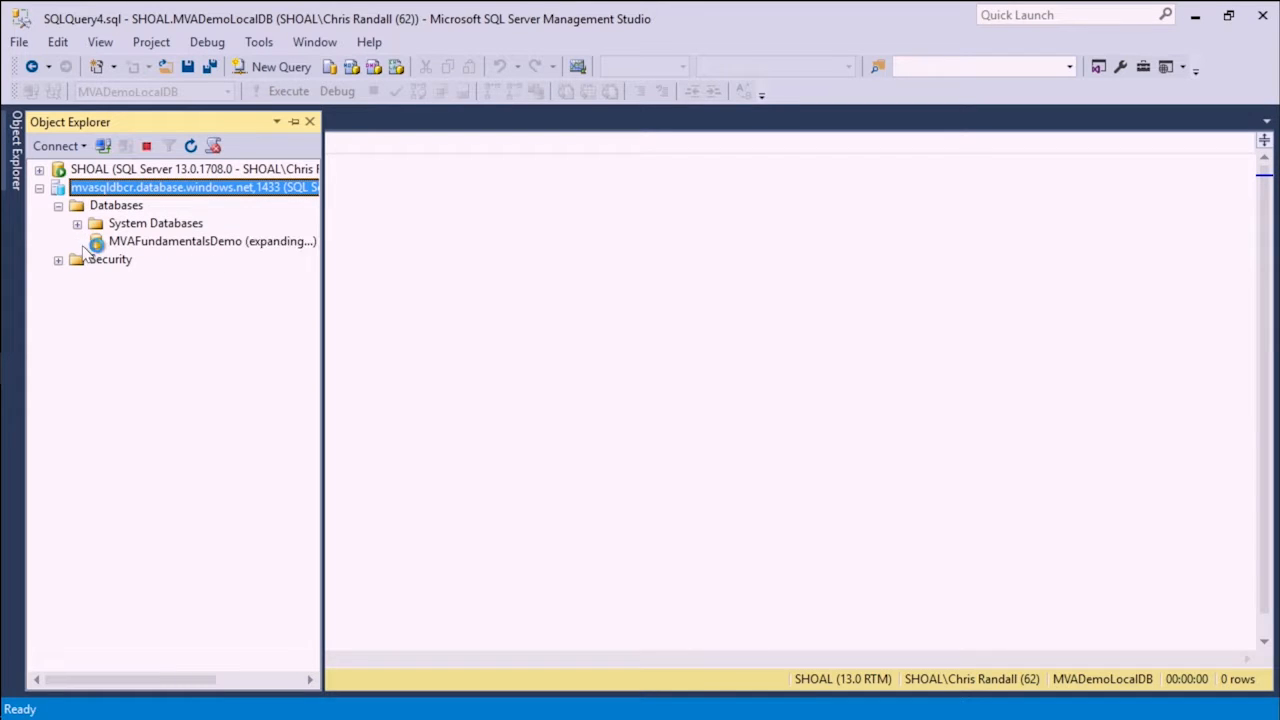